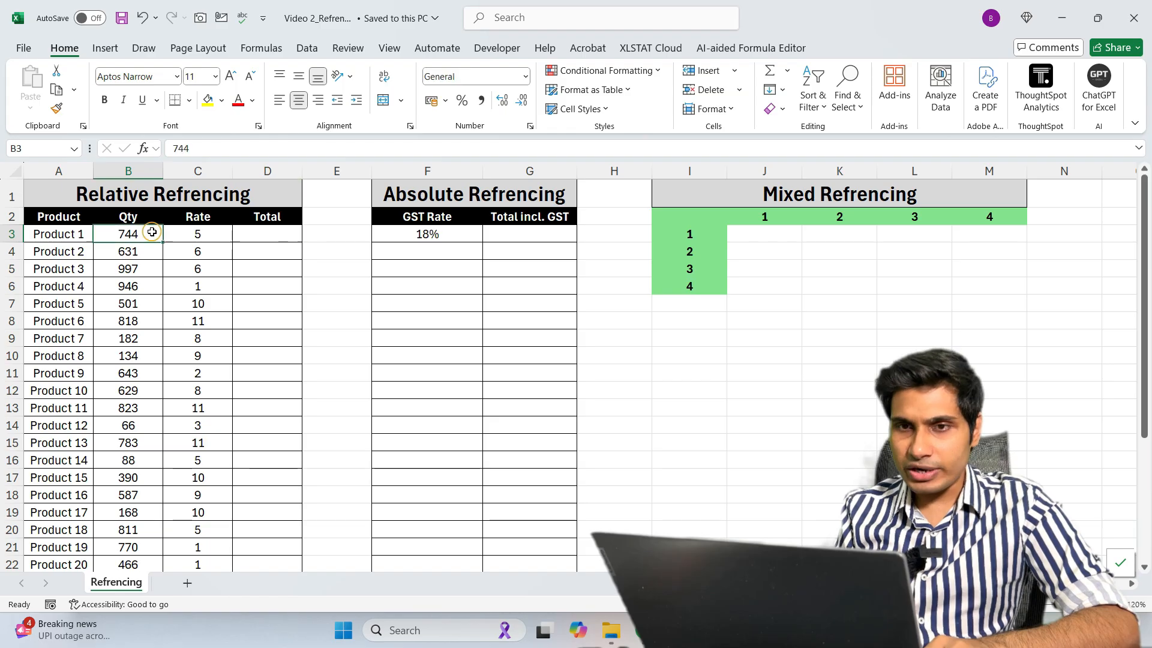
Calculate Product 1's total in D3 with =B3*C3 and copy the formula down the Total column.
left_click(225, 234)
left_click(261, 234)
left_click(261, 234)
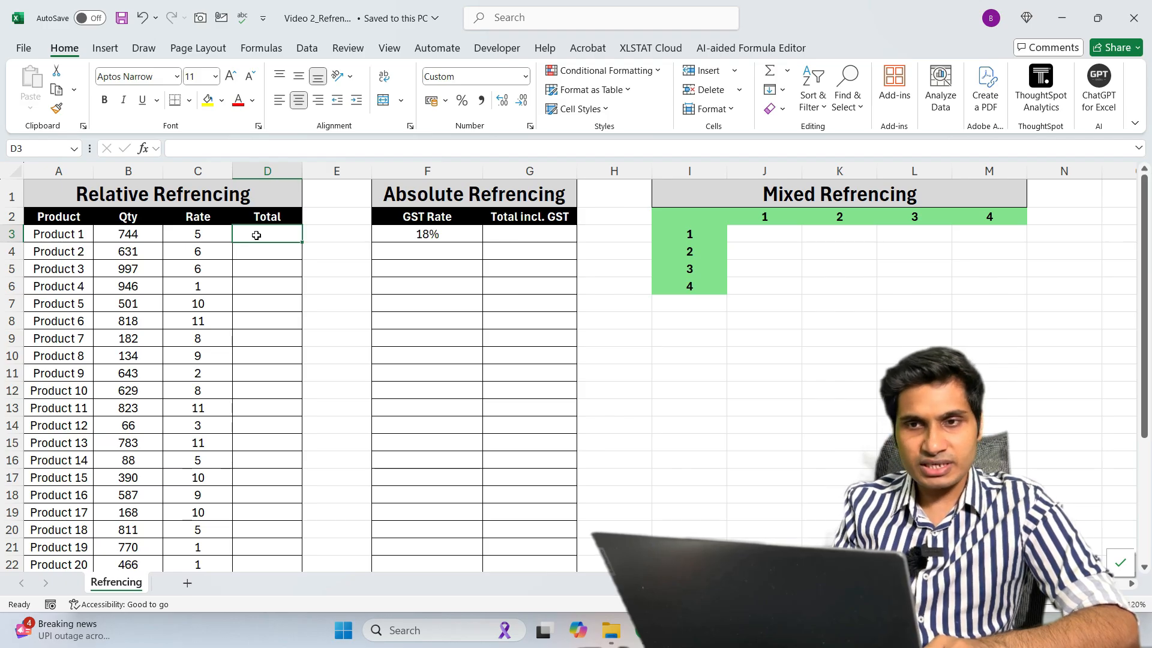
type("=")
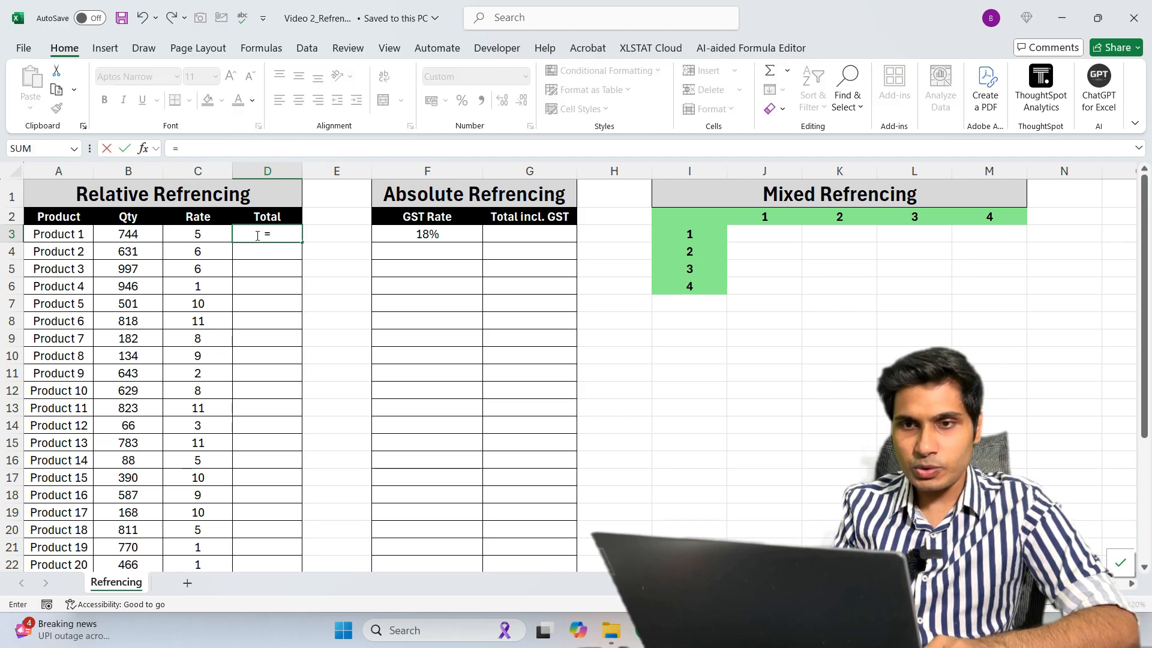
left_click(146, 236)
type("*")
left_click(177, 235)
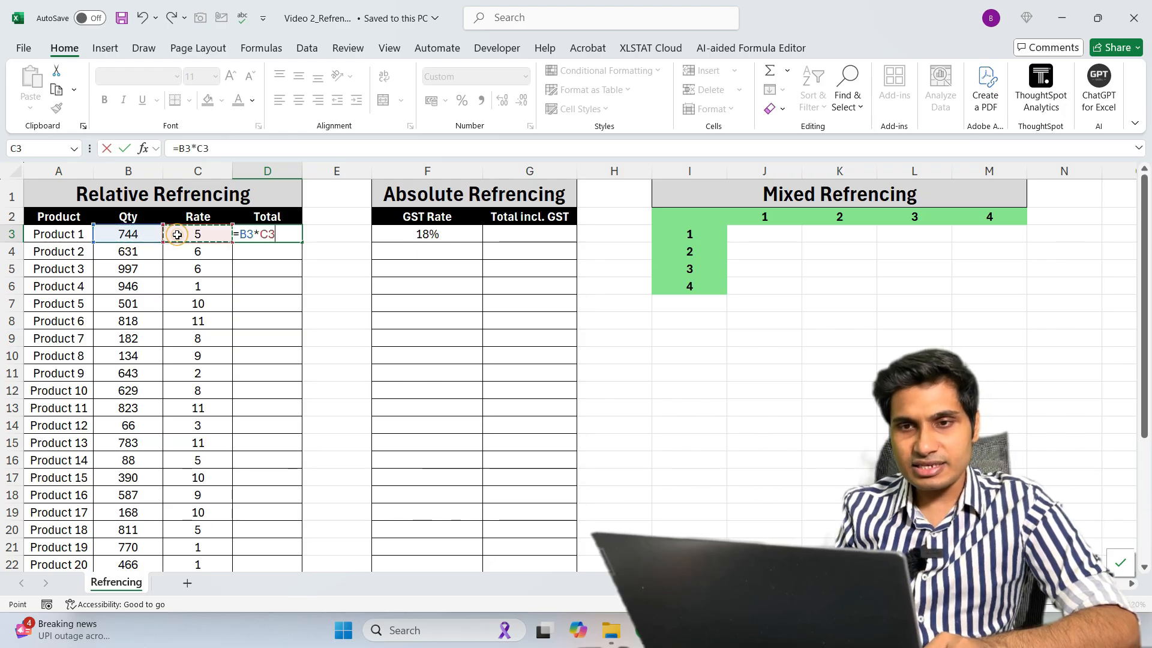
key("ctrl+Return")
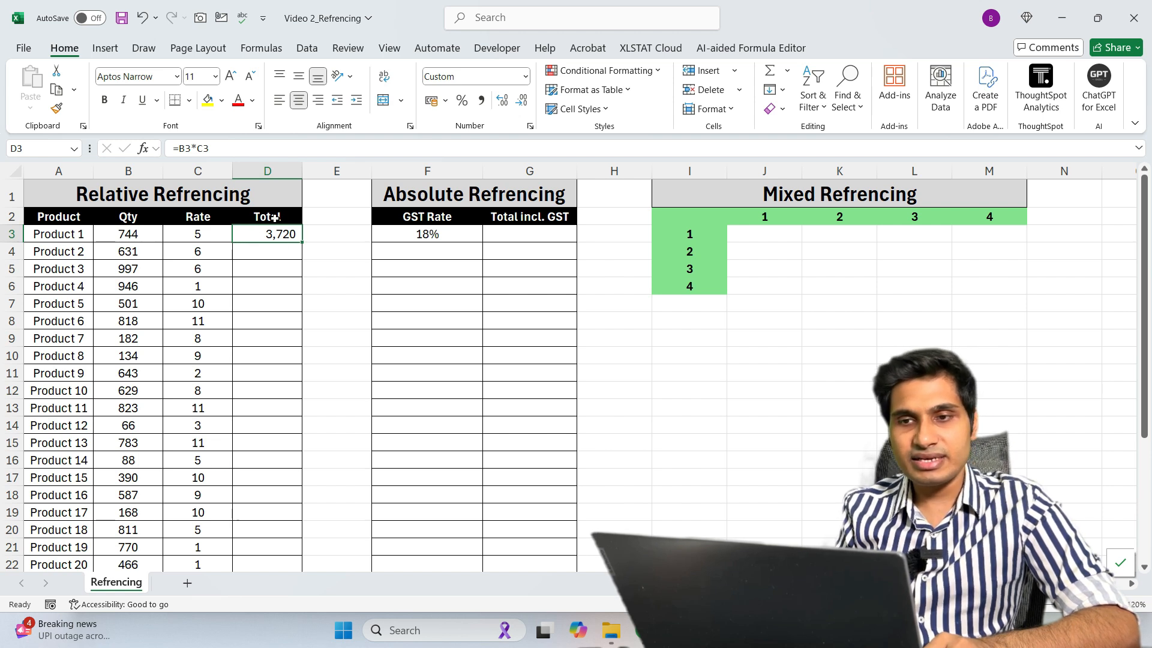
left_click(256, 252)
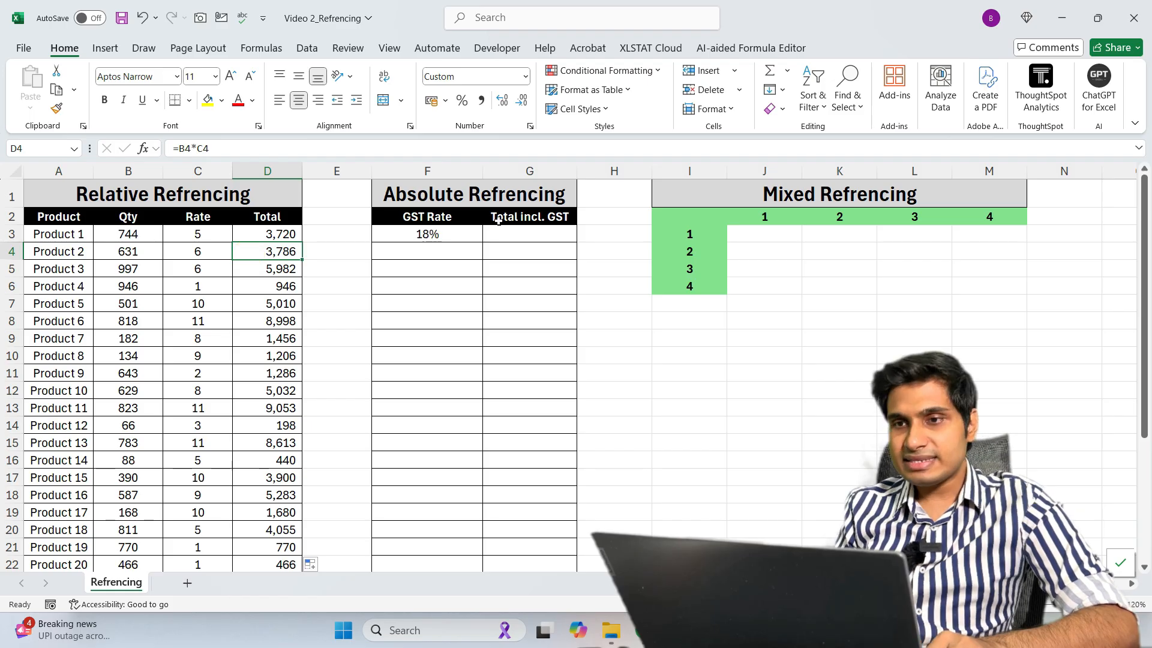
Enter =D3*F3 in G3 under Total incl. GST and fill the formula down to G10.
left_click(510, 230)
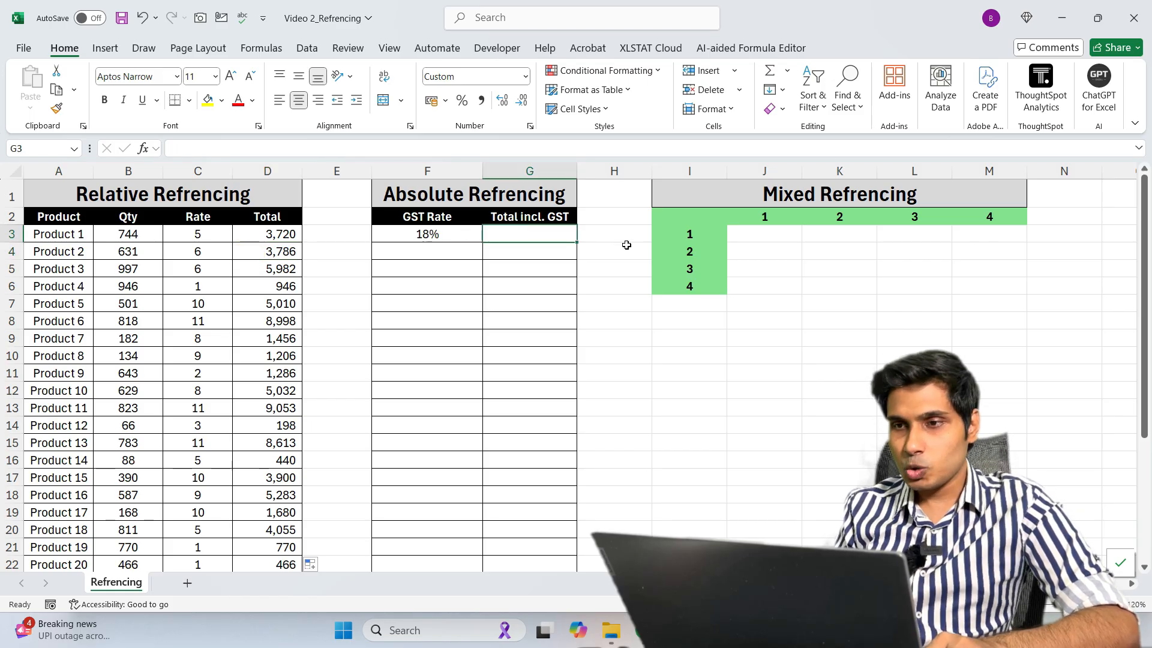
type("=")
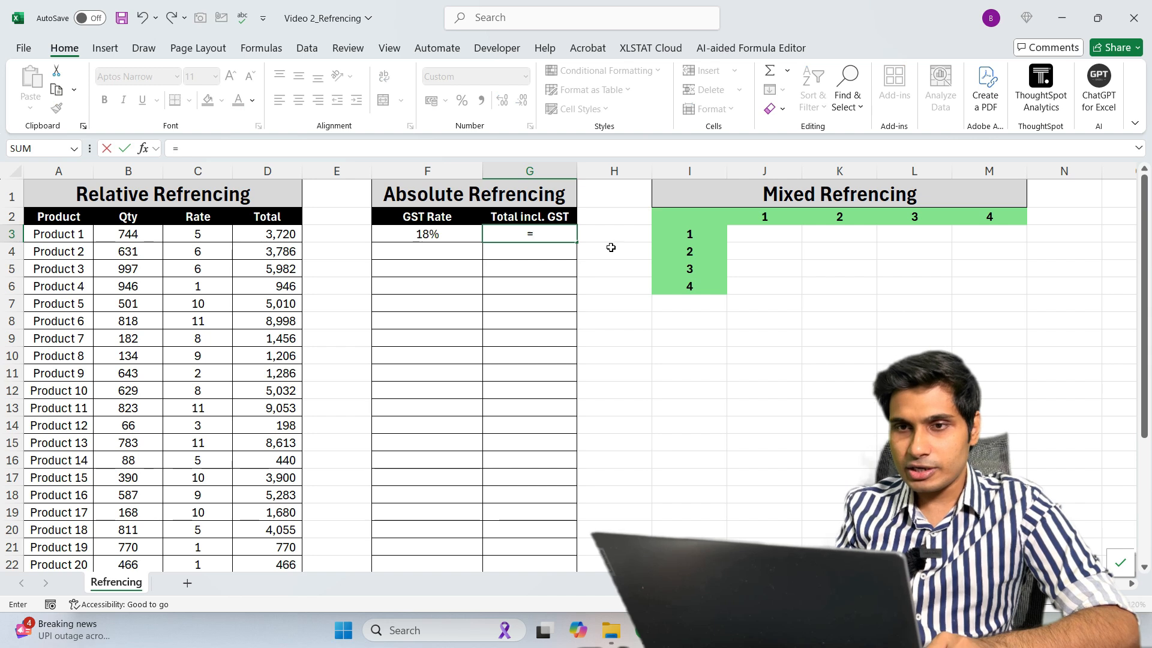
left_click(252, 233)
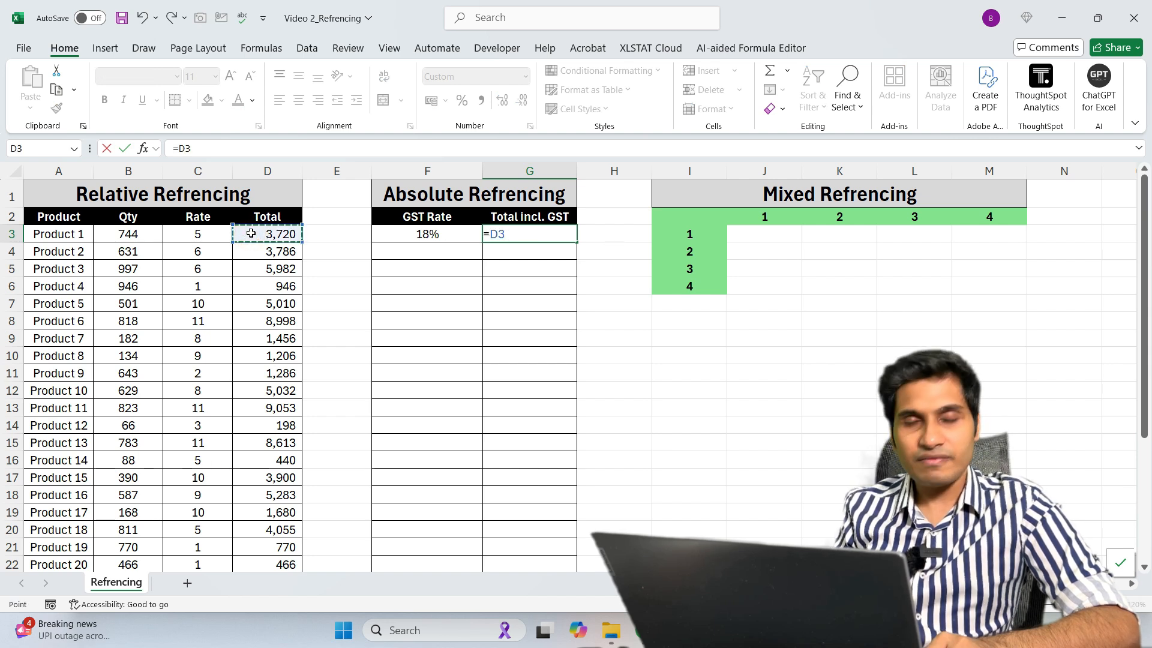
type("*")
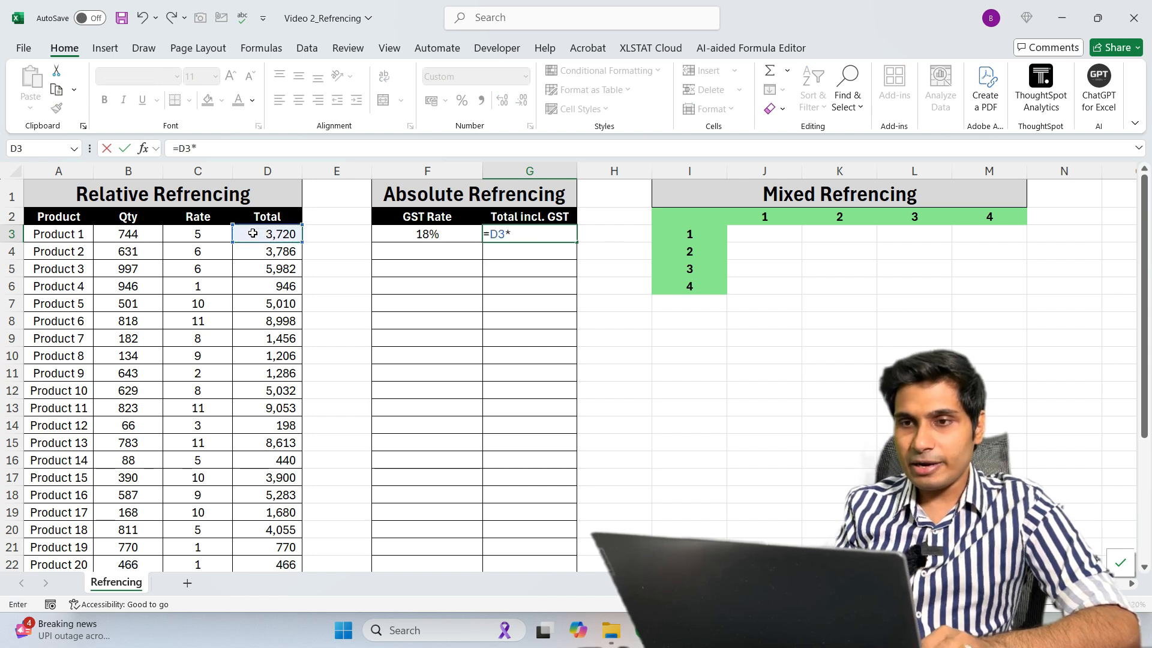
left_click(375, 238)
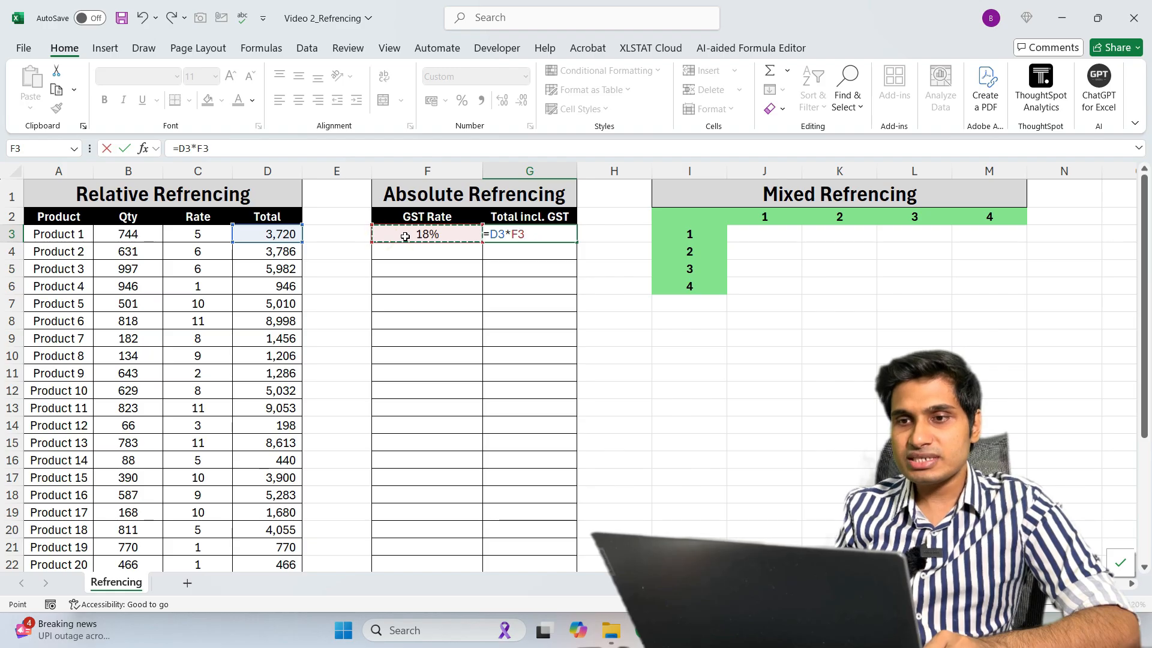
key("ctrl+Return")
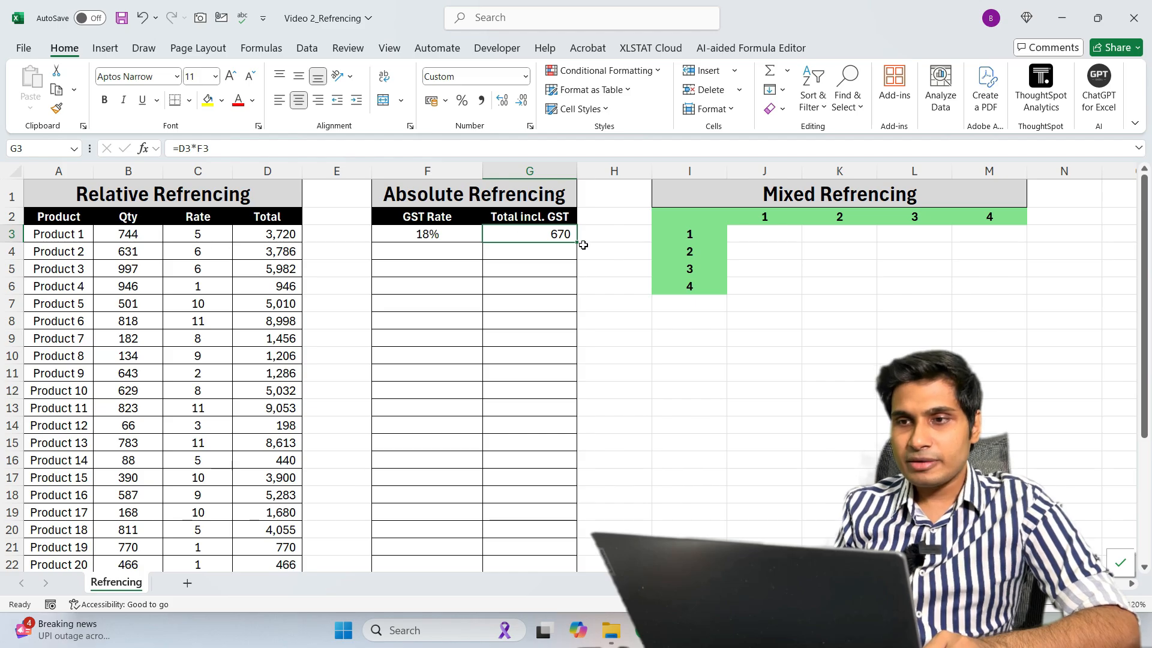
left_click_drag(577, 243, 577, 363)
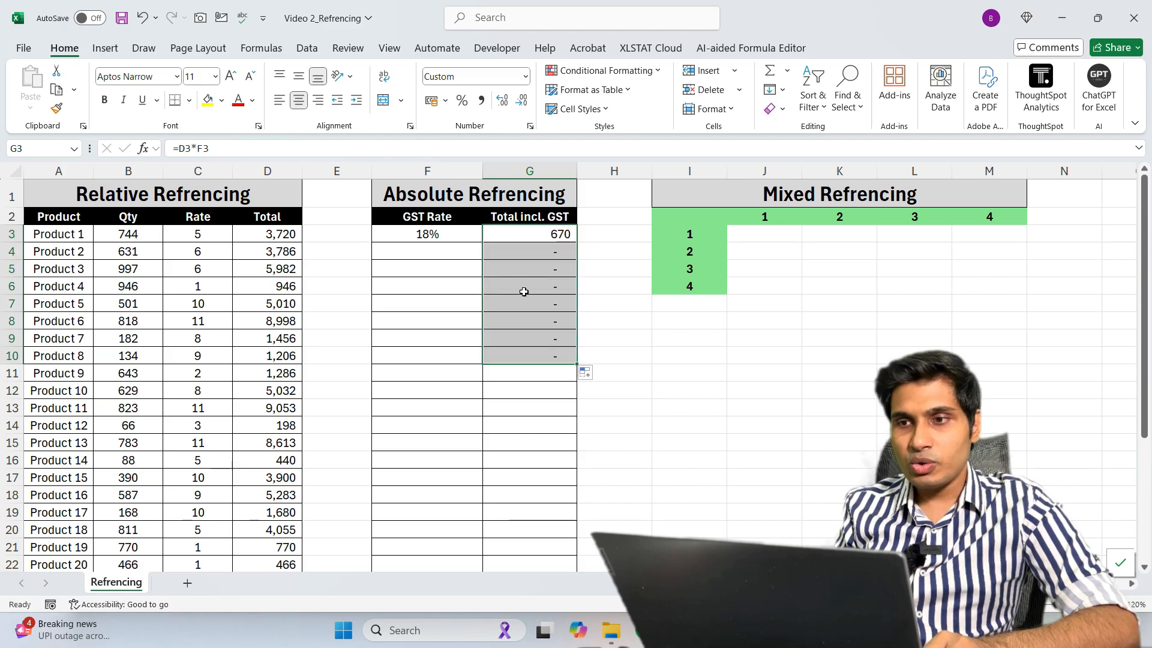
Inspect which cells the copied formula in G4 refers to, leaving it unedited.
left_click(507, 253)
double_click(507, 253)
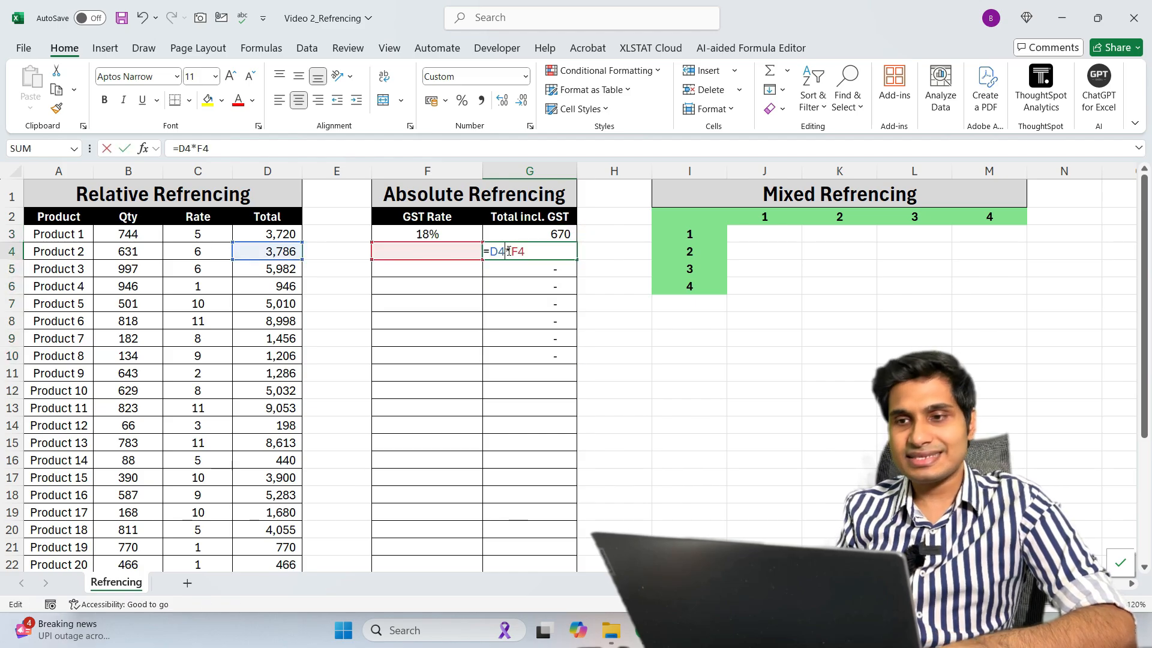
key("Escape")
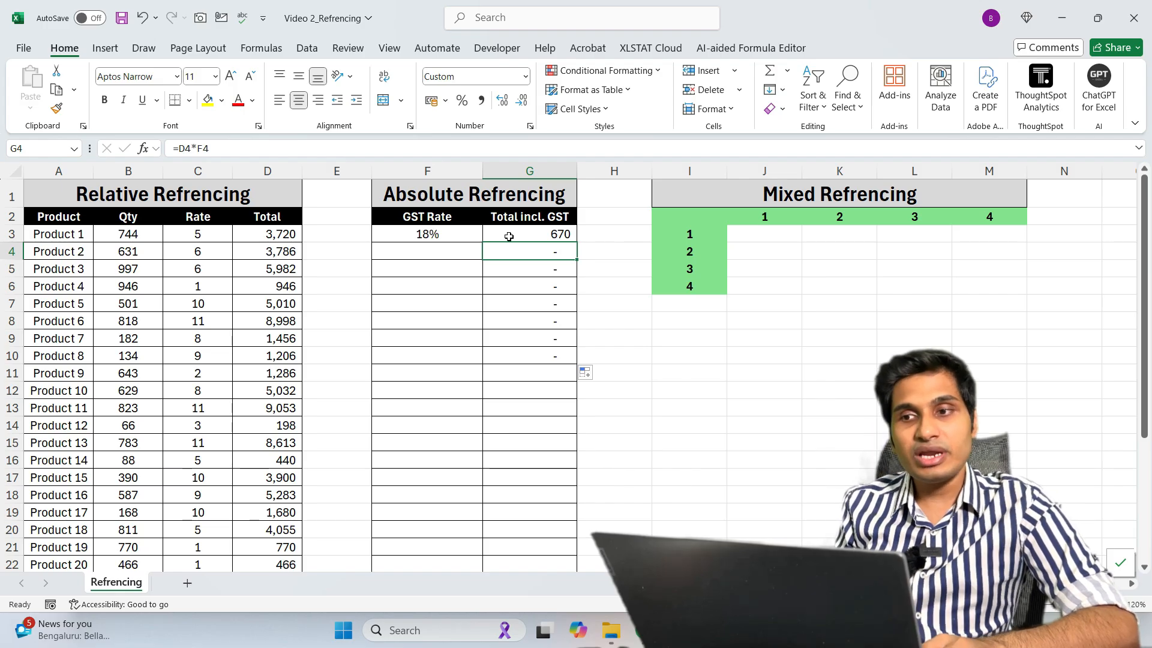
left_click(689, 234)
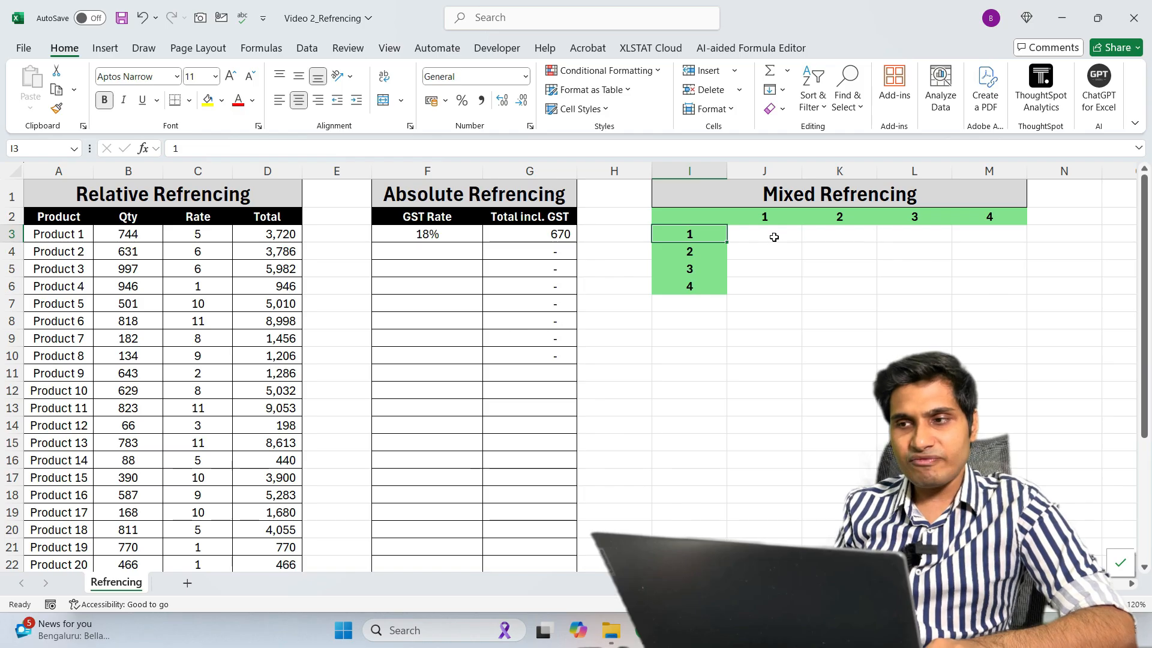
left_click(772, 236)
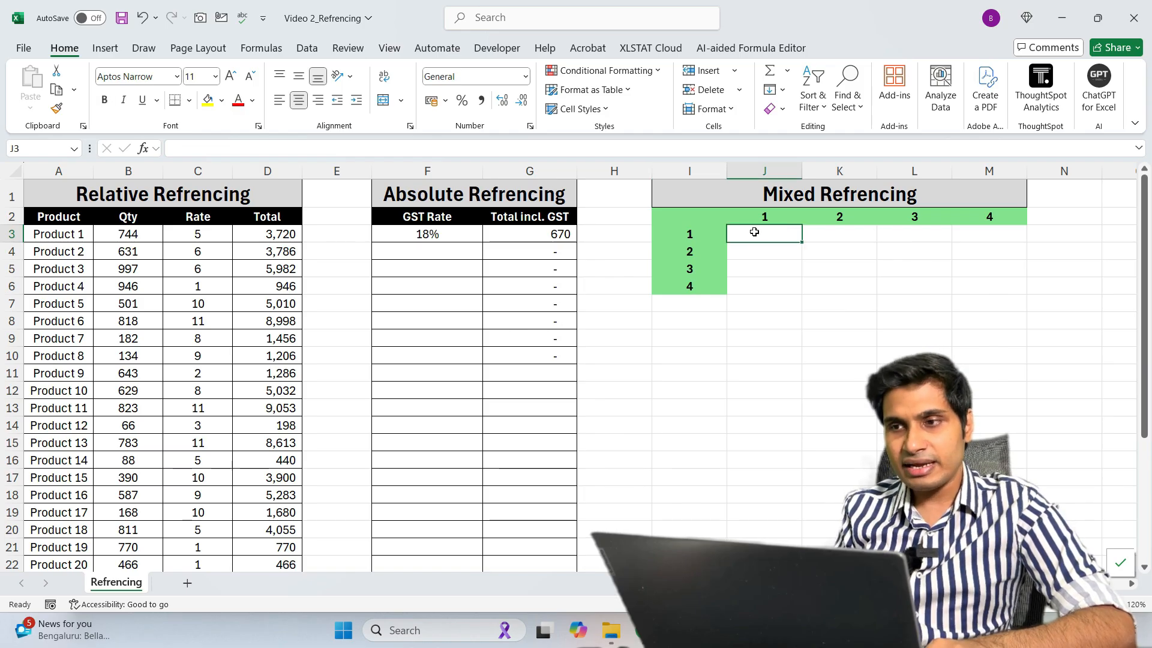
left_click(708, 233)
left_click(767, 213)
left_click(838, 237)
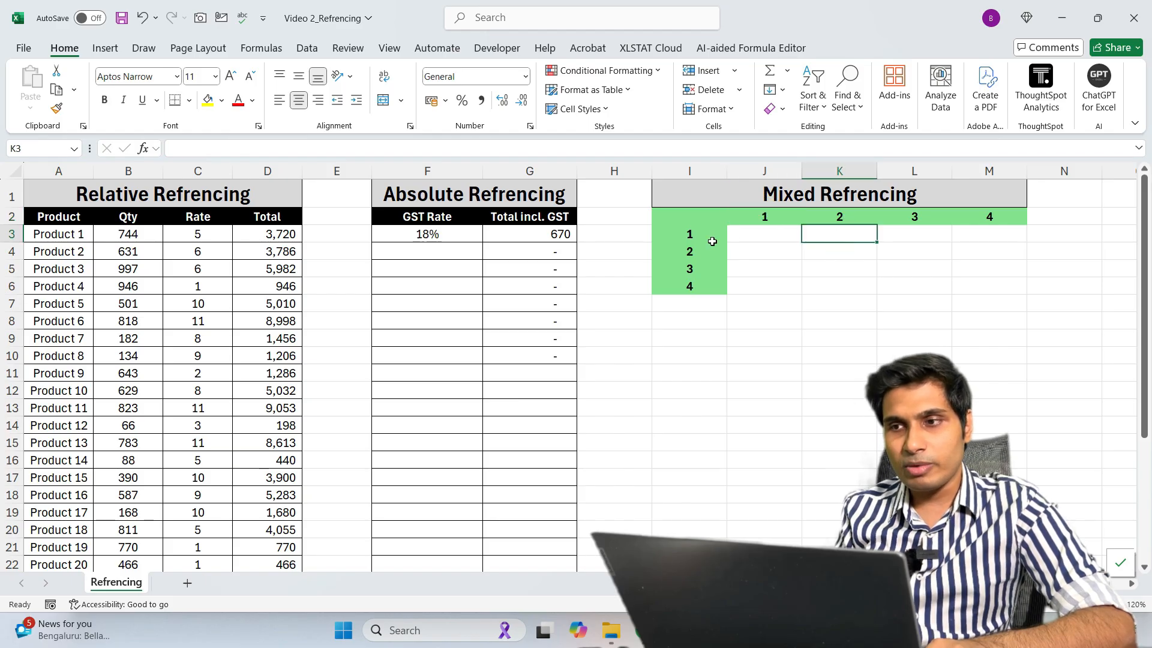
left_click(929, 226)
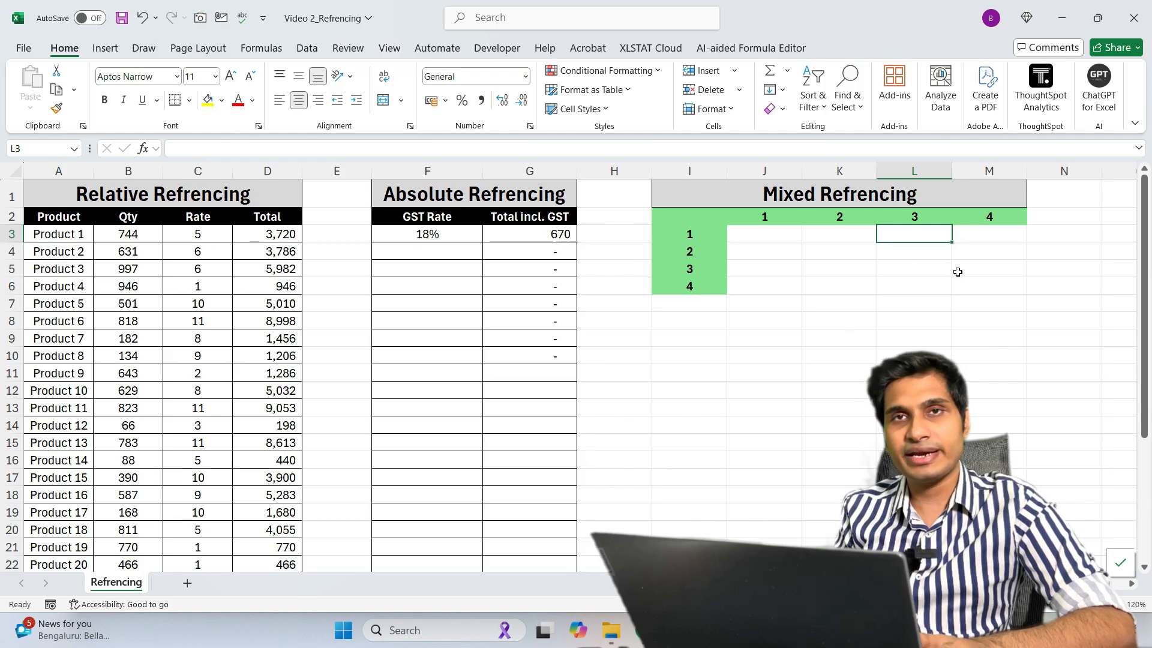
Enter =J2*I3 in J3 of the Mixed Refrencing grid and fill it across to M3.
left_click(777, 234)
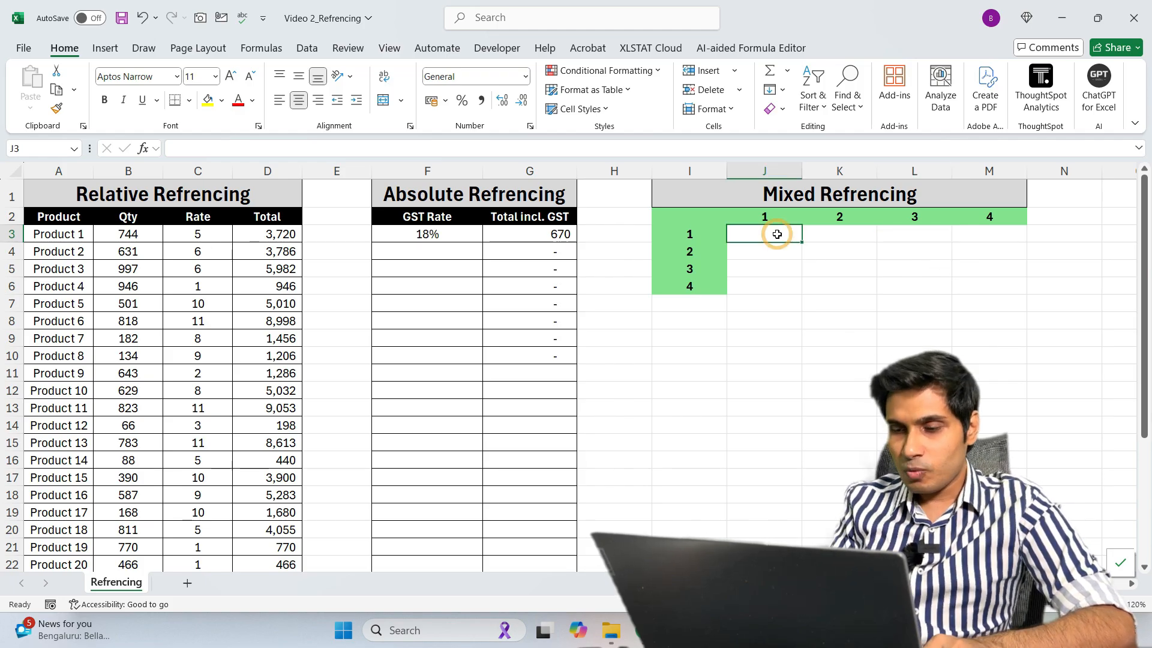
type("=")
key("Up")
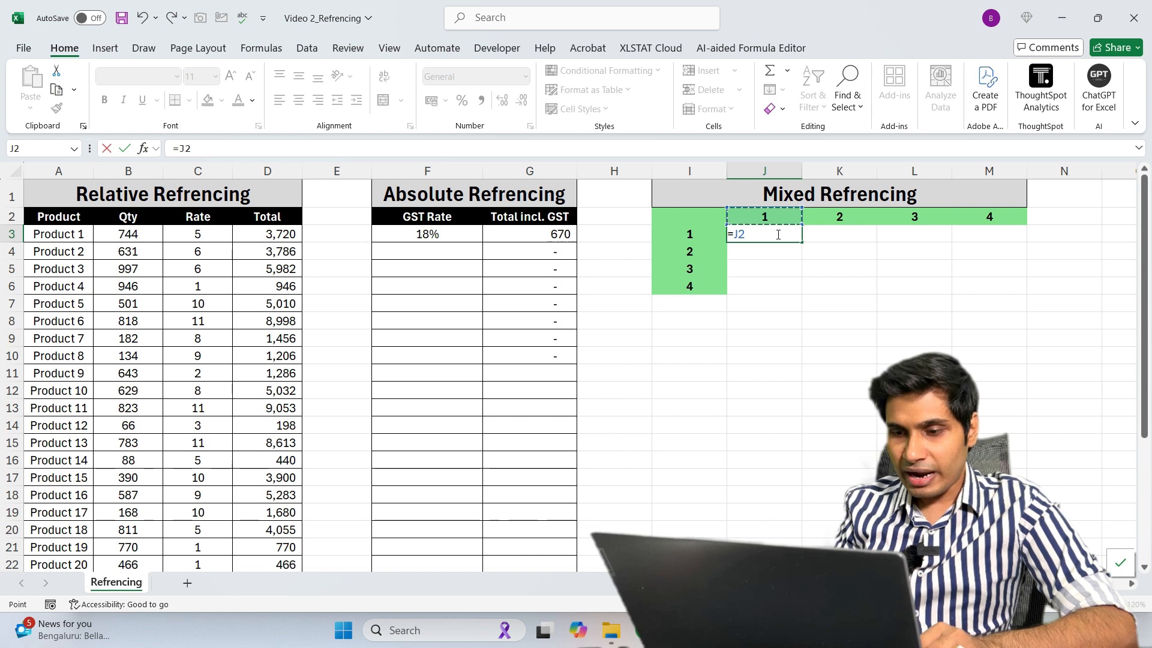
type("*")
left_click(691, 236)
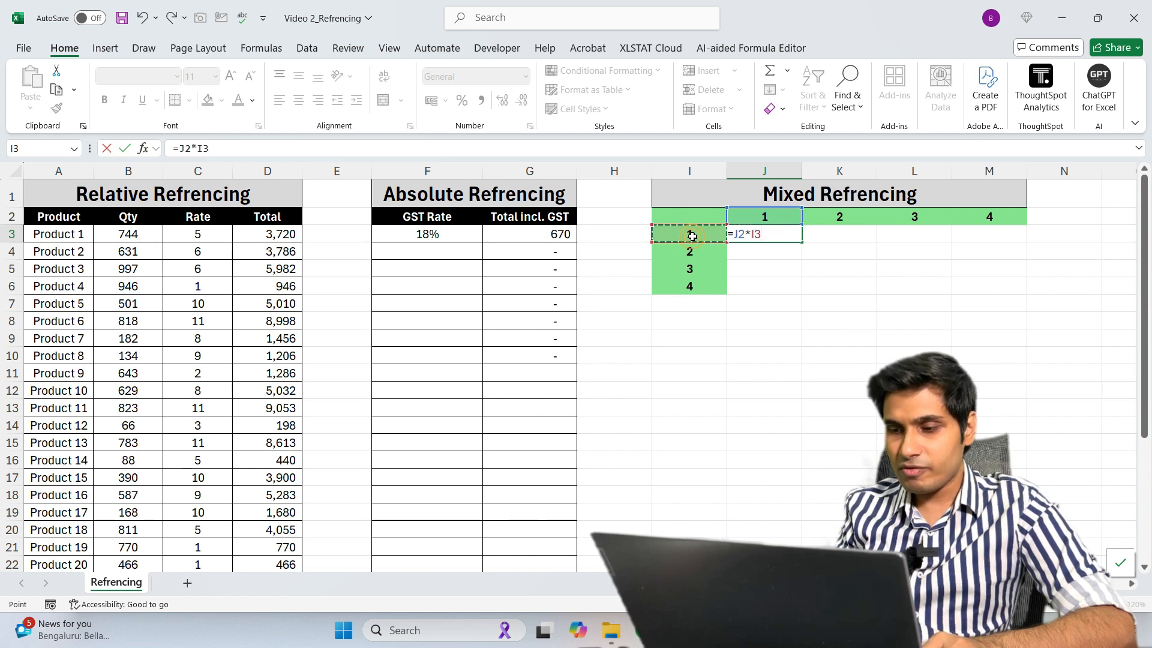
key("Return")
key("Up")
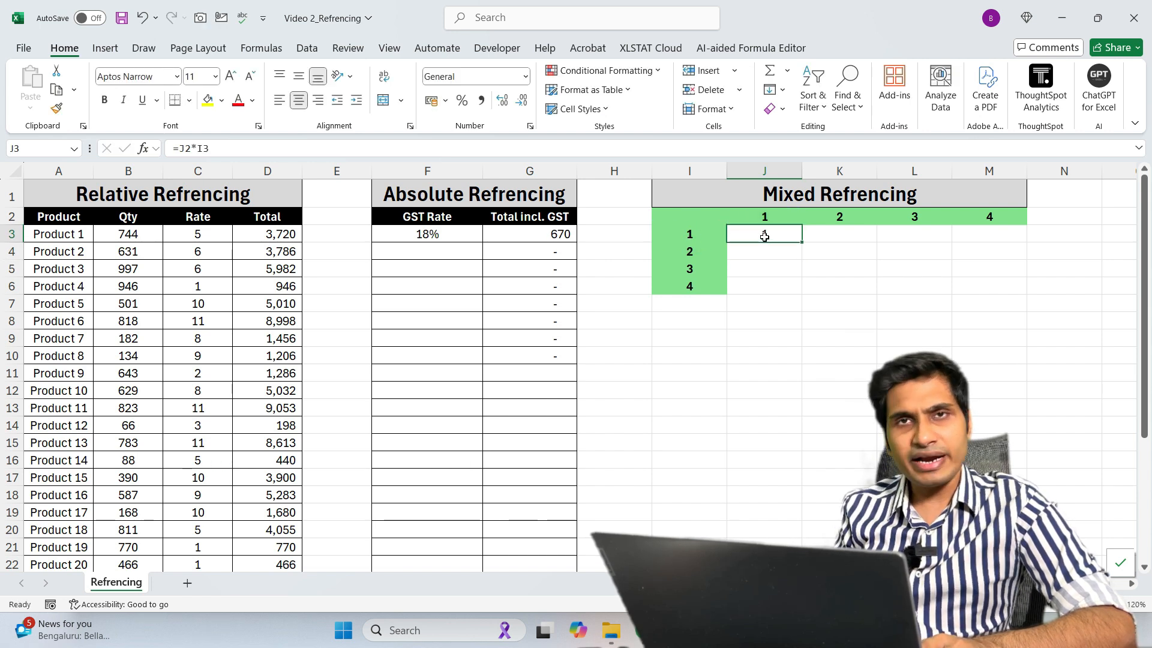
left_click_drag(801, 242, 990, 236)
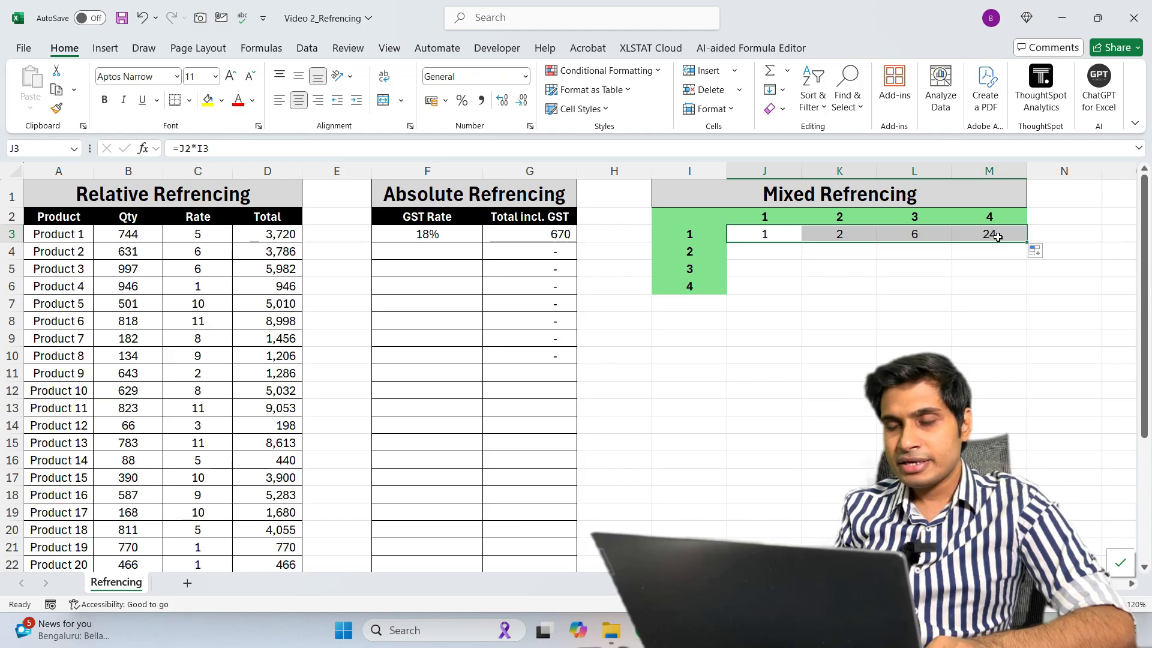
Inspect the cell references used by the copied formula in L3, keeping the formula as it is.
left_click(923, 234)
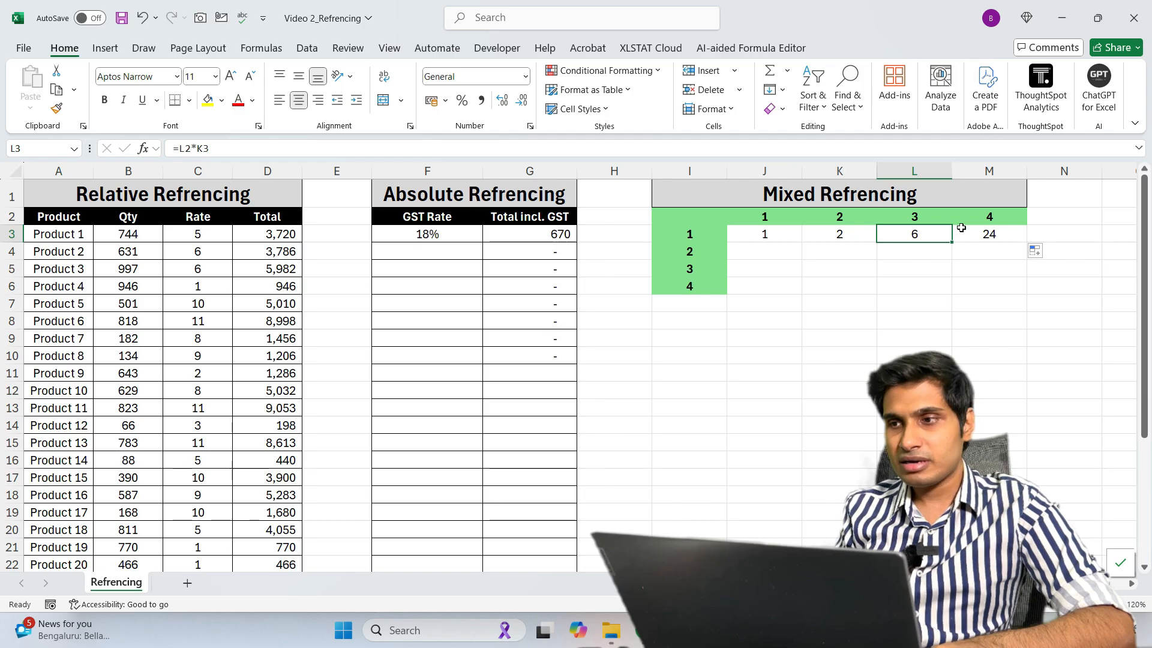
double_click(926, 233)
key("Escape")
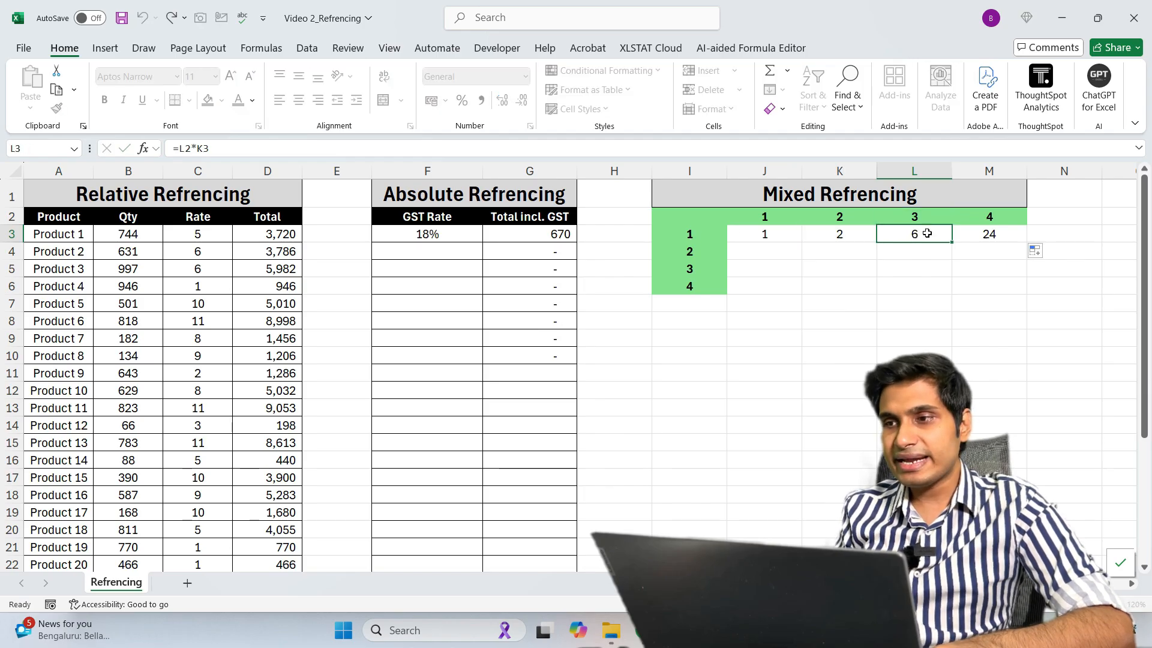
double_click(926, 233)
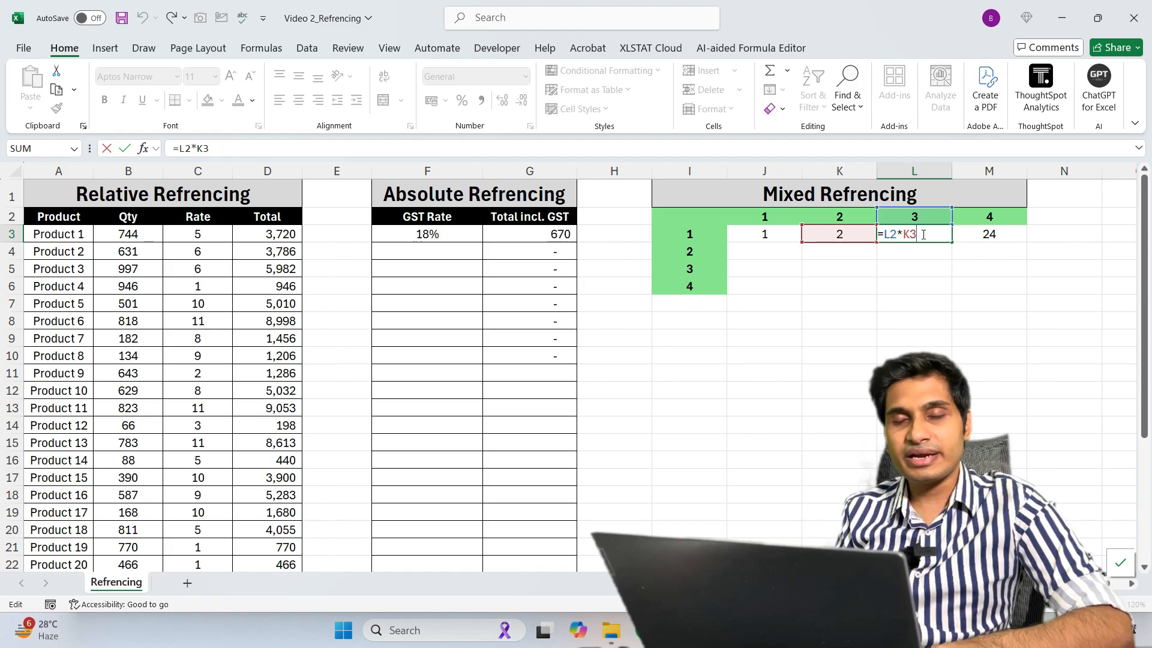
key("ctrl+Return")
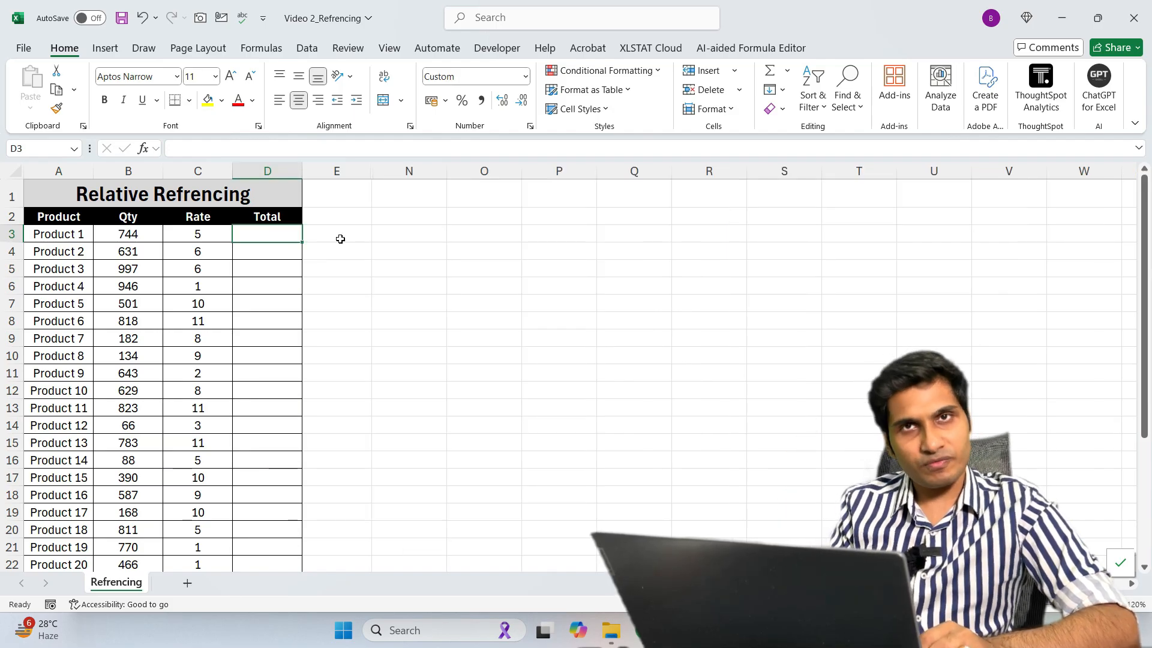
Multiply Product 1's quantity by its rate in D3 with the relative formula =B3*C3.
type("=")
key("Left")
key("Left")
type("*")
key("Left")
key("Return")
key("Up")
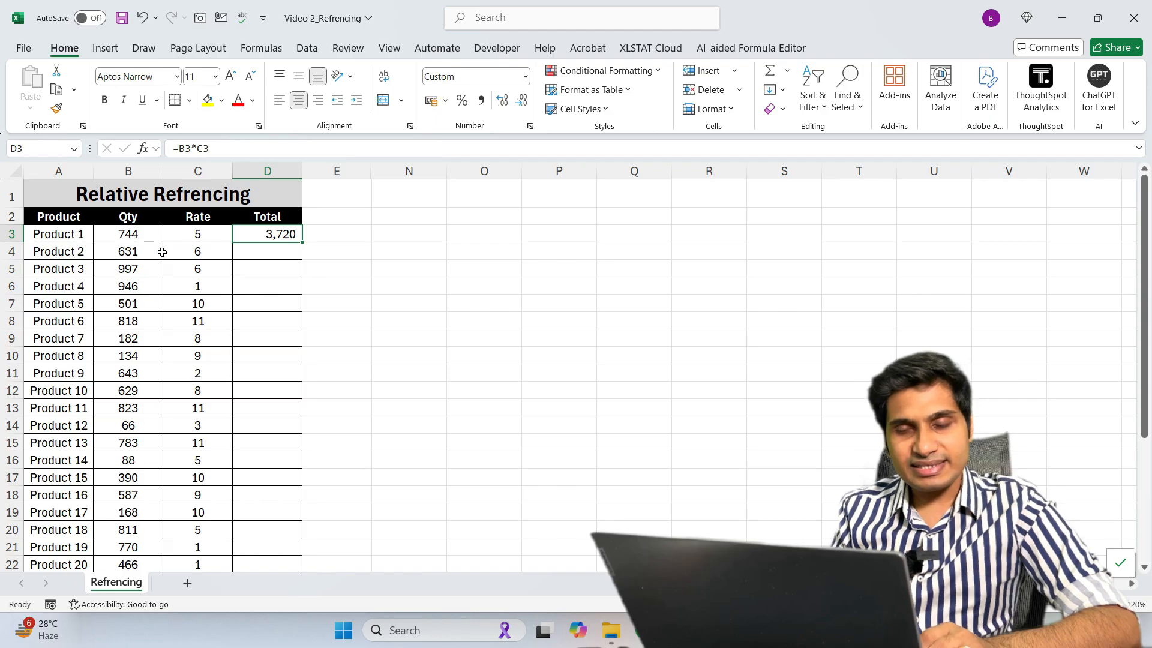
scroll(283, 423, "down", 5)
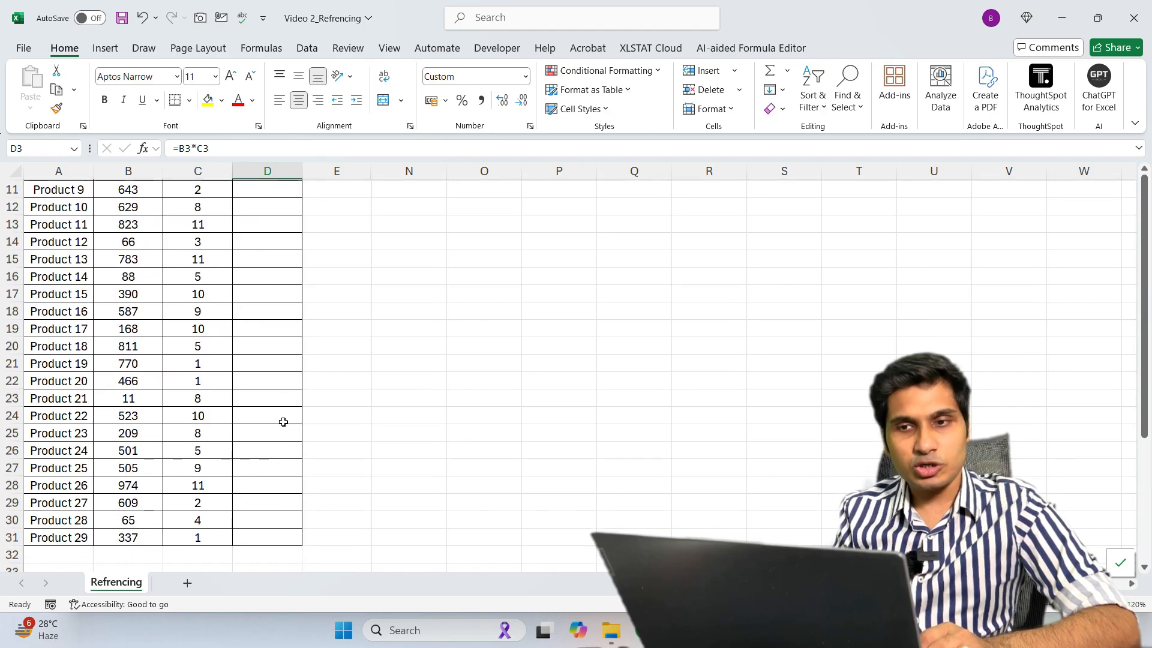
scroll(279, 414, "up", 5)
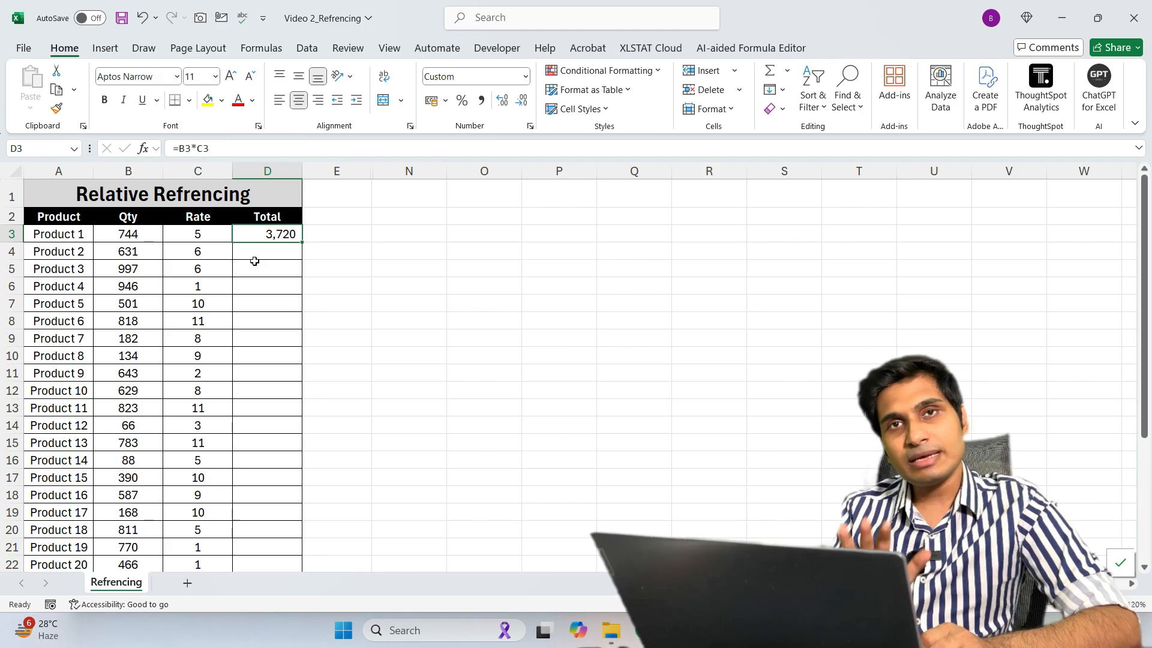
Enter the relative reference =A1 in cell N2 and reselect that cell.
left_click(387, 216)
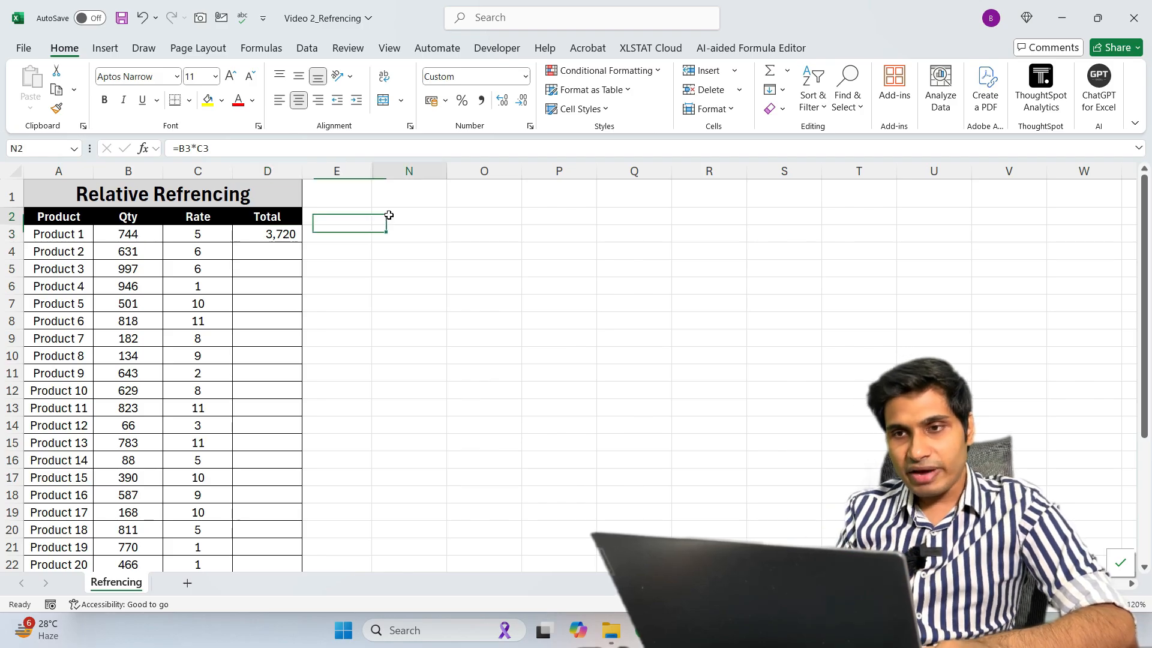
type("=")
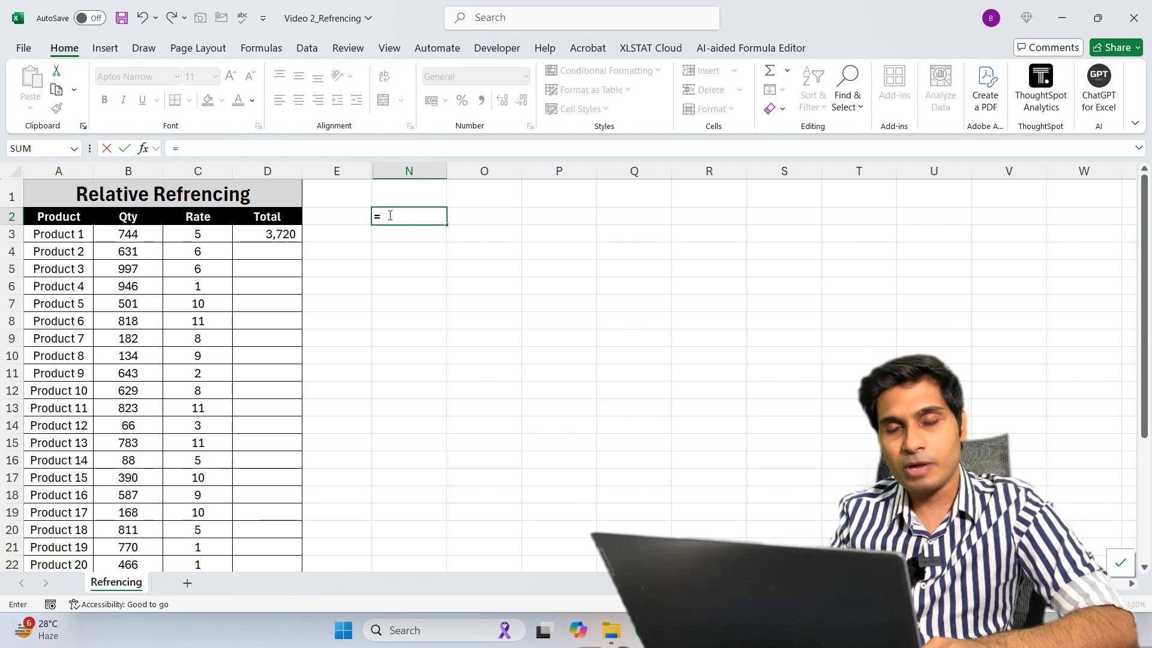
type("A1")
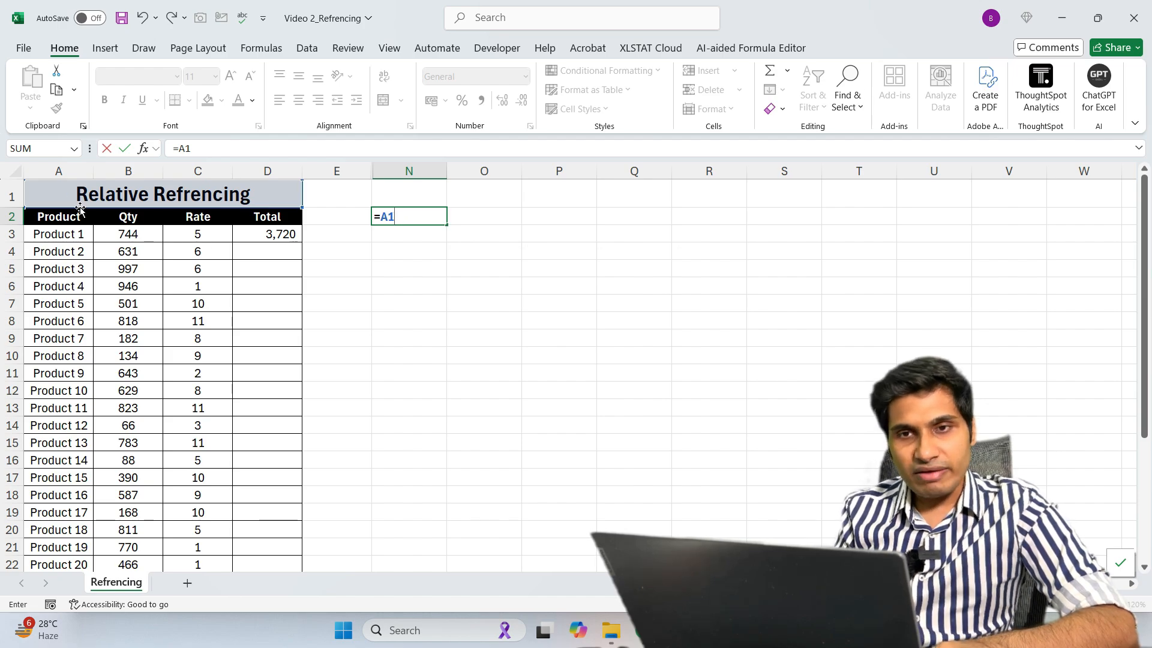
key("Return")
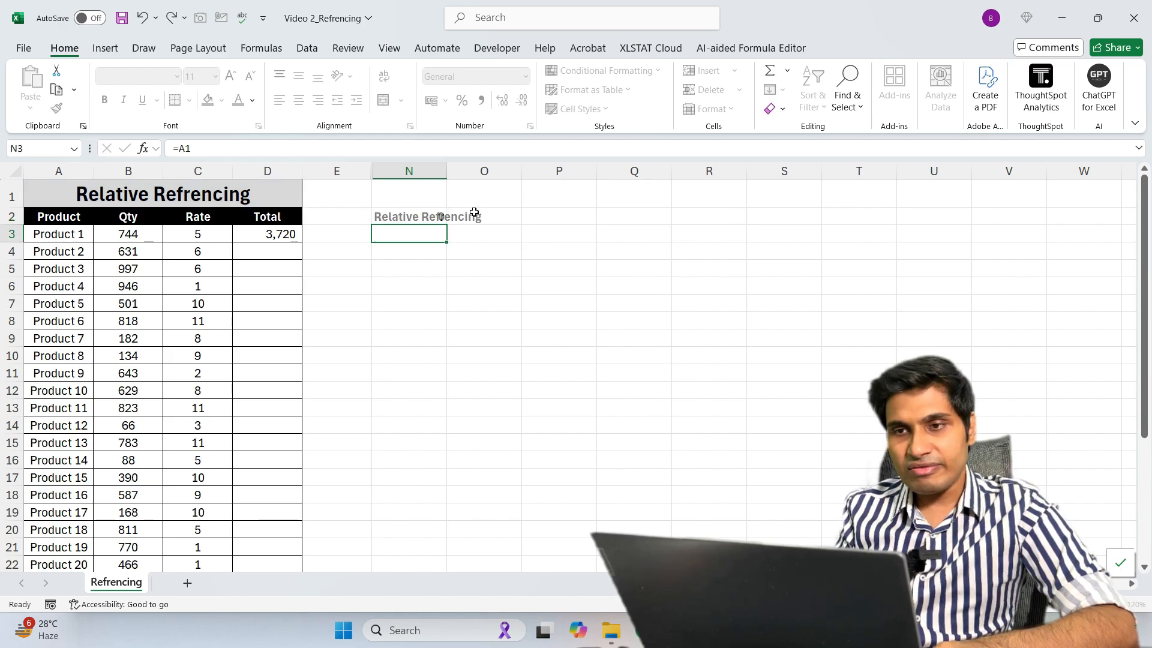
key("Up")
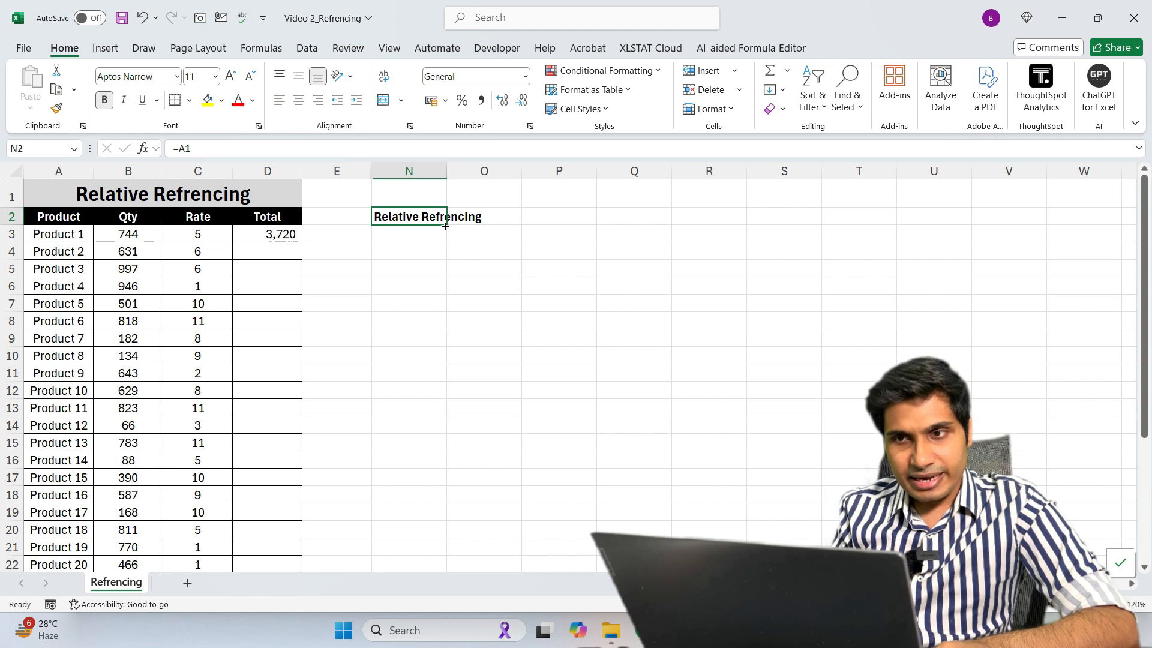
Copy the =A1 formula from N2 down into N3 and inspect the references used in both cells.
left_click_drag(444, 226, 445, 241)
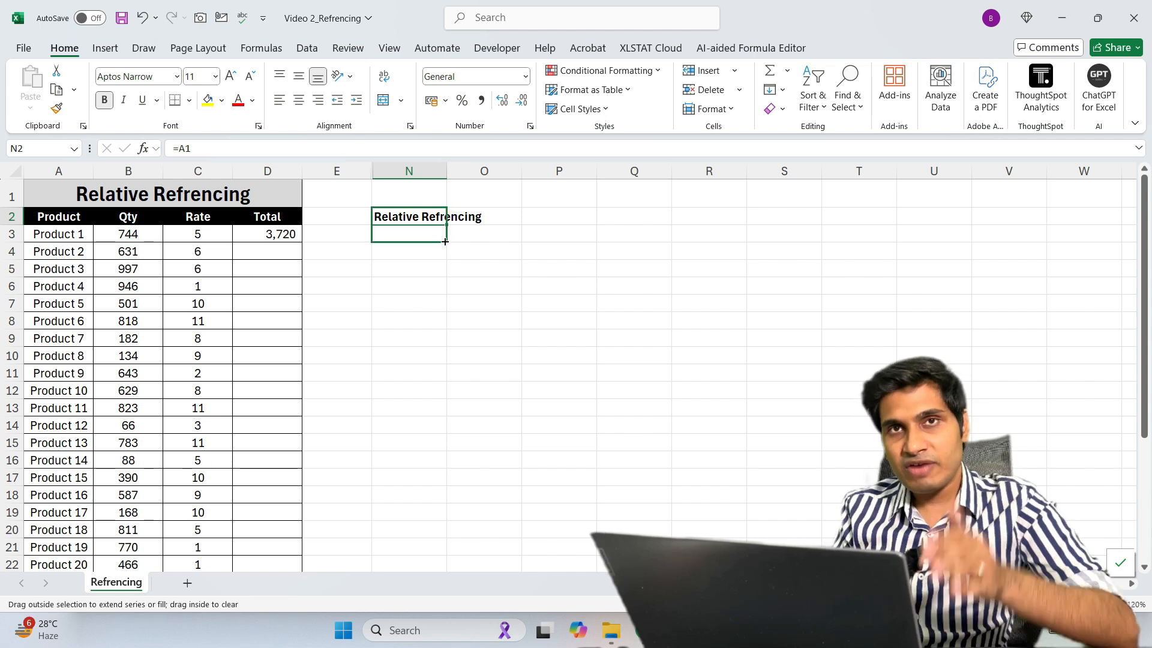
left_click_drag(444, 241, 444, 241)
double_click(415, 217)
key("Return")
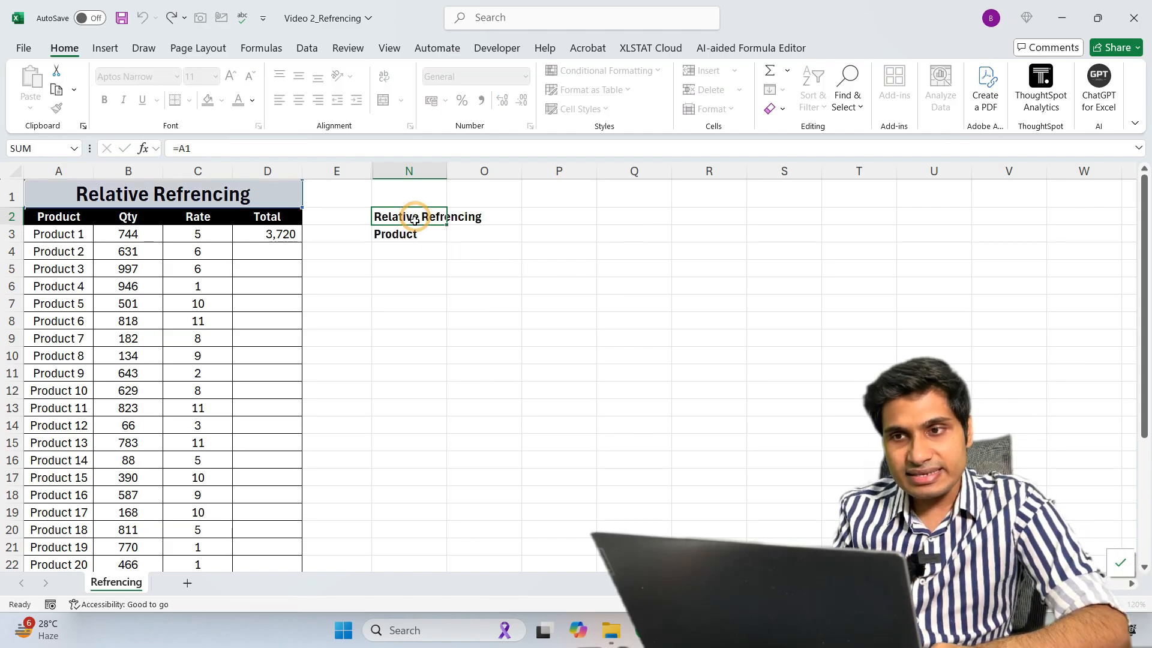
double_click(417, 235)
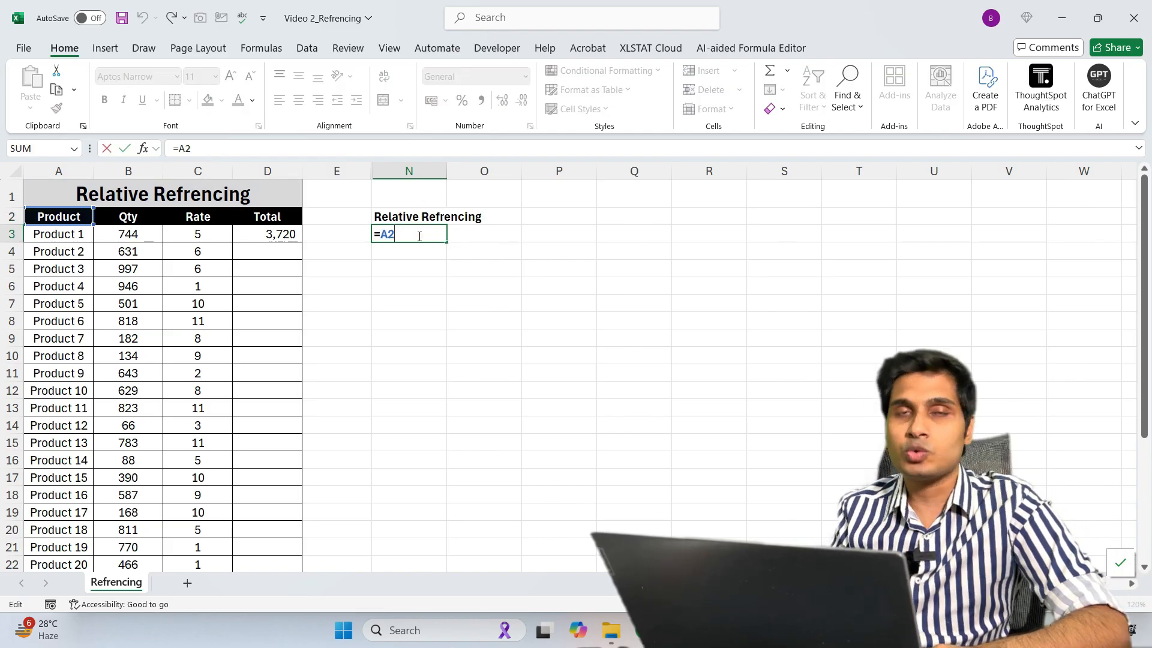
key("Escape")
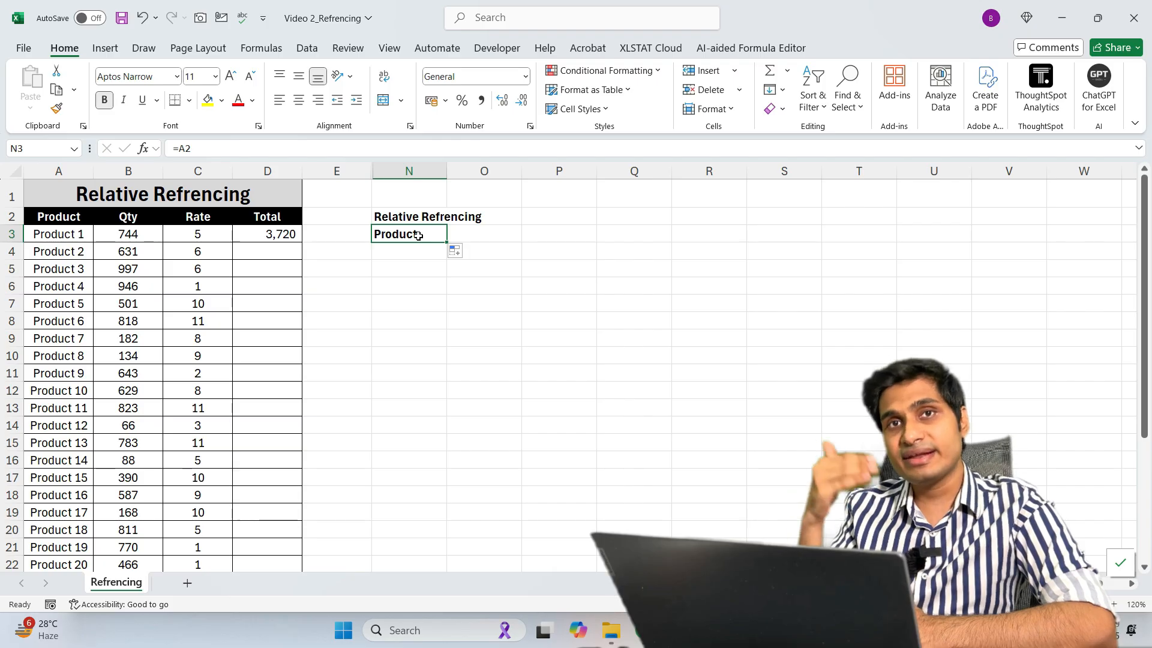
Compare the formulas in N2 and N3 to examine how the row reference shifts when copied down.
key("Up")
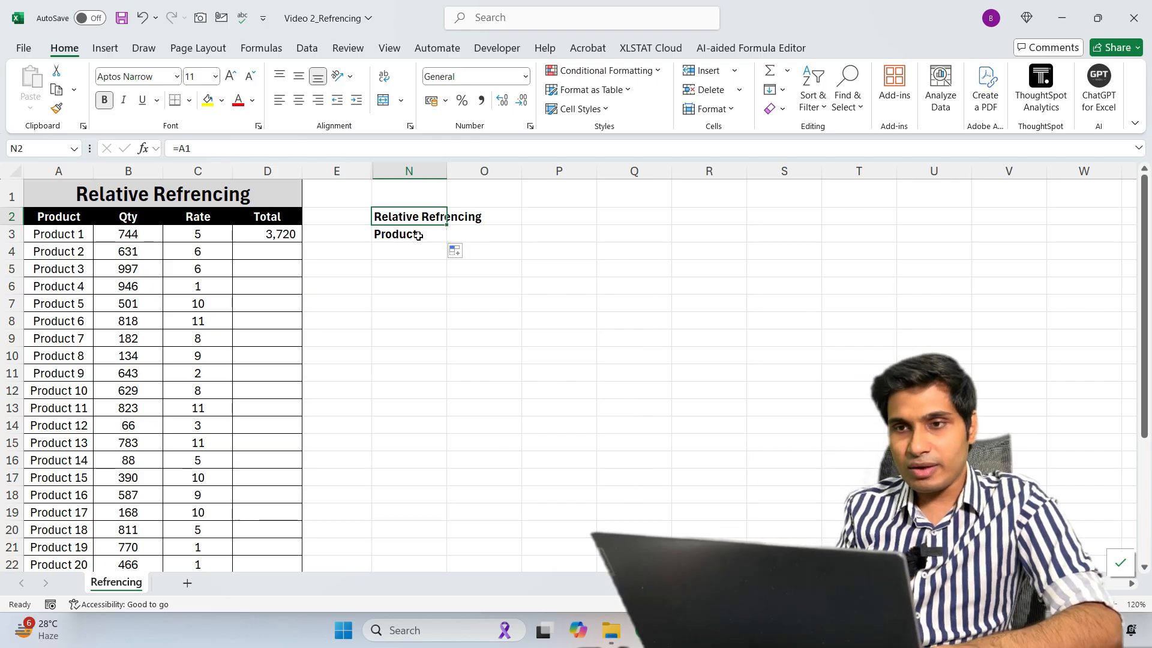
key("Down")
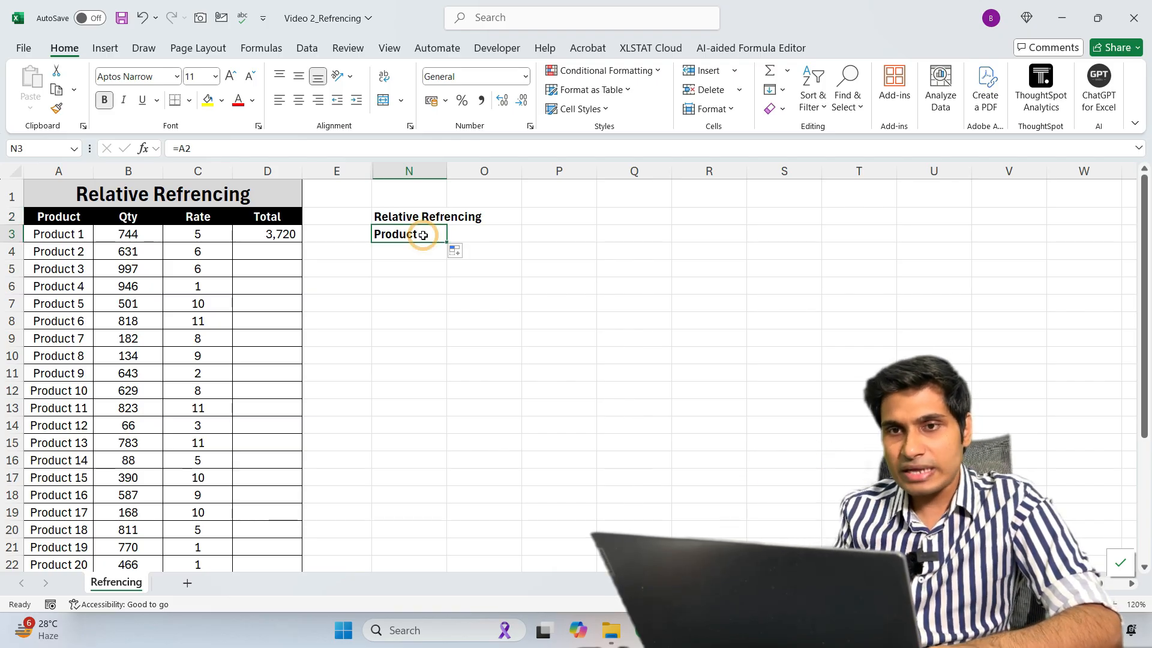
key("Up")
key("F2")
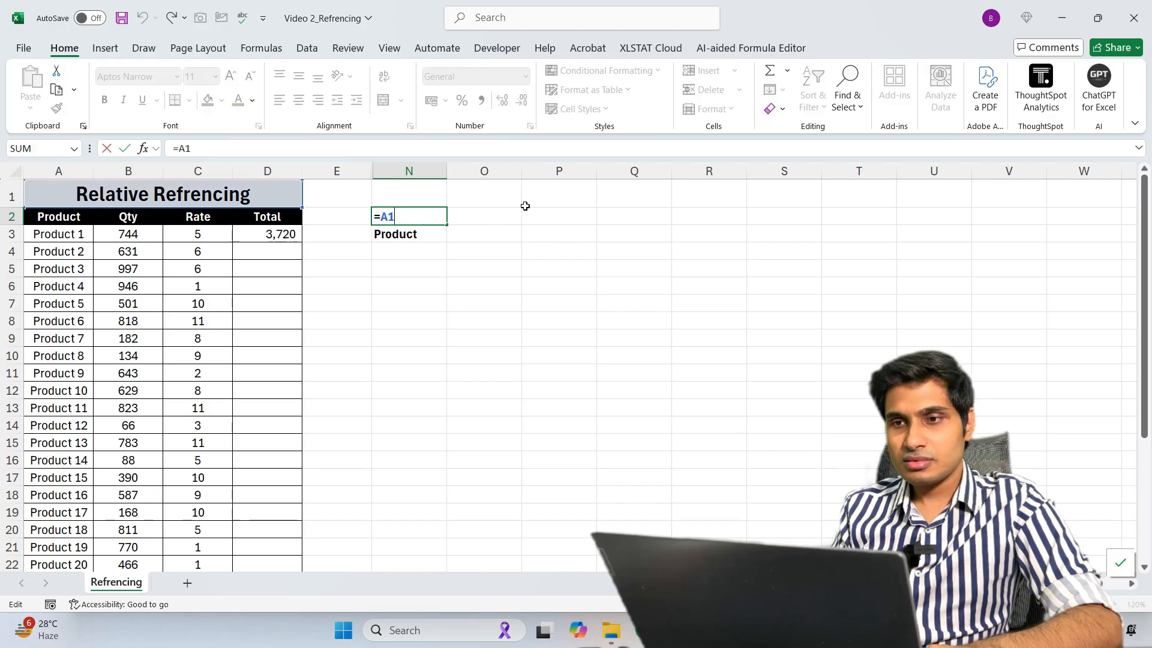
key("Return")
key("F2")
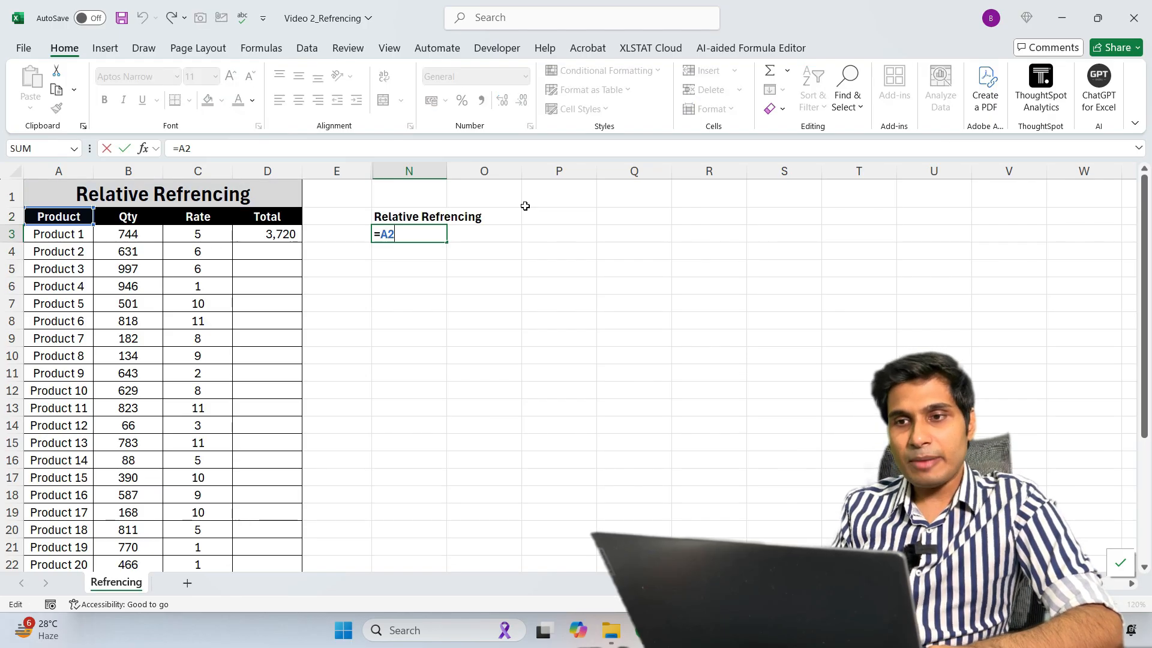
key("ctrl+Return")
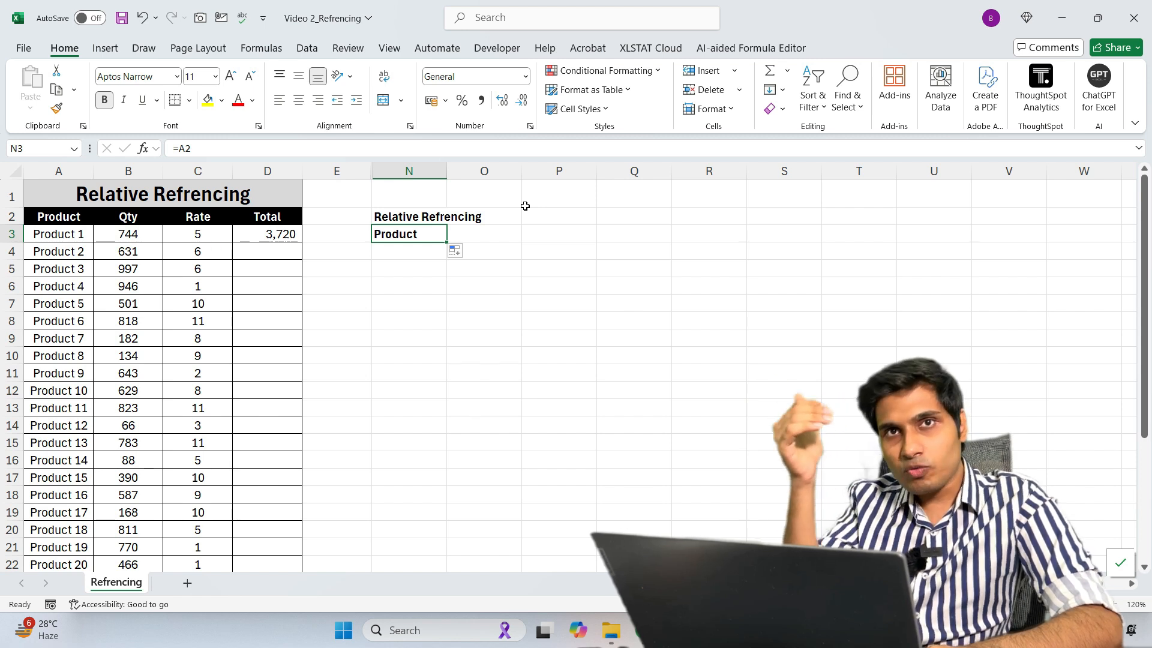
Copy the N2 formula across into O2 and compare the column references of the two cells.
left_click(430, 218)
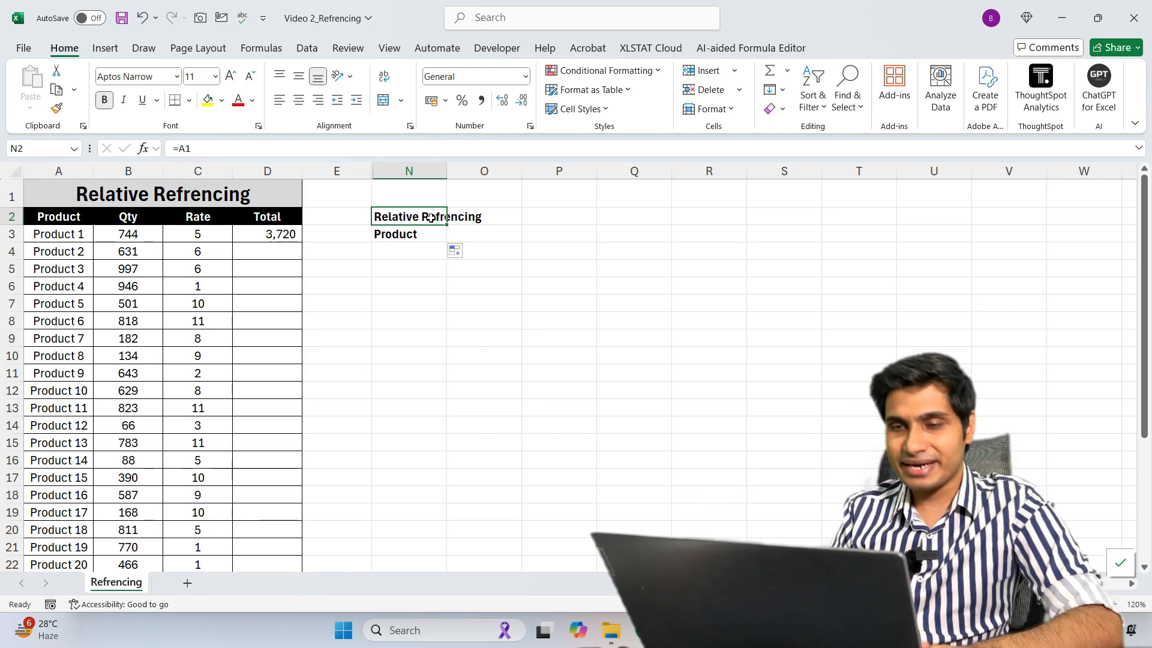
left_click_drag(449, 226, 516, 227)
double_click(410, 214)
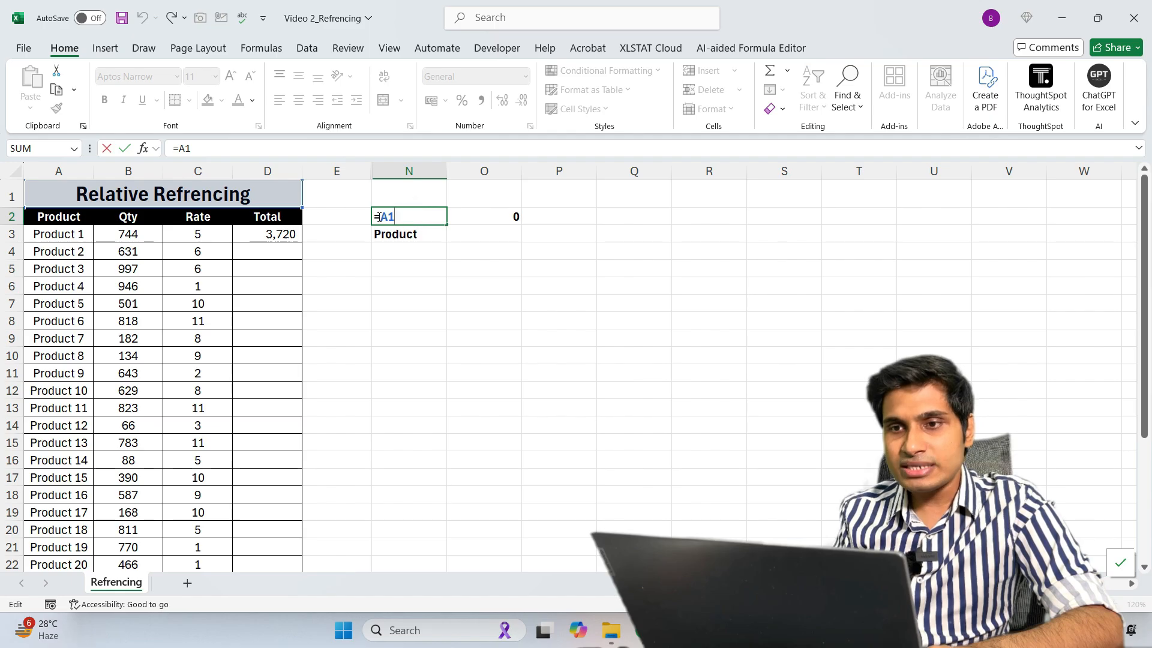
left_click(470, 223)
double_click(470, 223)
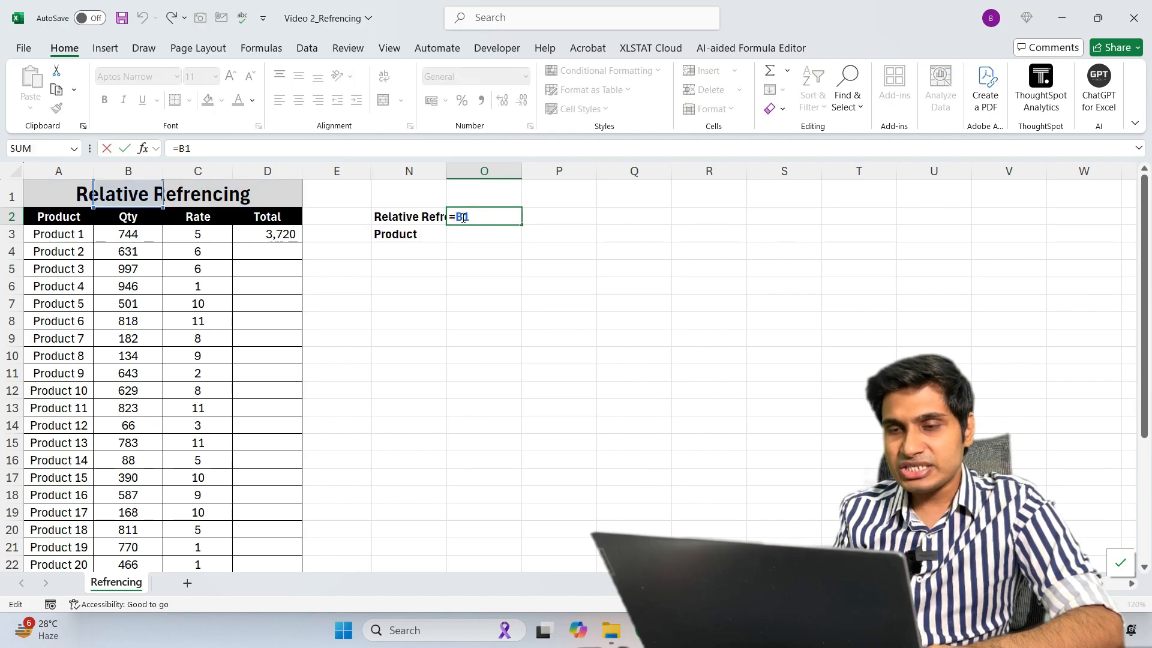
key("Escape")
Extend the formula from O2 into P2 and inspect the cell reference it uses.
left_click_drag(522, 224, 594, 232)
double_click(567, 216)
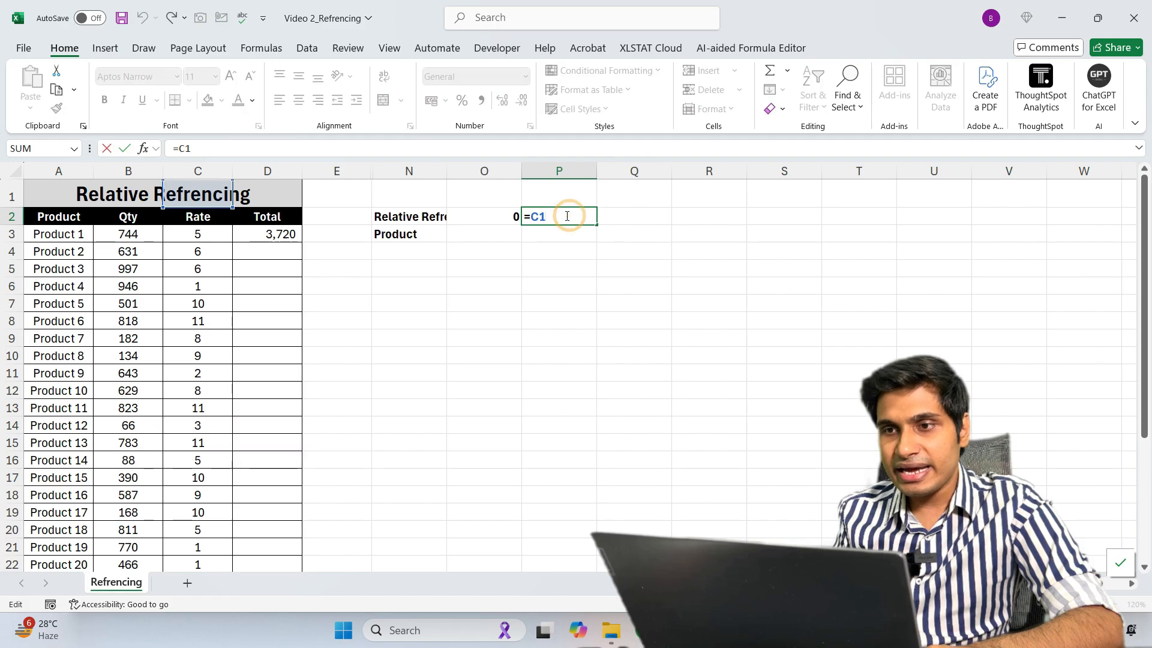
key("Escape")
left_click(426, 216)
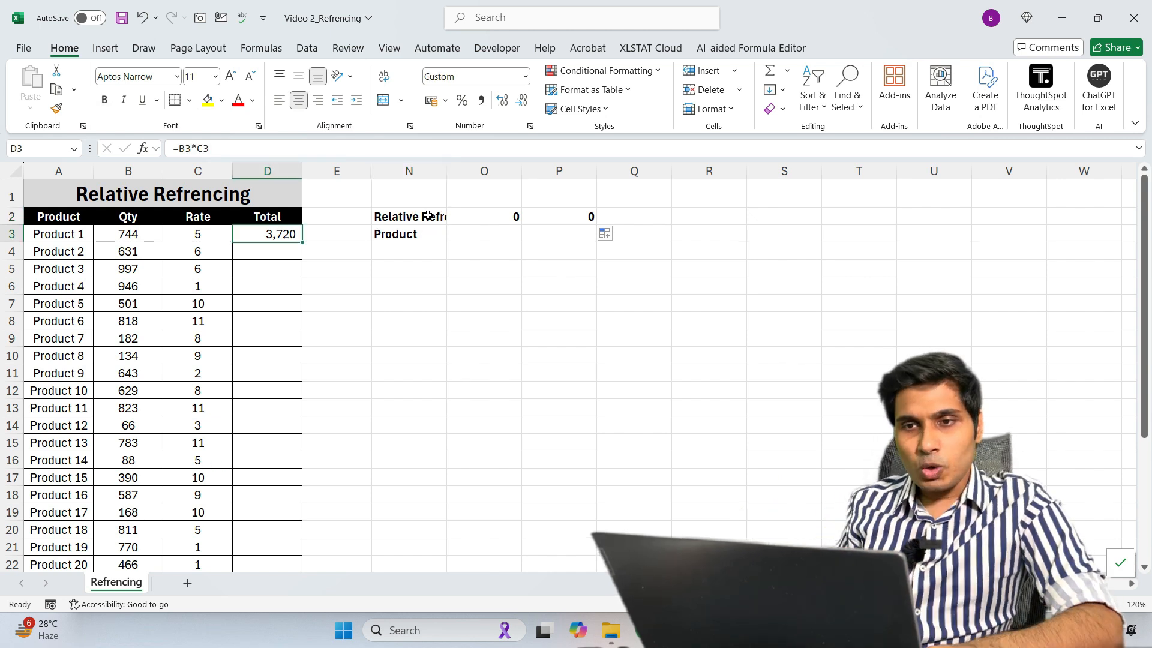
Fill the =B3*C3 formula from D3 down the Total column for all the products.
left_click(261, 251)
left_click(261, 265)
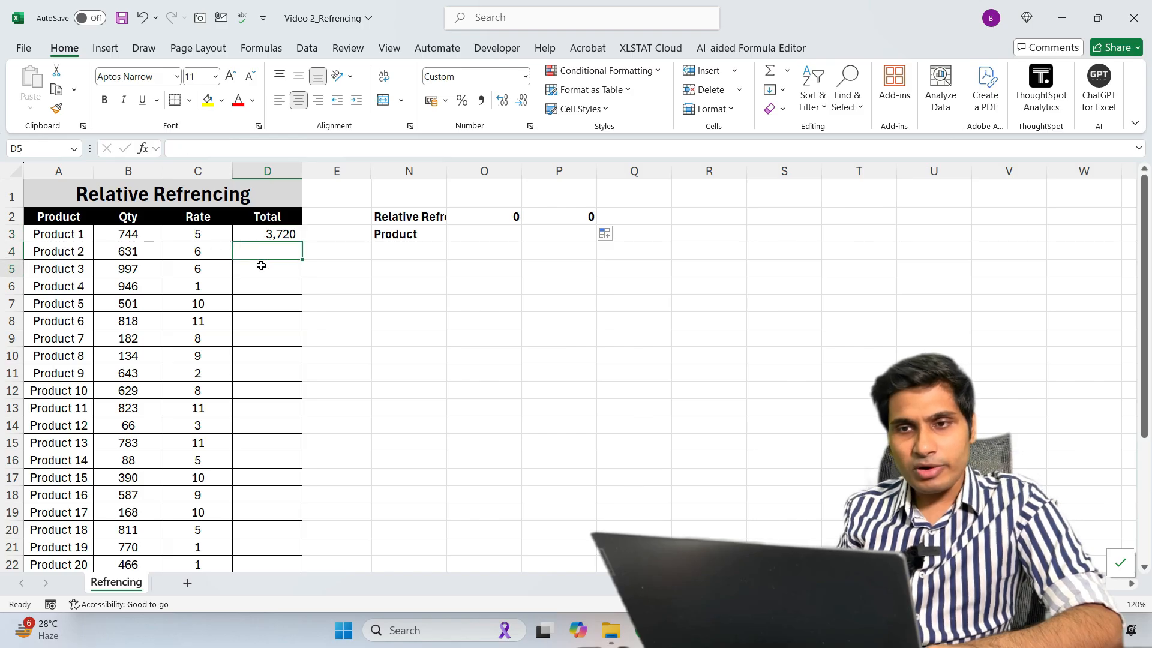
left_click(268, 235)
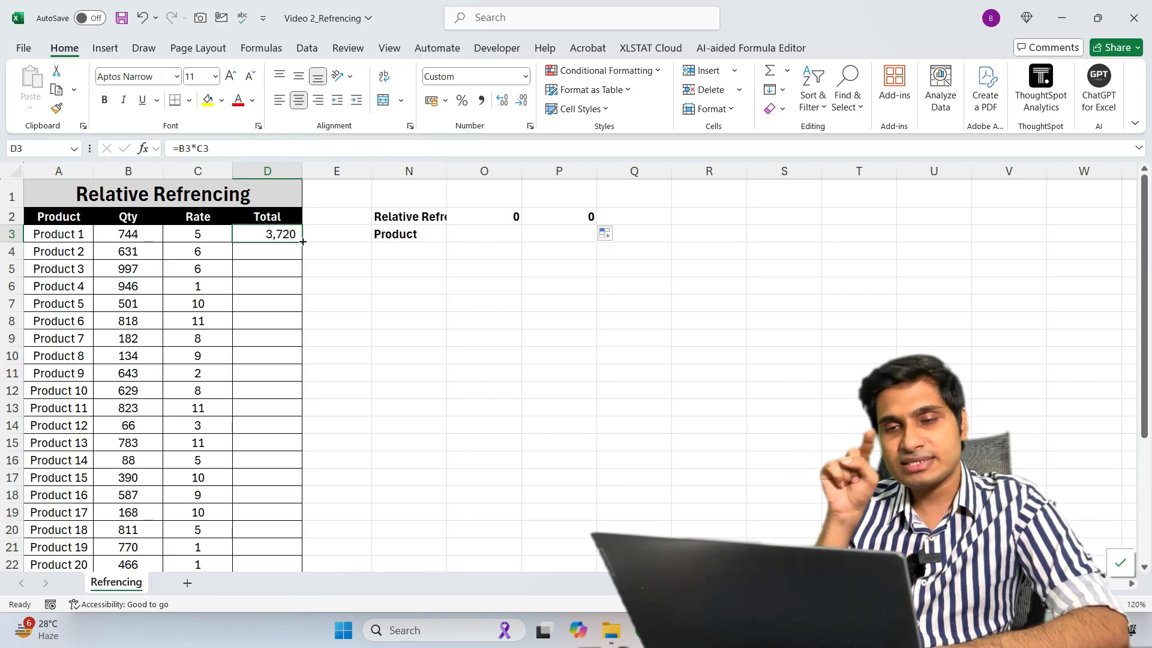
double_click(303, 241)
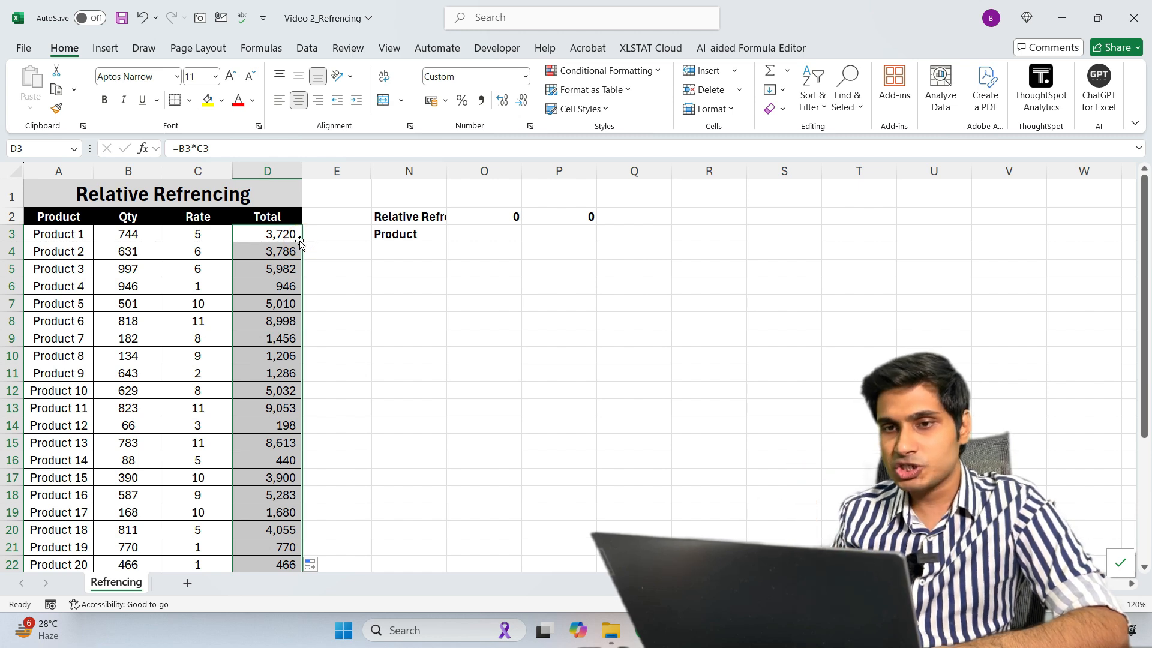
Examine the quantity and rate references in the Total formulas for Products 1 to 3.
double_click(282, 236)
key("Down")
key("F2")
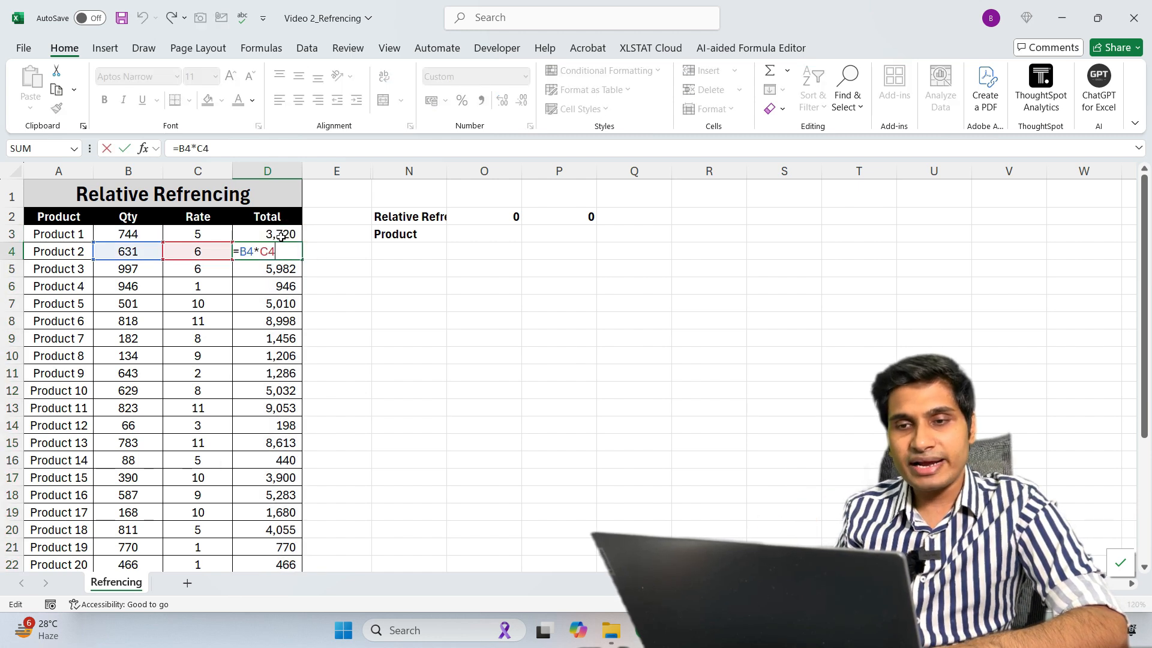
key("Escape")
key("Down")
key("F2")
key("Escape")
key("Up")
key("Up")
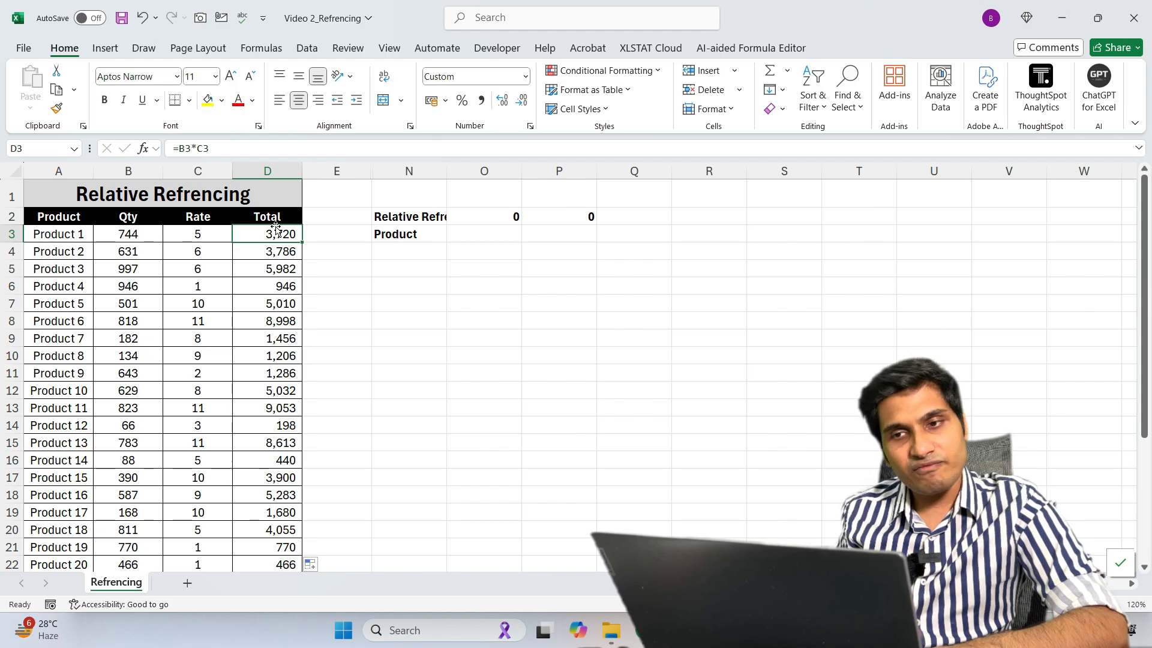
Compare the formulas in D3, D4 and D5 once more to trace how the row numbers shift.
double_click(248, 236)
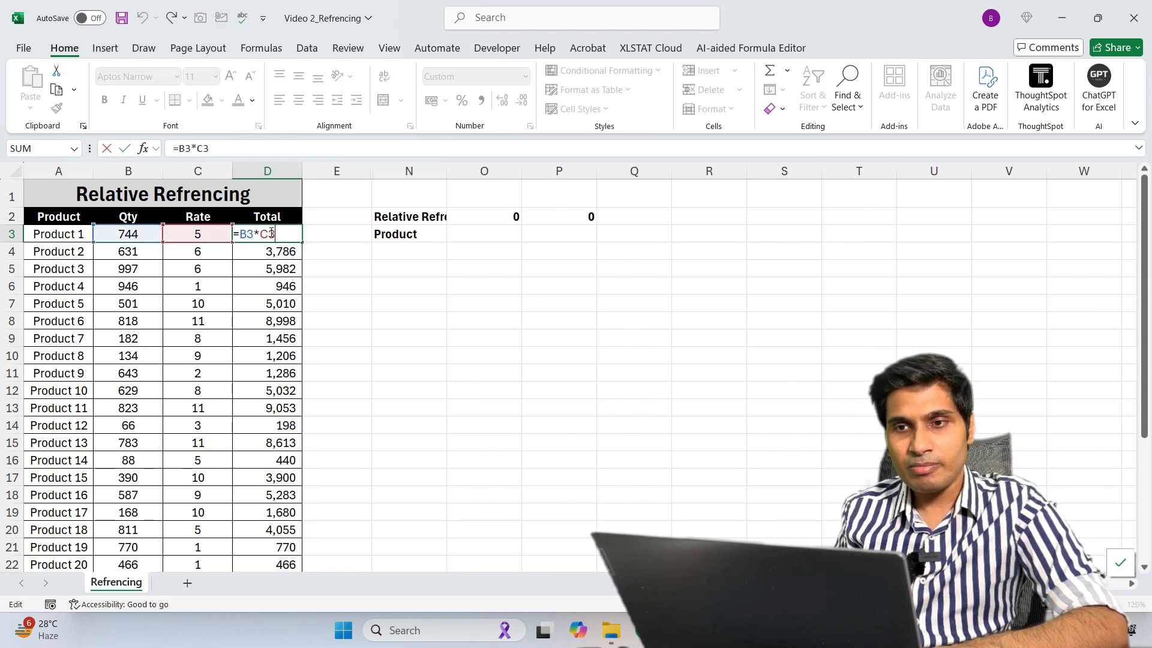
key("Escape")
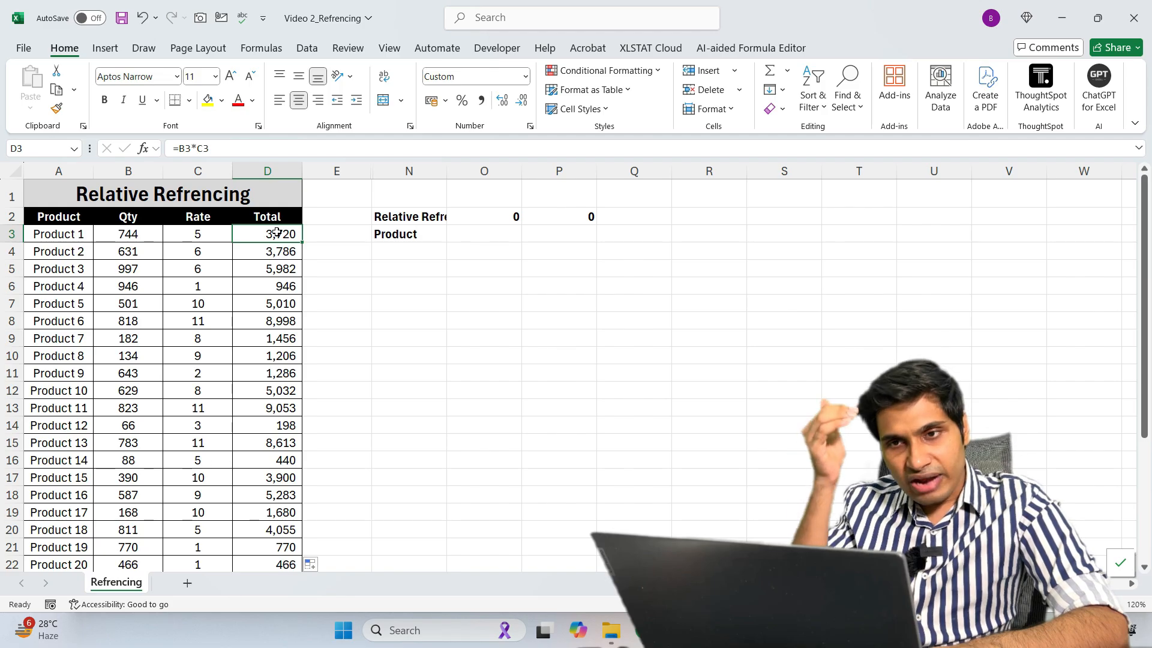
double_click(271, 247)
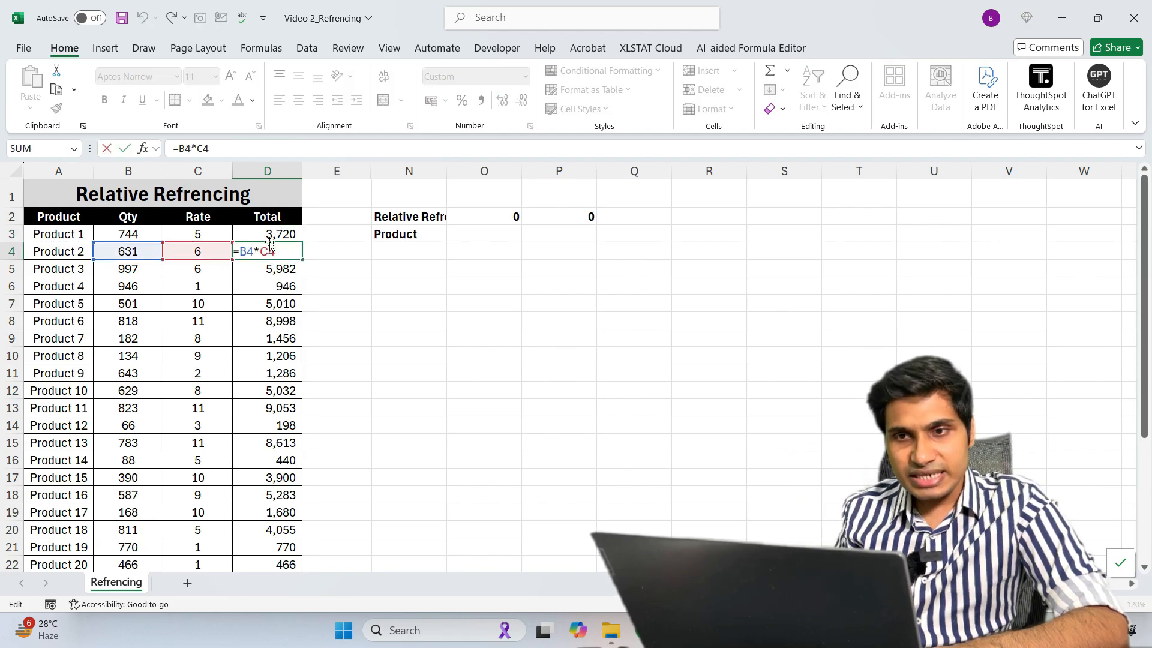
key("Escape")
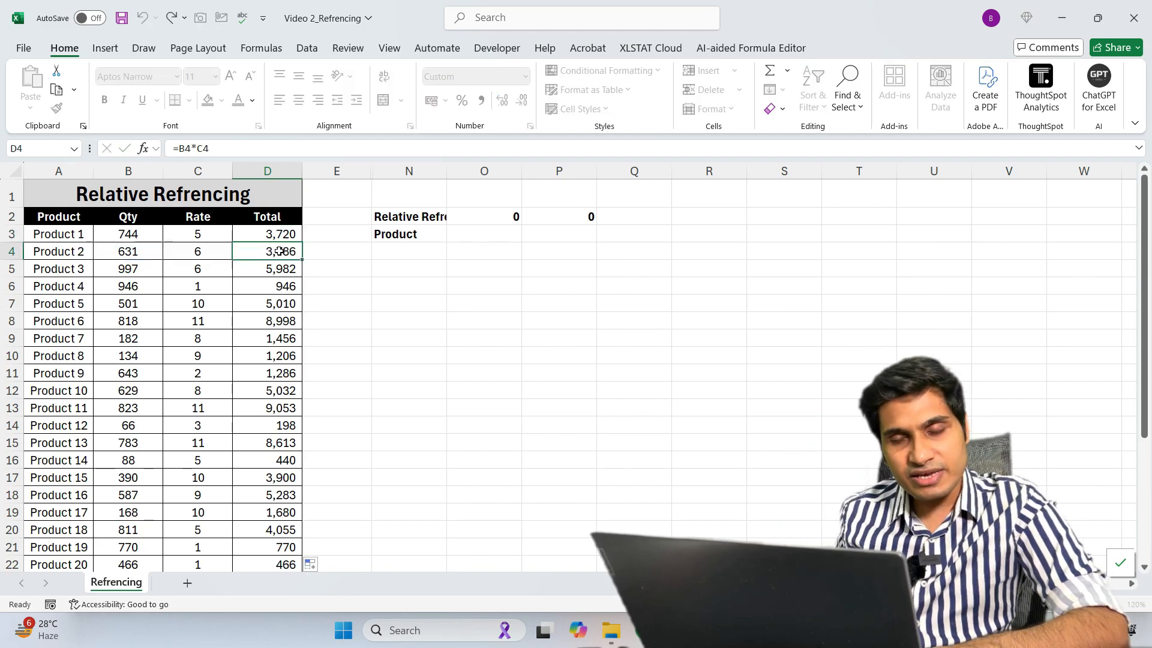
key("Down")
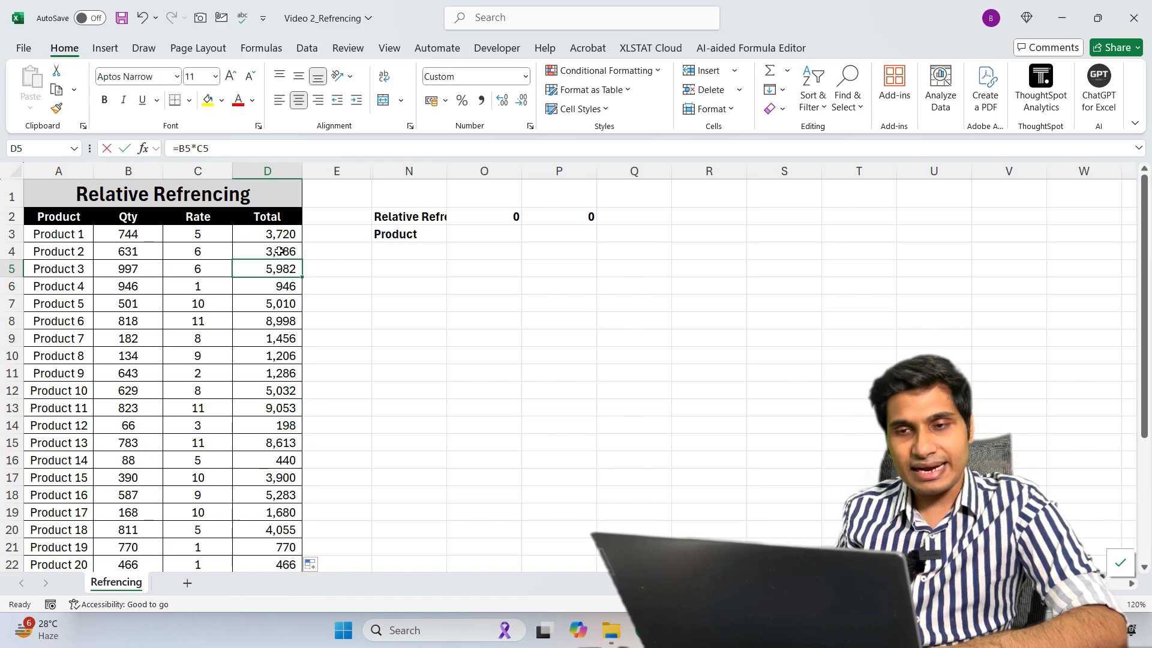
key("F2")
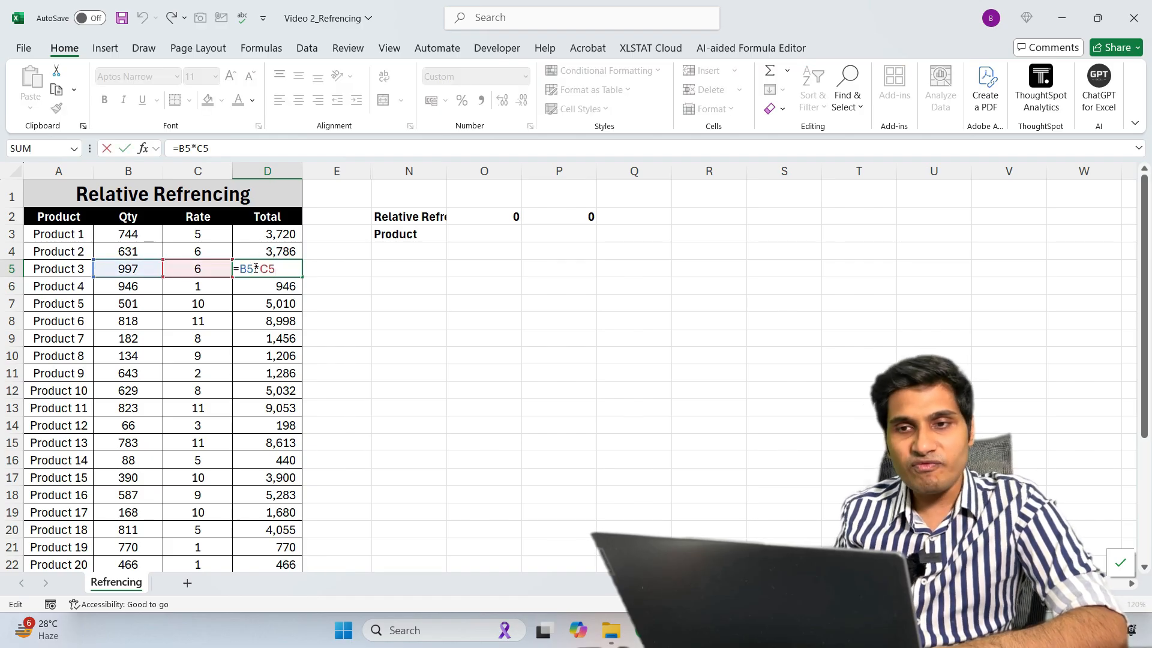
key("Escape")
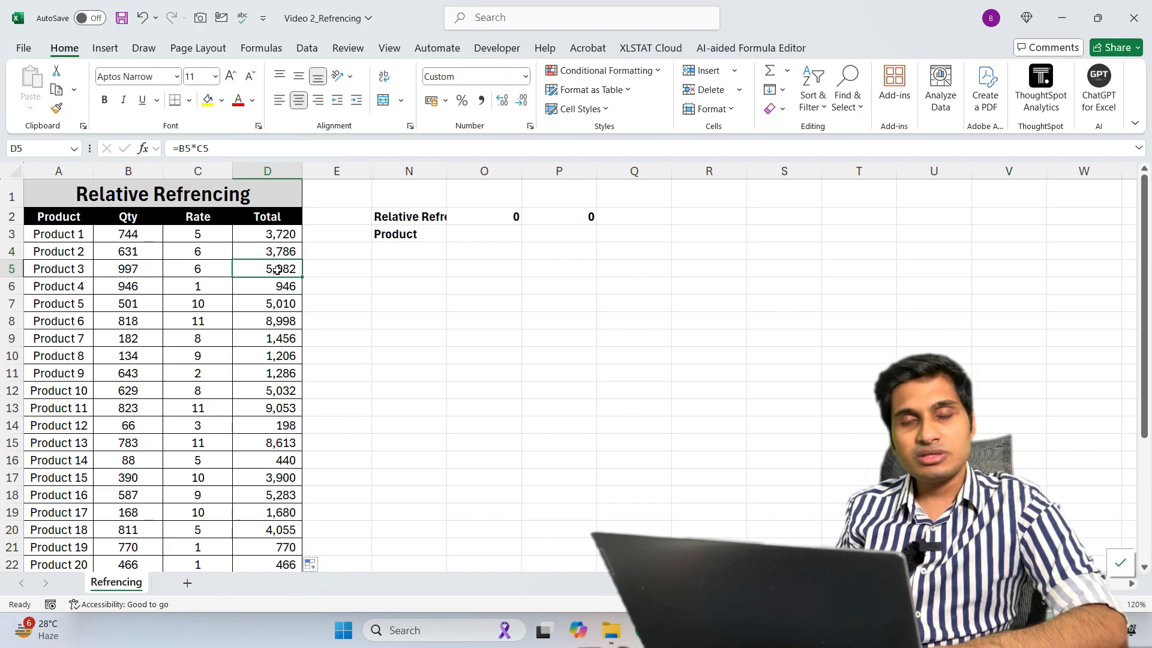
left_click(259, 235)
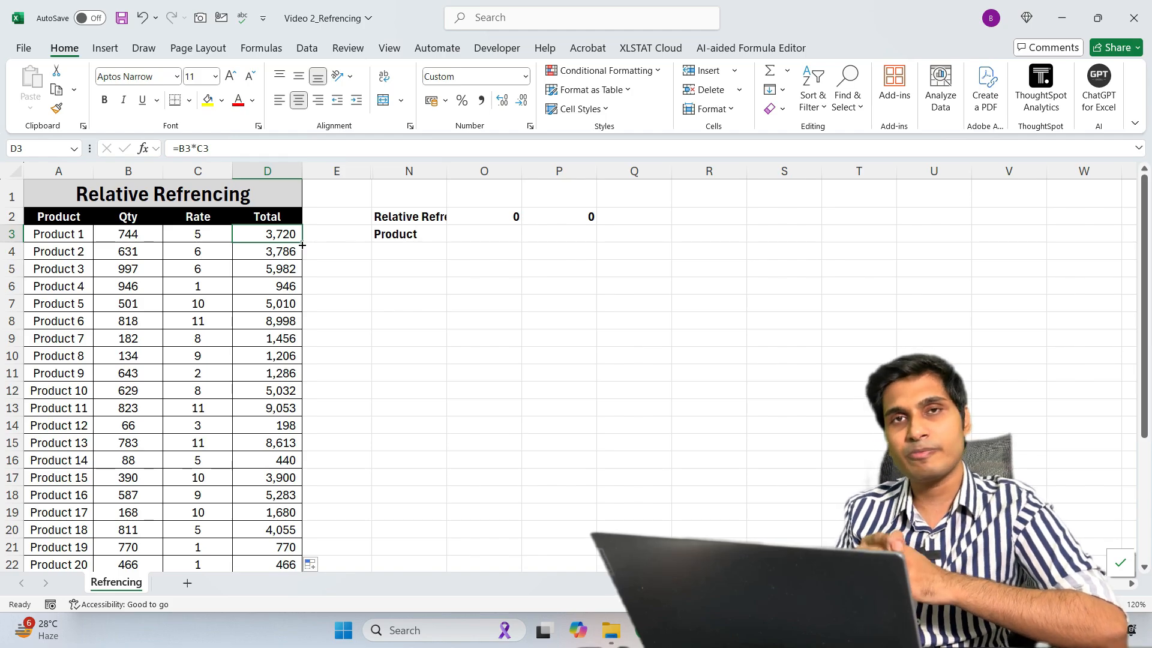
Enter the relative formula =D3*F3 in G3 under Total incl. GST and copy it down to G4.
left_click(405, 198)
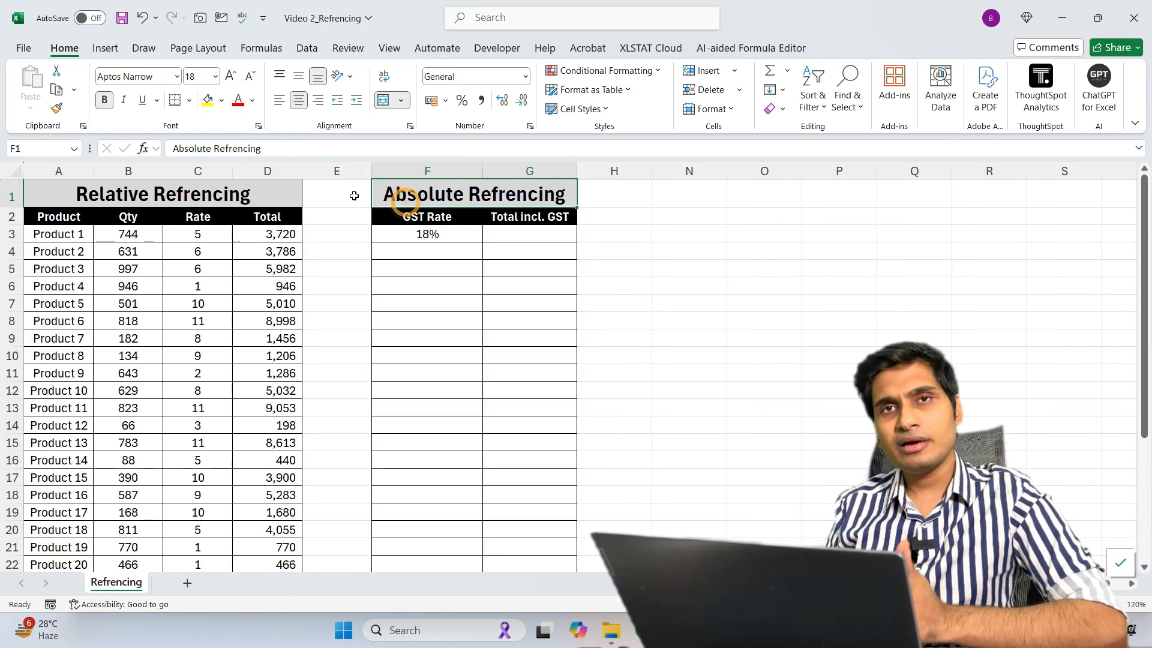
key("Down")
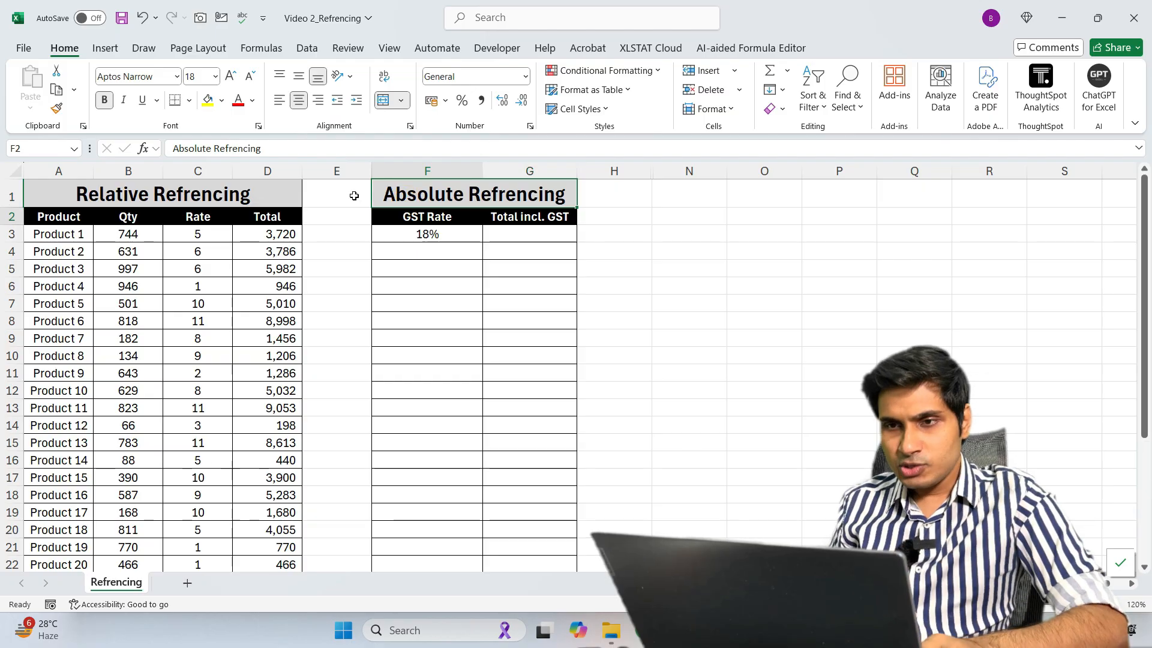
key("Down")
key("Right")
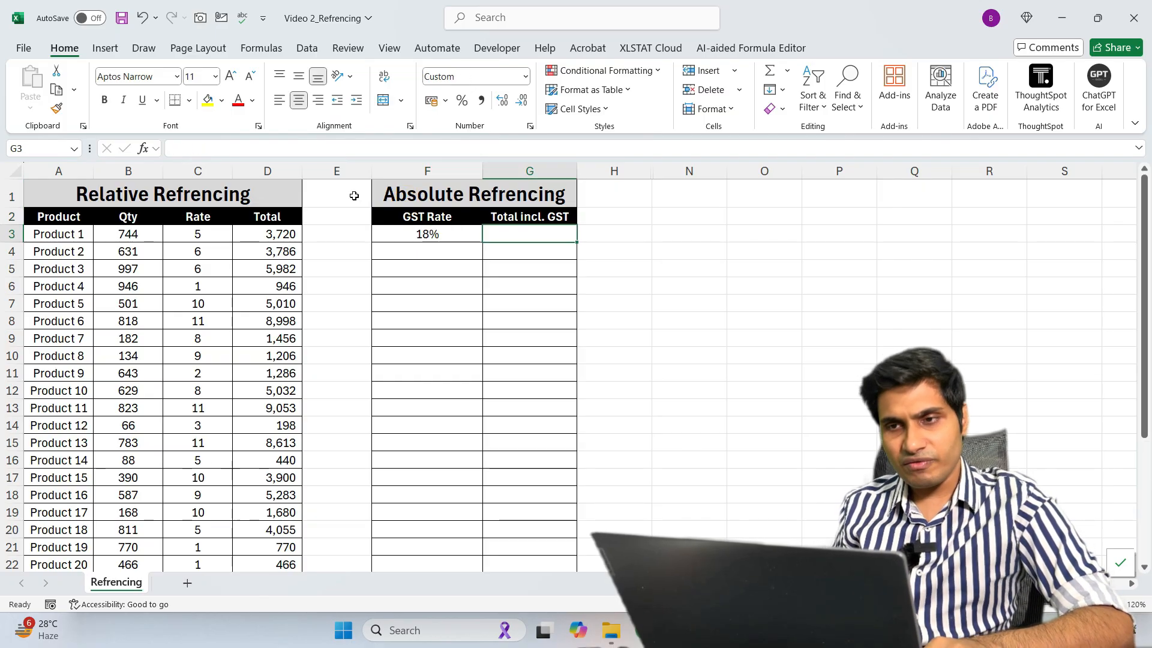
type("=")
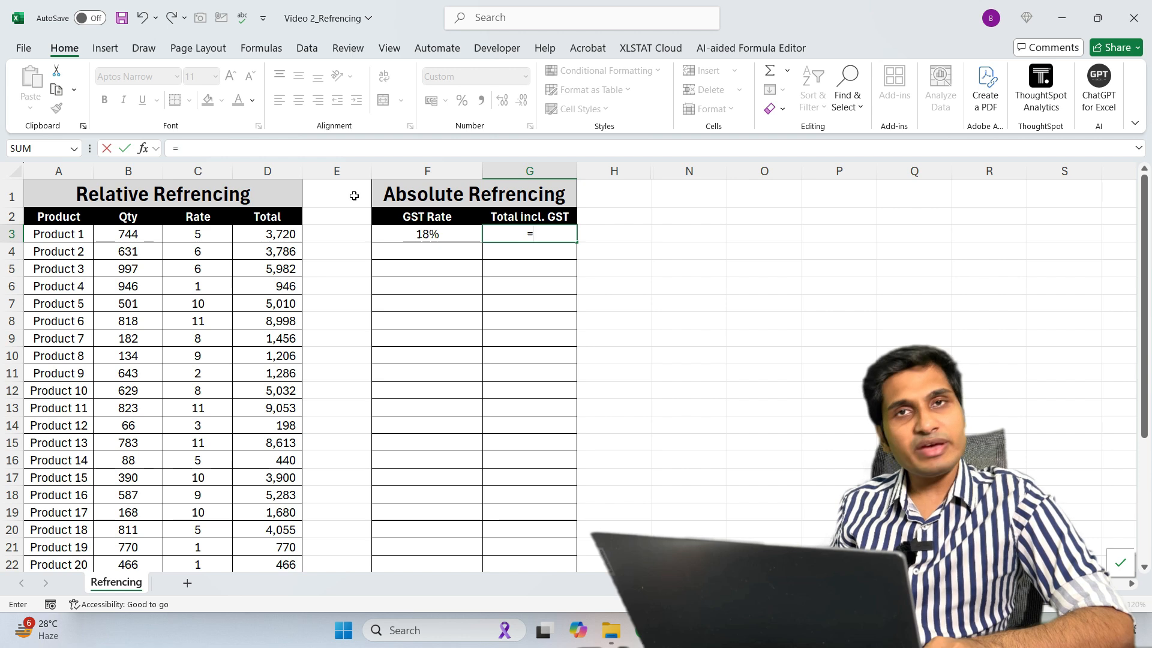
key("Left")
key("Left")
key("Left")
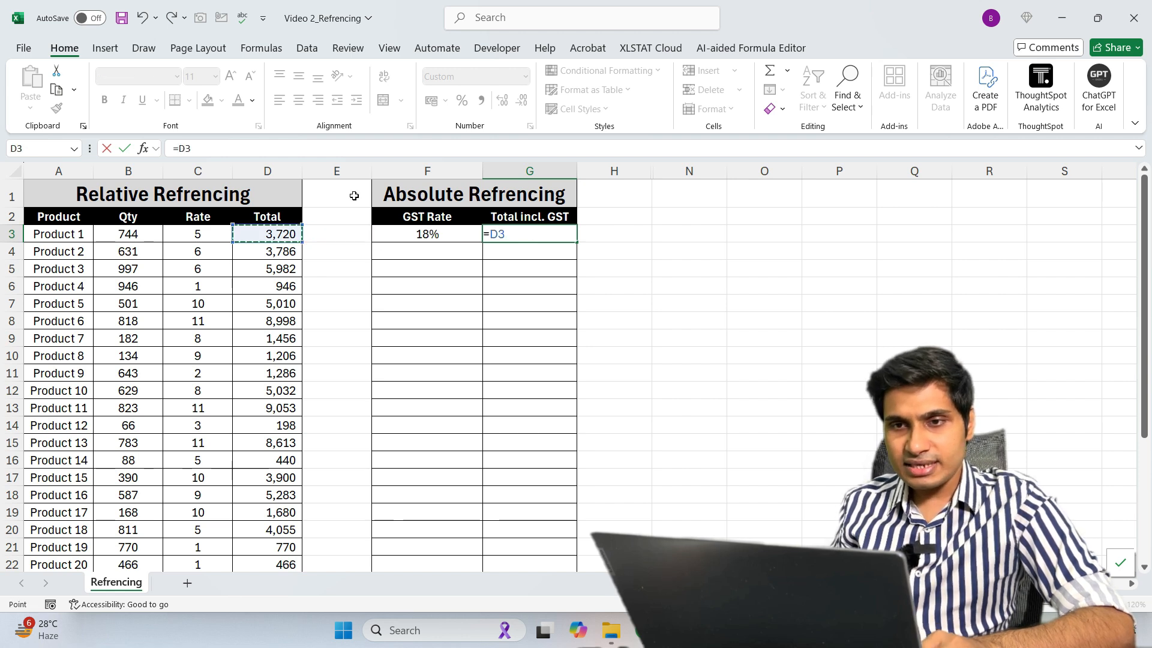
type("*")
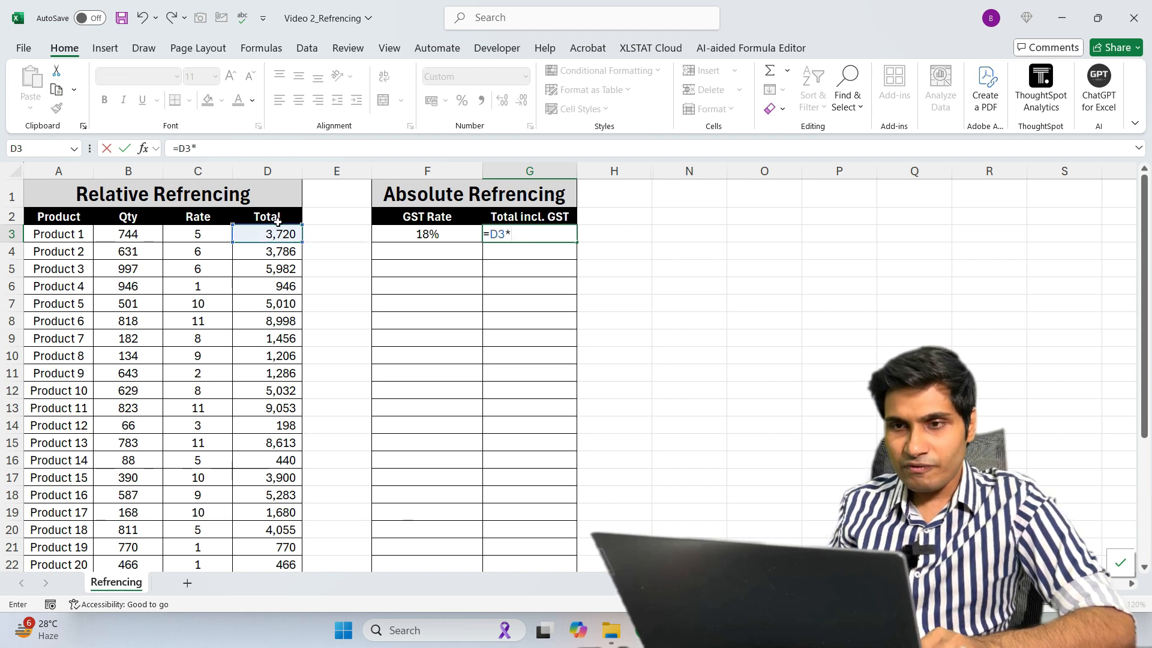
key("Left")
key("Return")
key("Up")
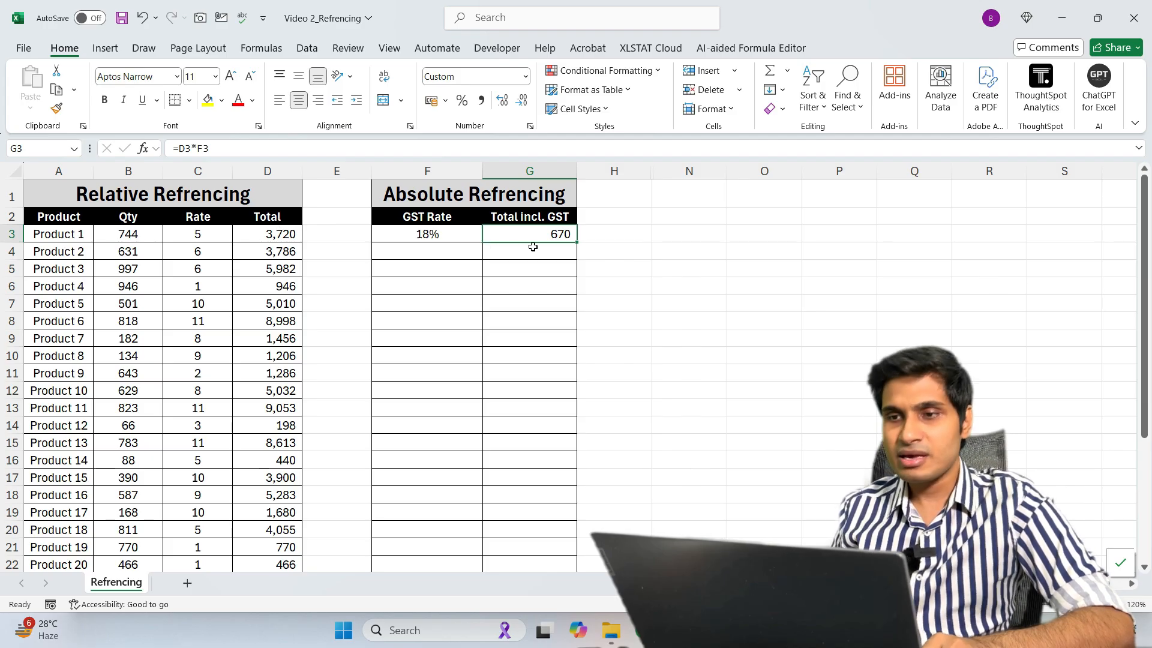
left_click_drag(577, 241, 574, 261)
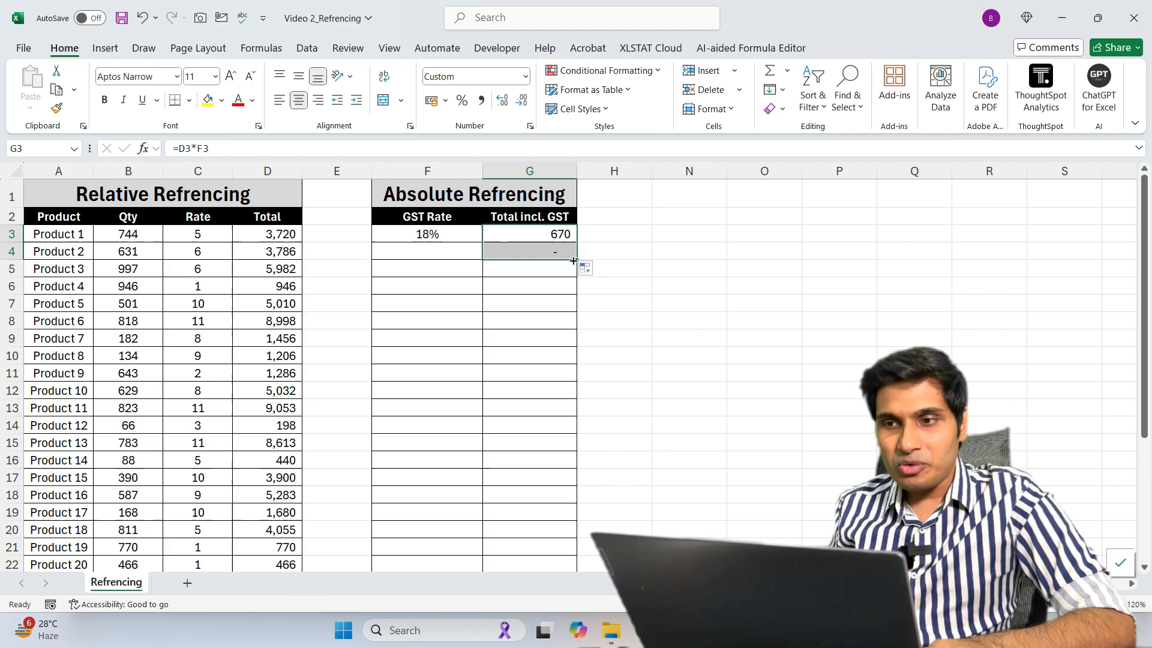
Compare the Total incl. GST formulas in G3 and G4 to trace how the GST rate reference shifts.
double_click(523, 252)
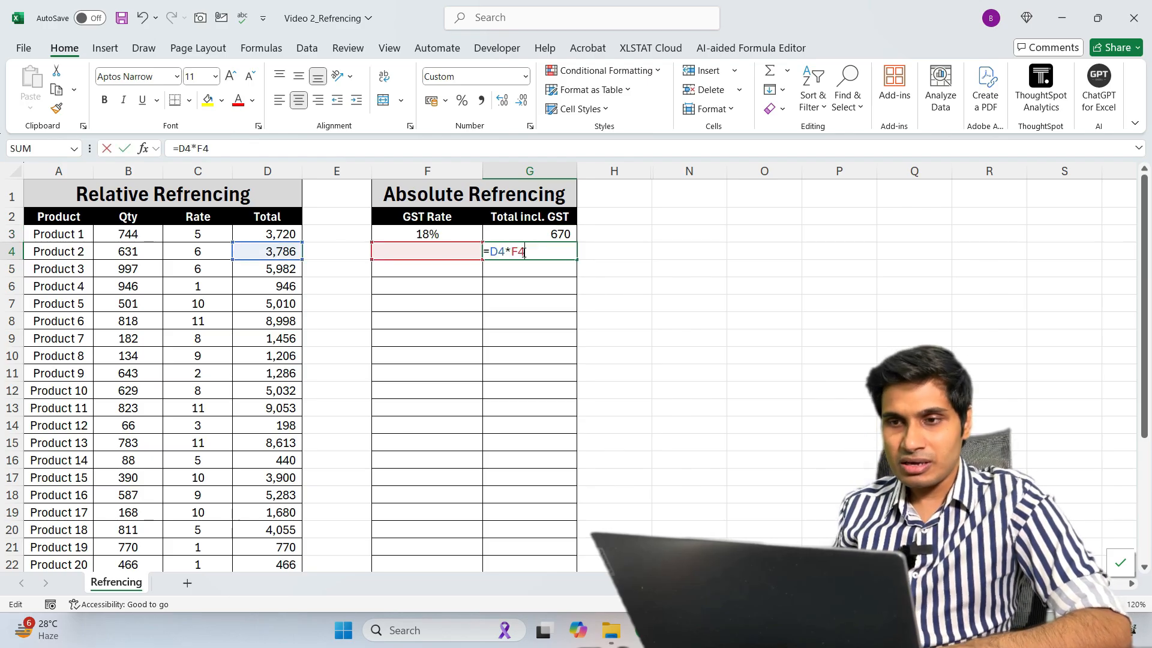
left_click(522, 234)
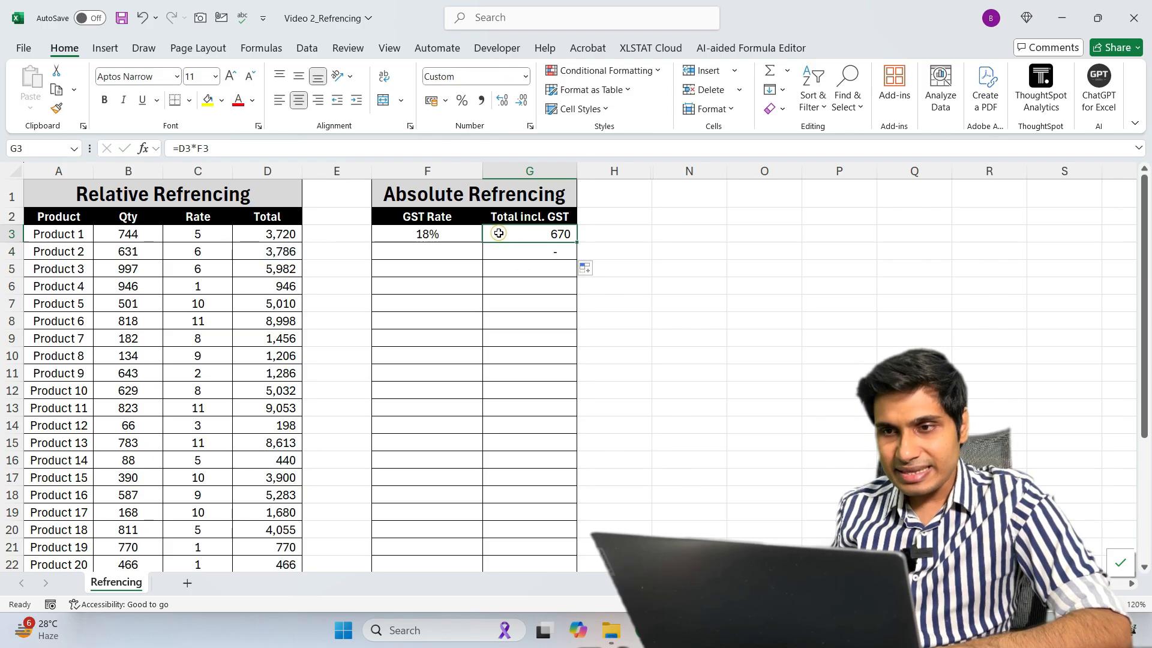
double_click(525, 236)
left_click_drag(525, 236, 513, 234)
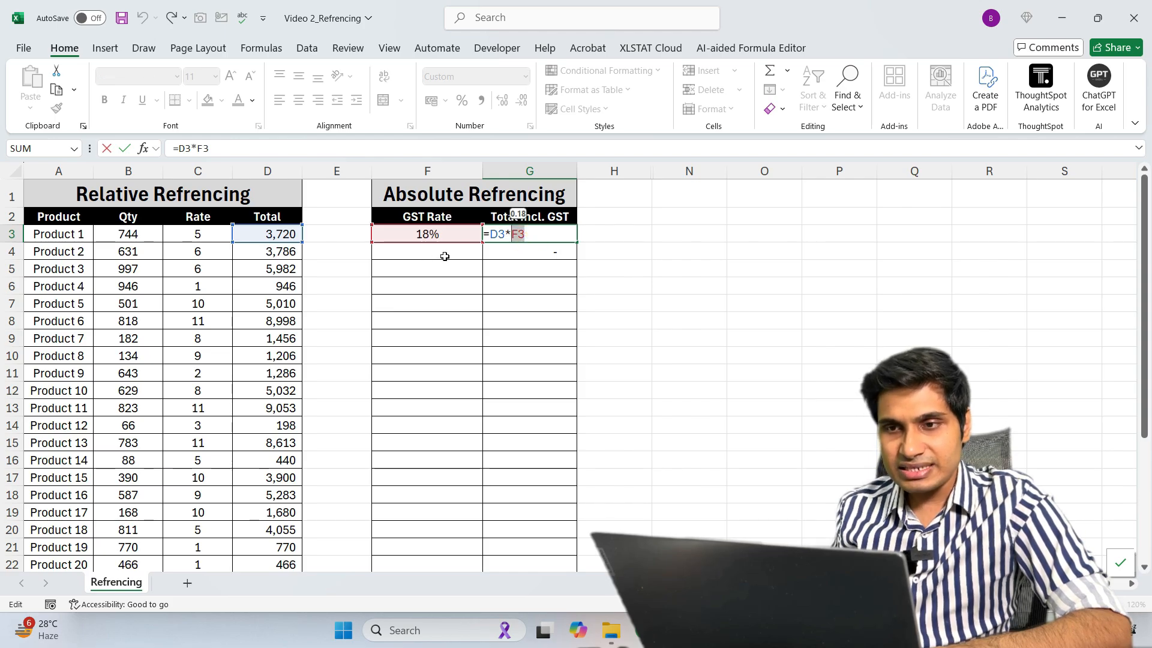
key("Escape")
left_click(501, 250)
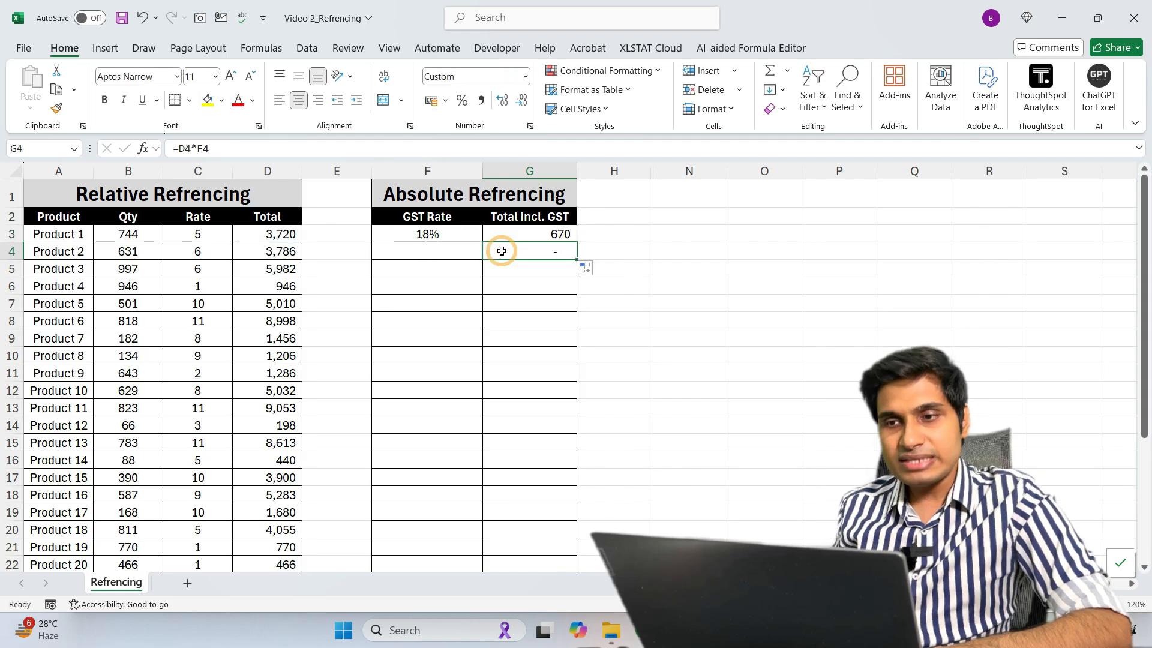
double_click(501, 250)
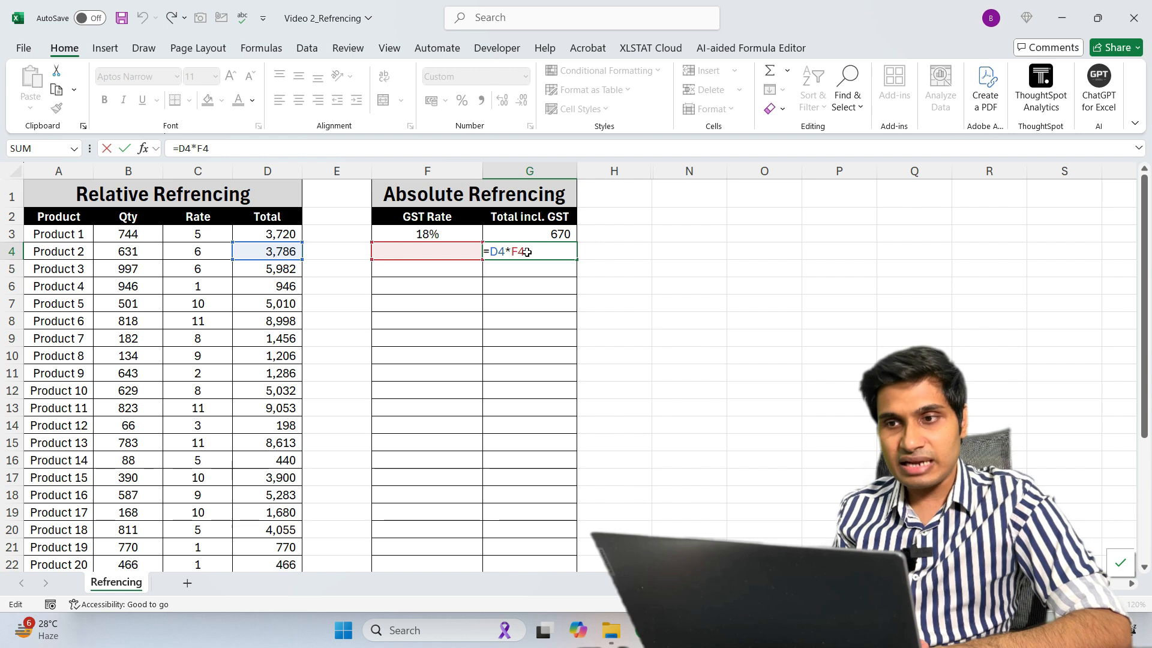
key("ctrl+Return")
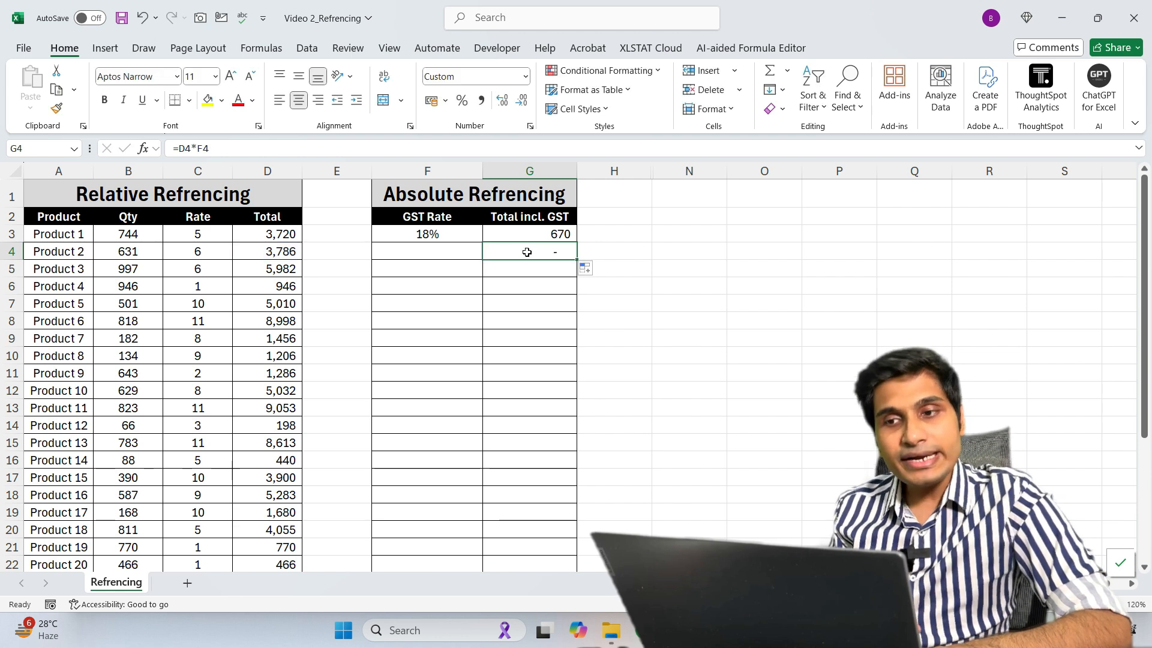
Lock the GST rate's row in G3 with the formula =D3*F$3 and fill it down the Total incl. GST column.
left_click(453, 234)
left_click(502, 231)
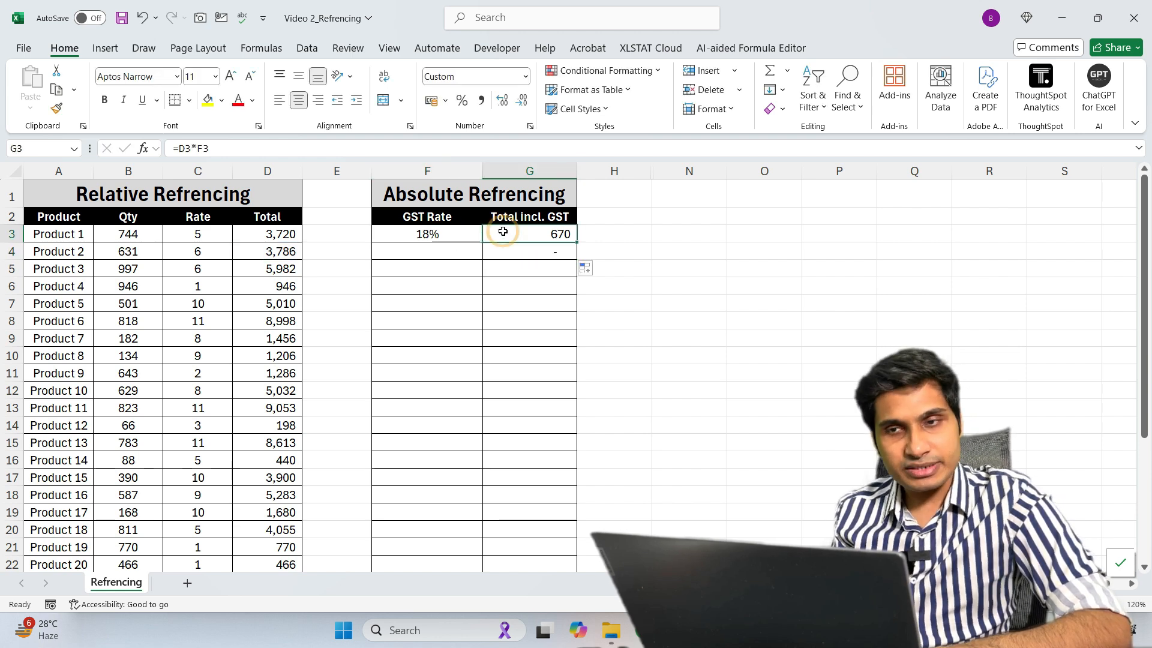
double_click(503, 232)
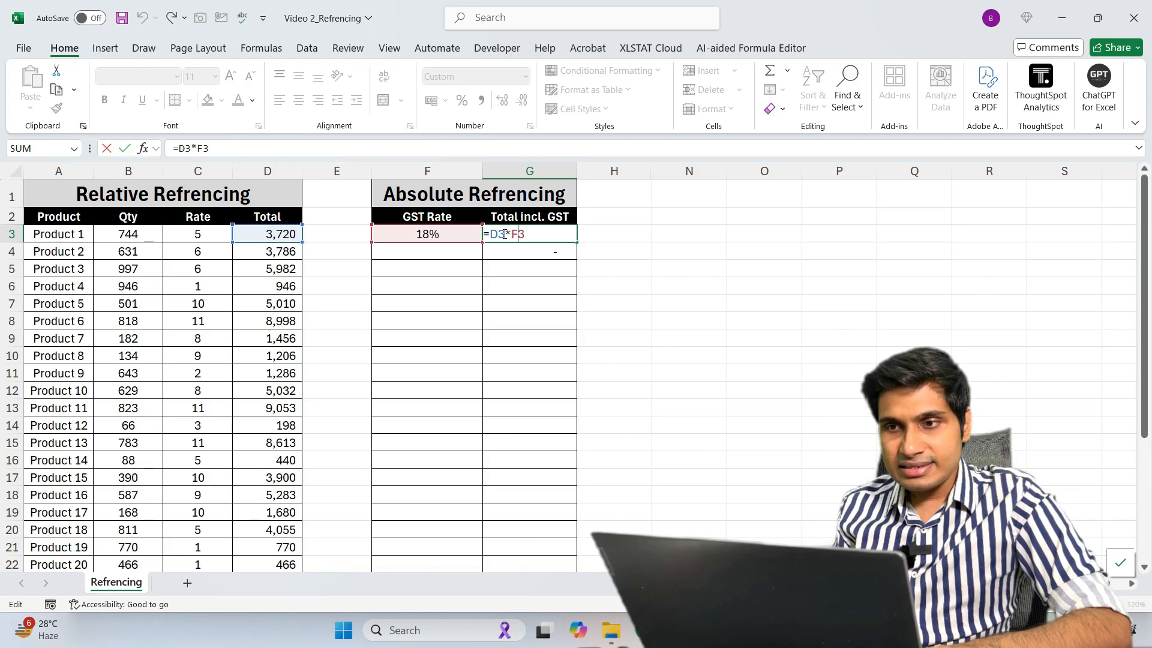
type("$")
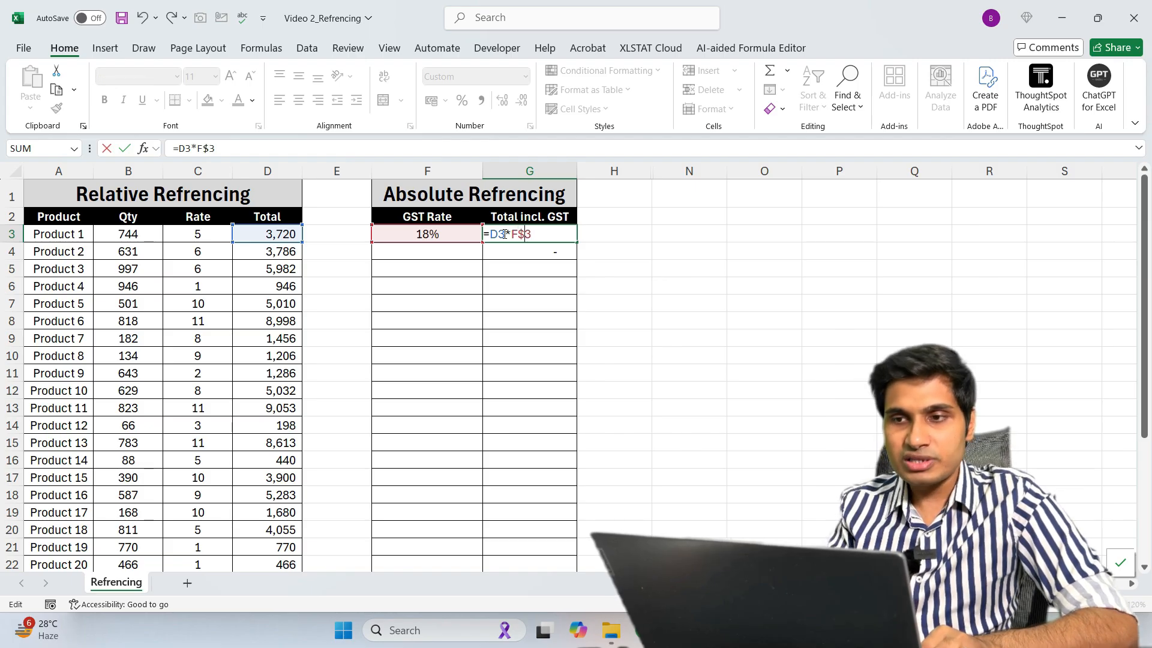
key("shift+End")
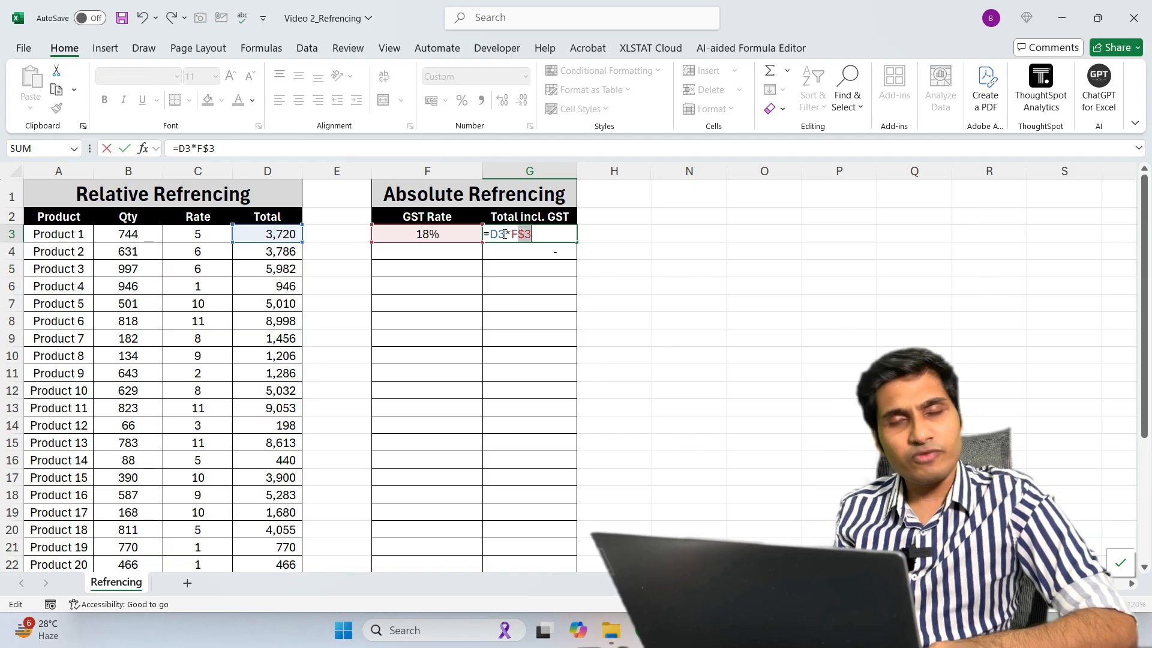
key("Left")
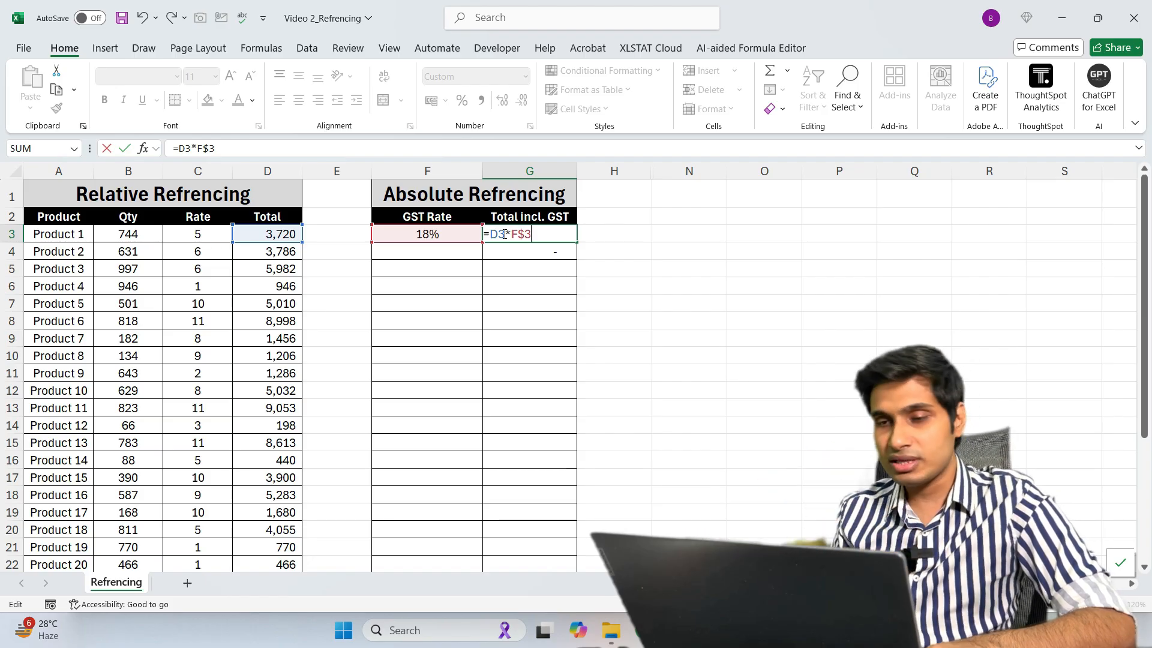
key("Return")
key("Up")
key("F2")
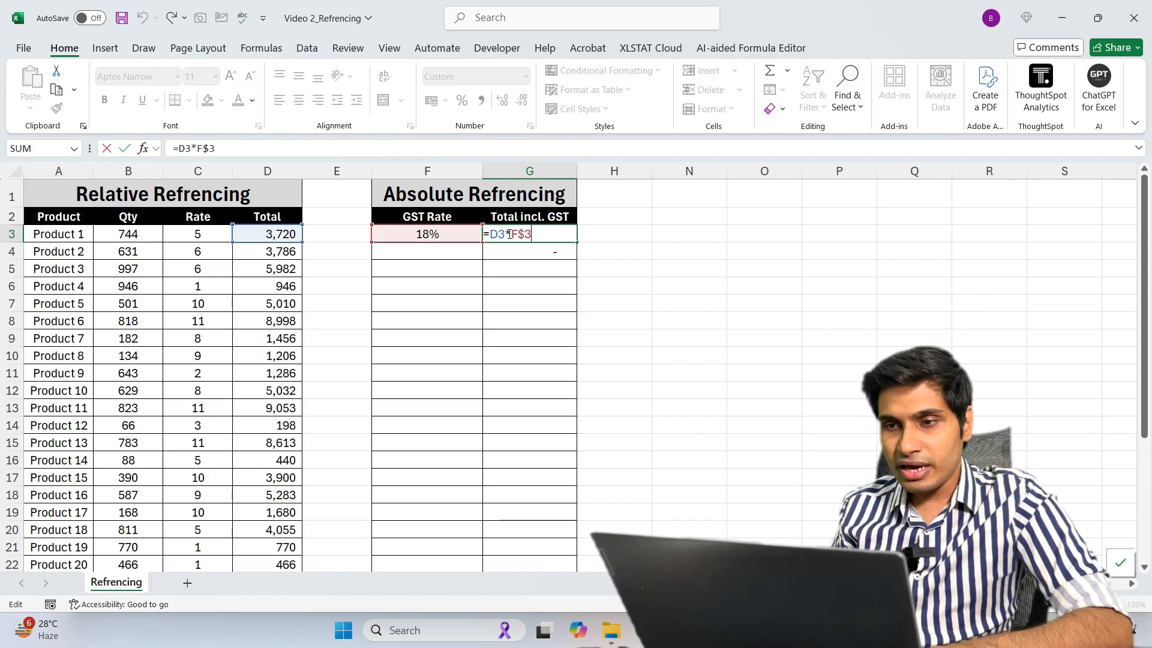
key("ctrl+Return")
left_click_drag(571, 238, 541, 537)
scroll(538, 480, "up", 4)
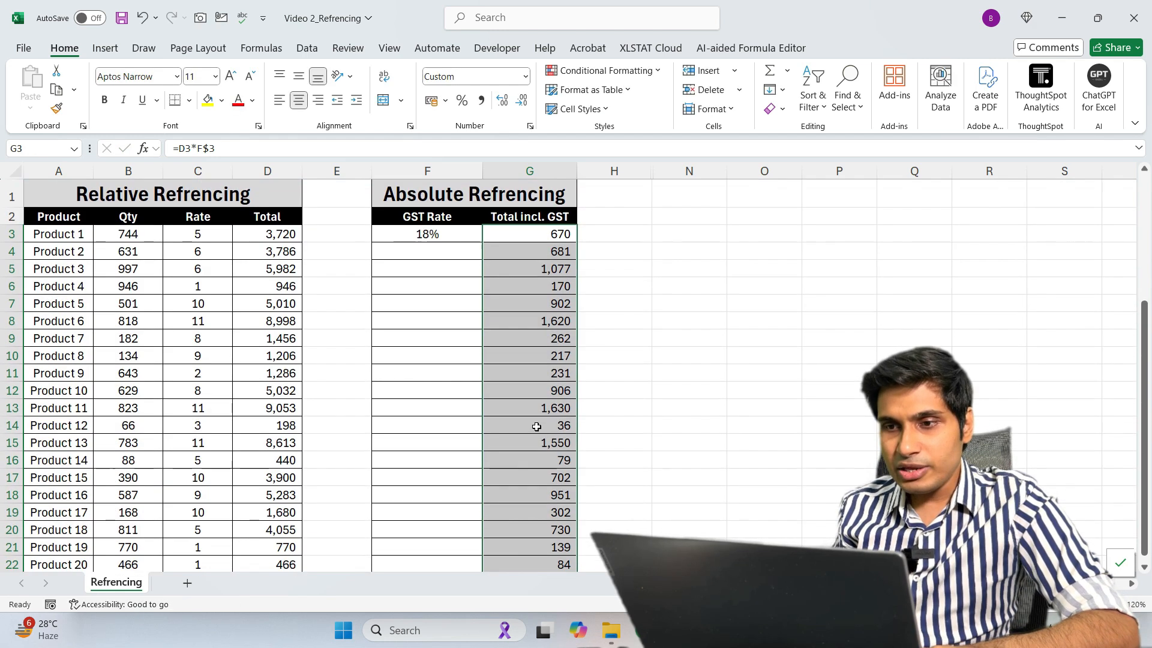
Examine the total and GST rate references in the formulas from G4 through G7.
left_click(524, 247)
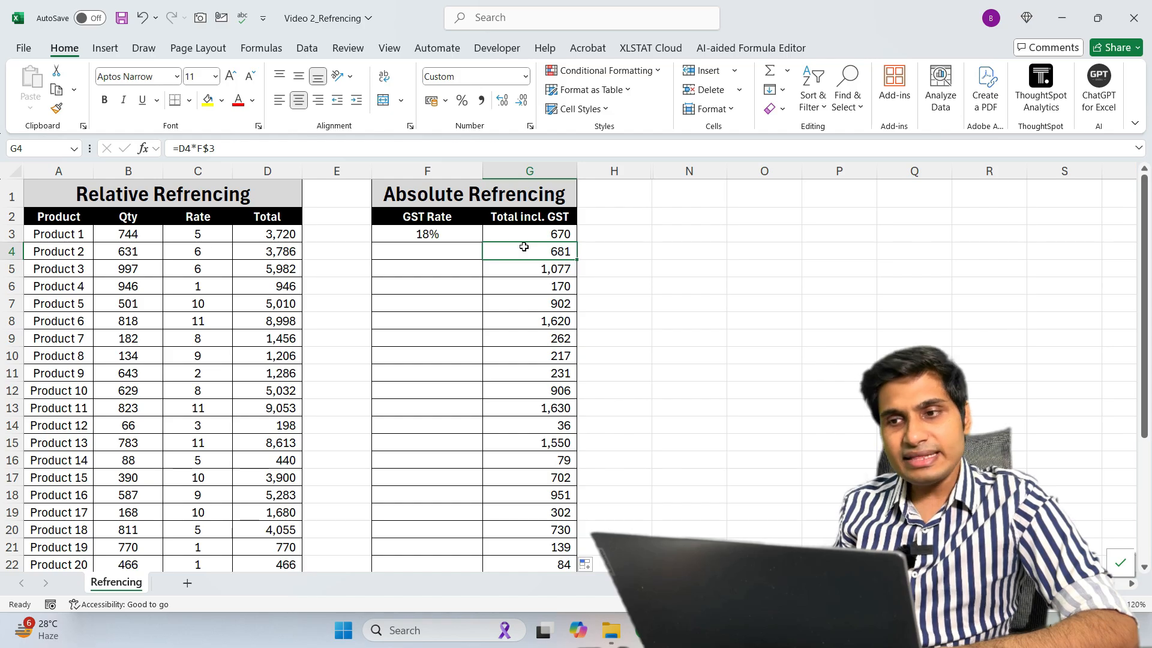
key("F2")
key("Return")
key("F2")
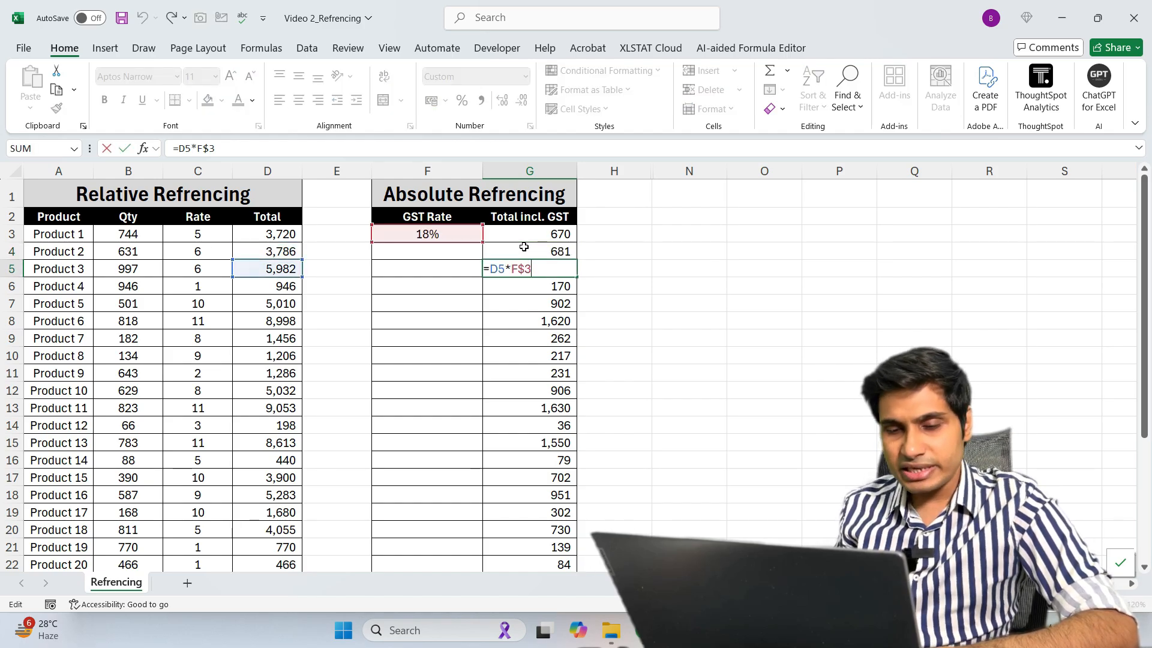
key("Return")
key("F2")
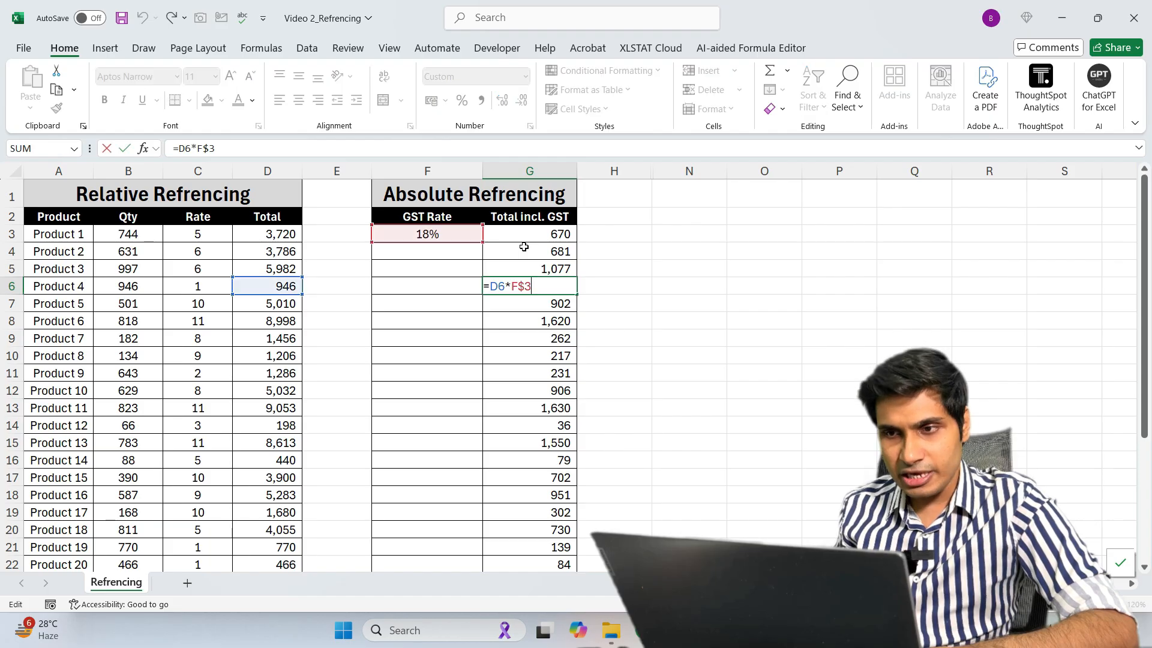
key("Return")
key("F2")
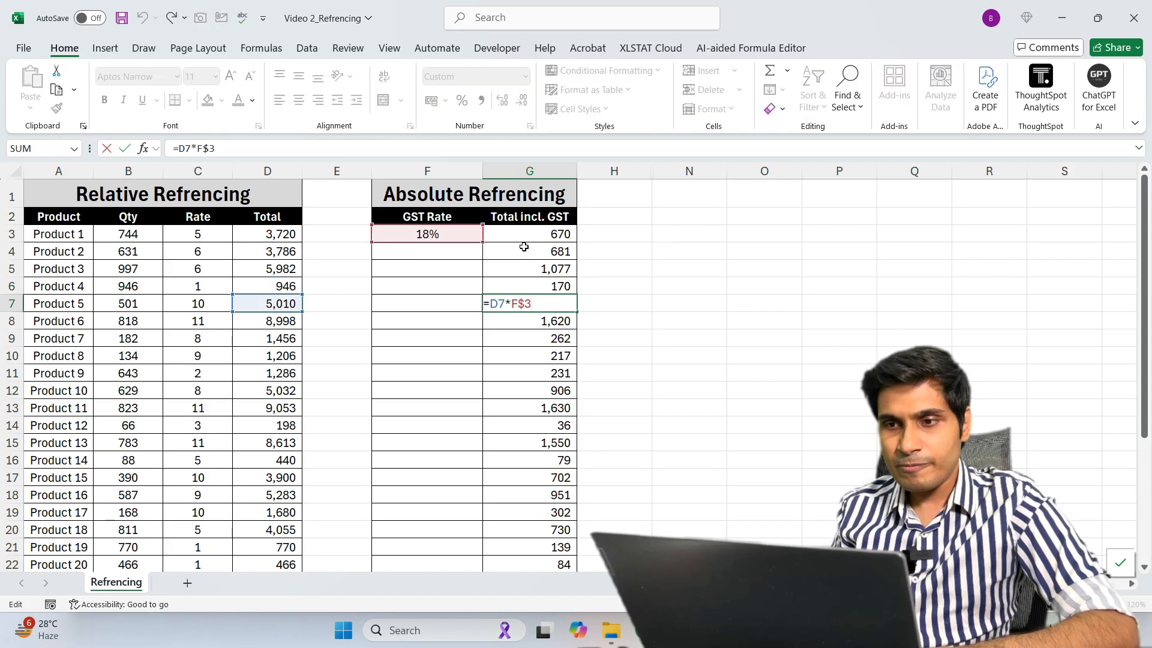
left_click(523, 303)
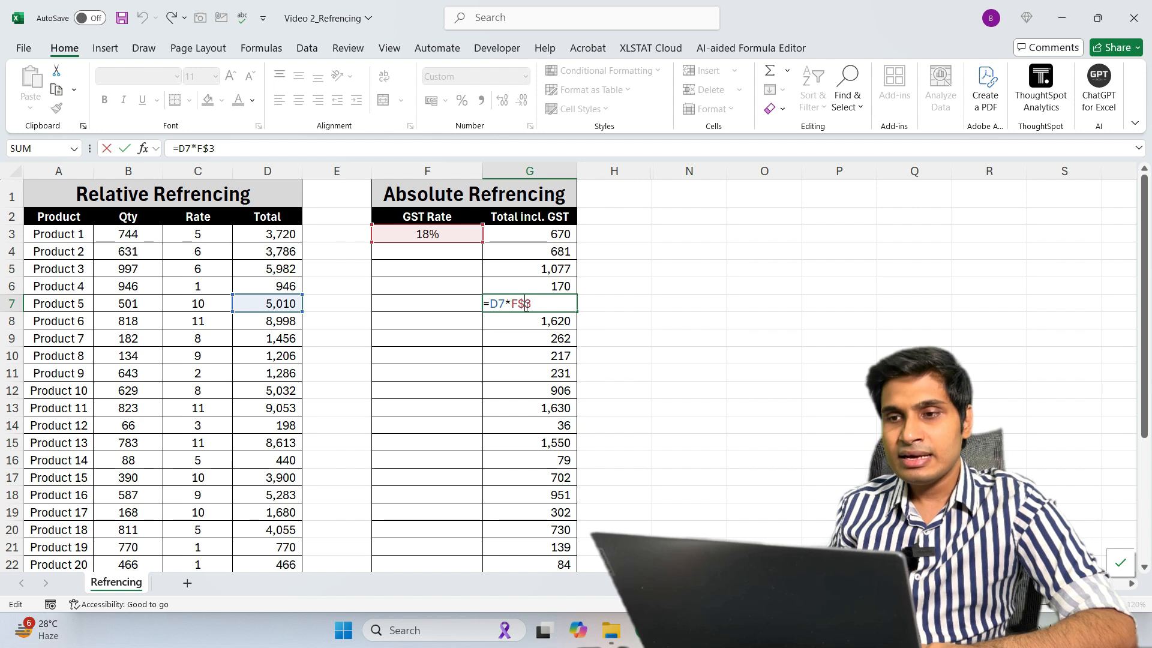
key("Escape")
Make the GST rate reference in G3 fully absolute as =D3*$F$3 and fill it down the column.
key("Up")
key("Up")
key("Up")
key("Up")
key("F2")
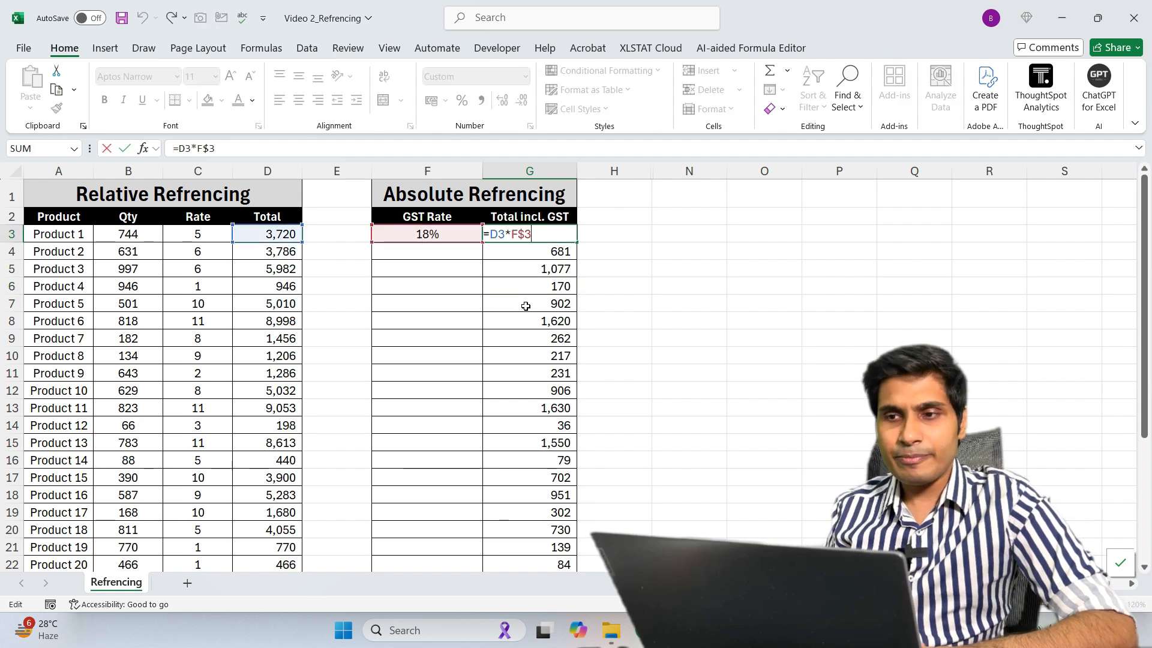
left_click(511, 234)
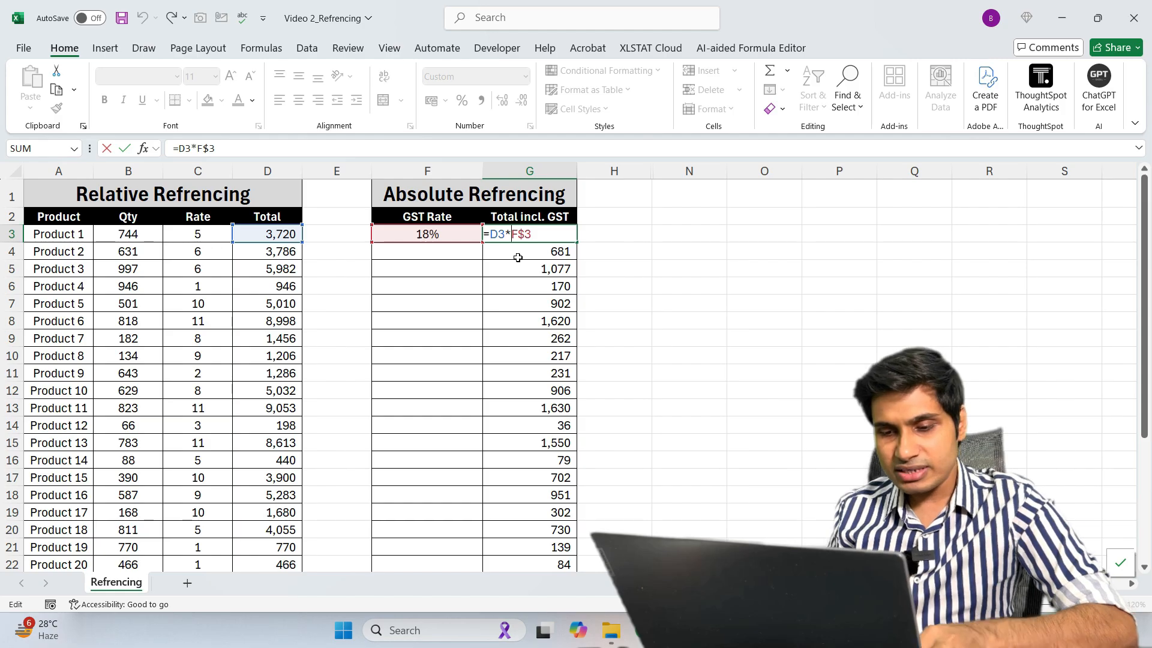
type("$")
key("ctrl+Return")
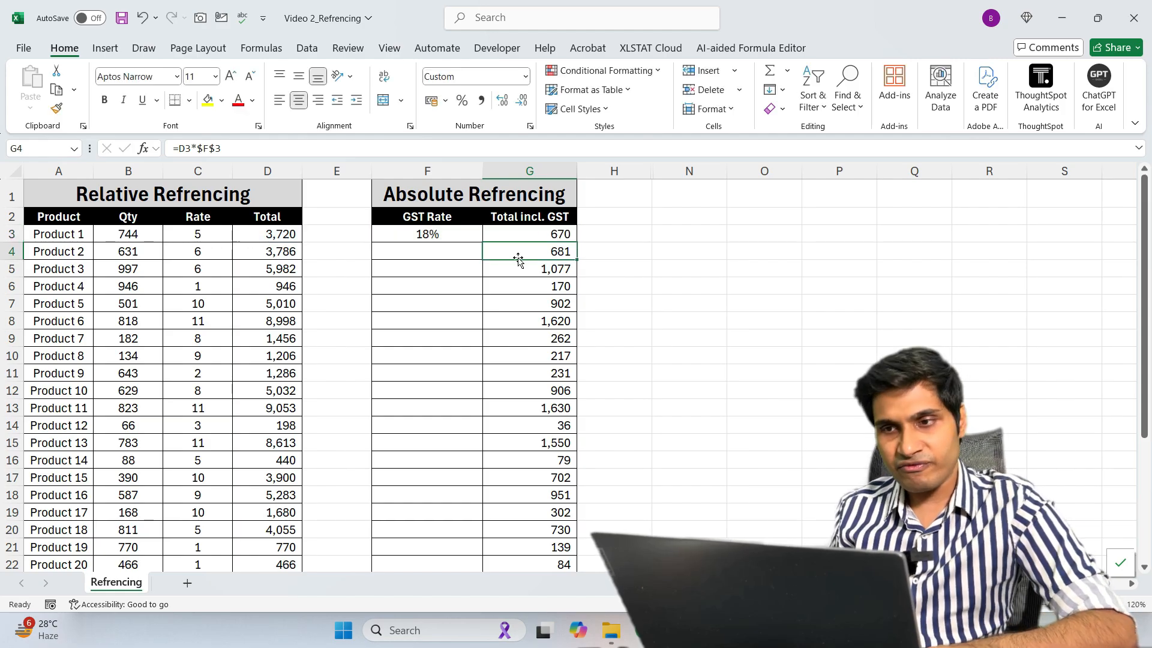
double_click(578, 244)
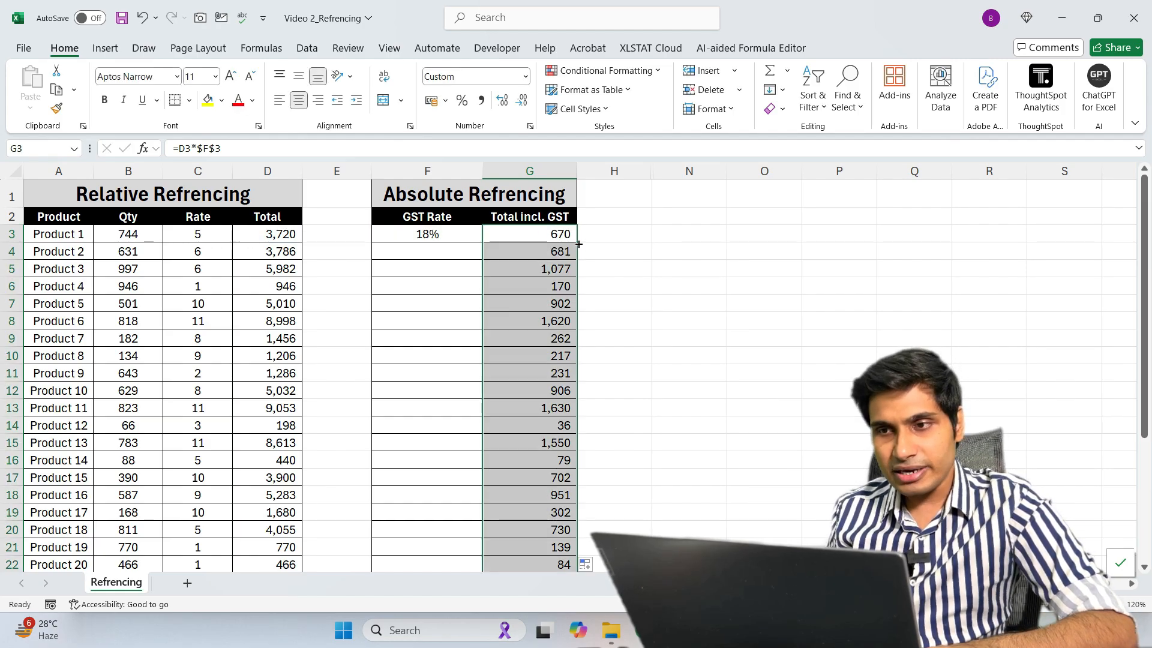
Check the references in the refilled Total incl. GST formulas one by one from G4 down to G9.
double_click(537, 252)
key("Return")
key("F2")
key("Return")
key("F2")
key("Return")
key("F2")
key("Return")
key("F2")
key("Return")
key("F2")
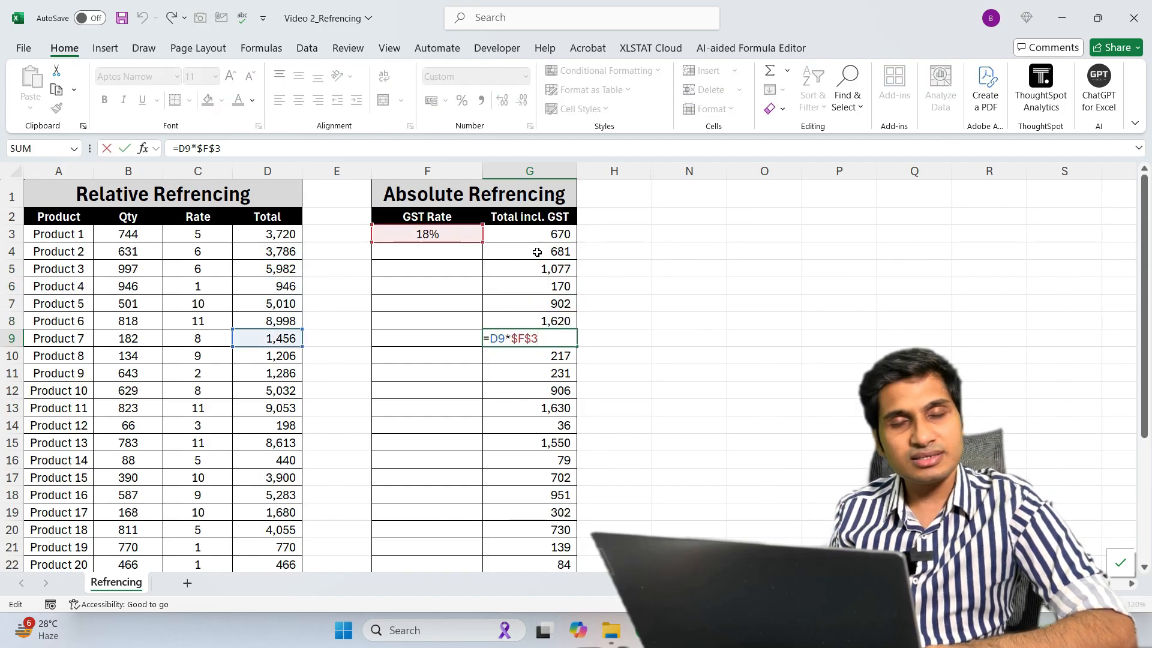
key("Escape")
Copy the G3 formula across to H3 and inspect its relative and absolute references.
left_click(541, 234)
left_click_drag(576, 242, 598, 232)
double_click(623, 232)
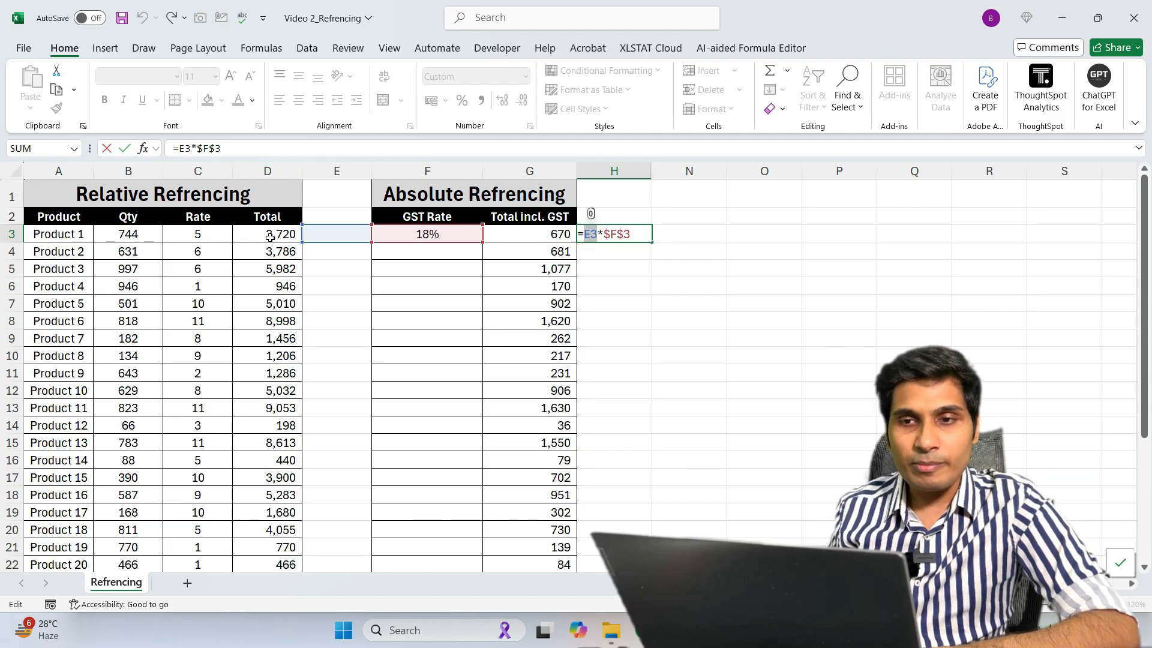
left_click(605, 234)
left_click_drag(604, 234, 629, 234)
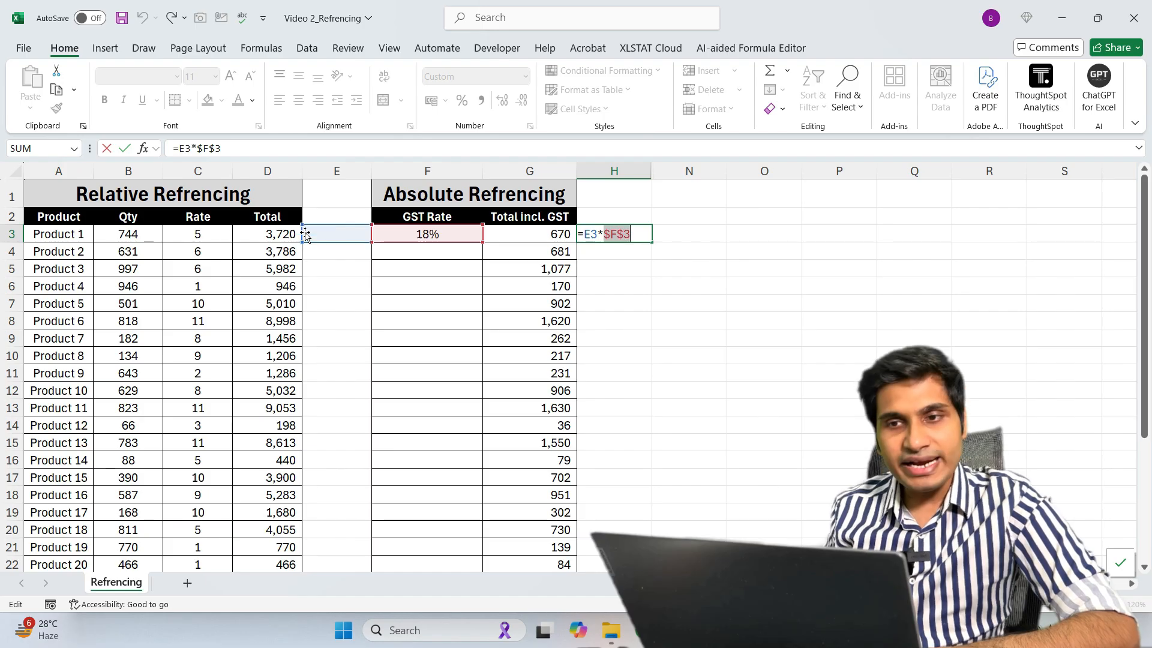
key("Escape")
Lock the total's column in G3 with the formula =$D3*$F$3 and copy it across to H3.
key("Left")
key("F2")
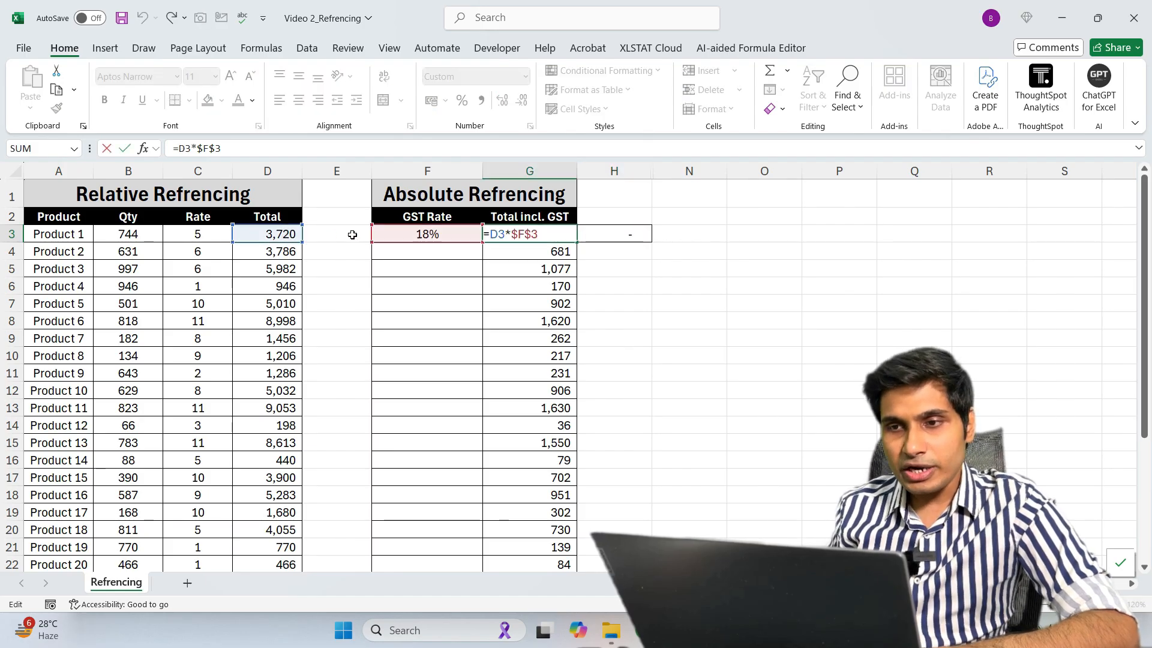
left_click(490, 233)
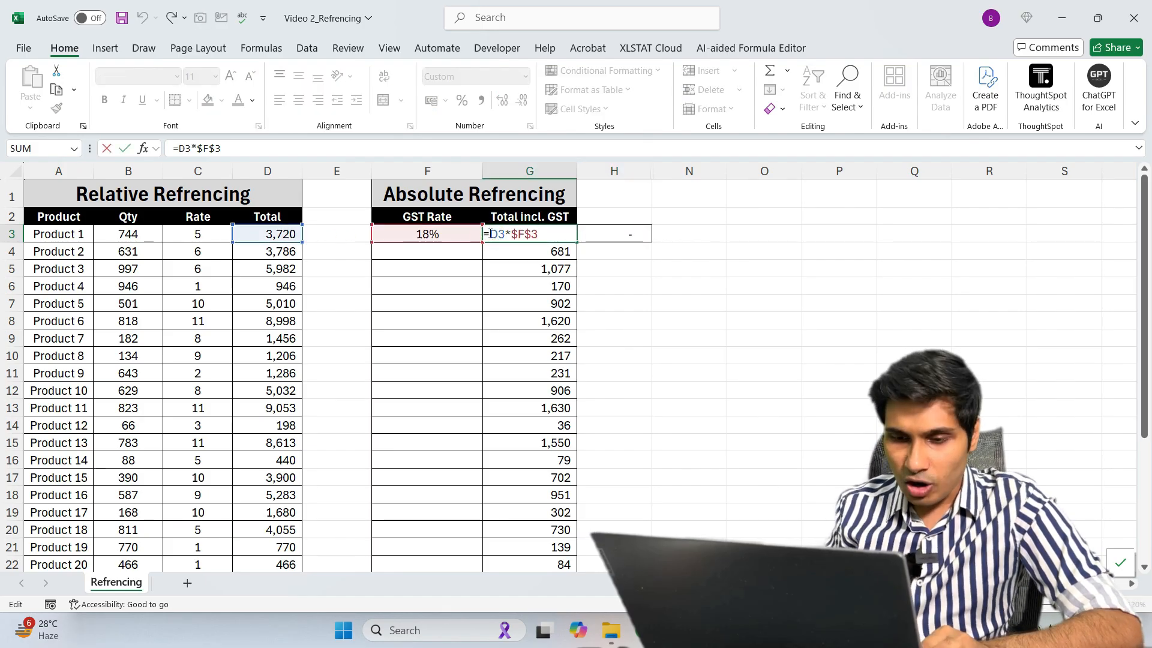
type("$")
key("ctrl+Return")
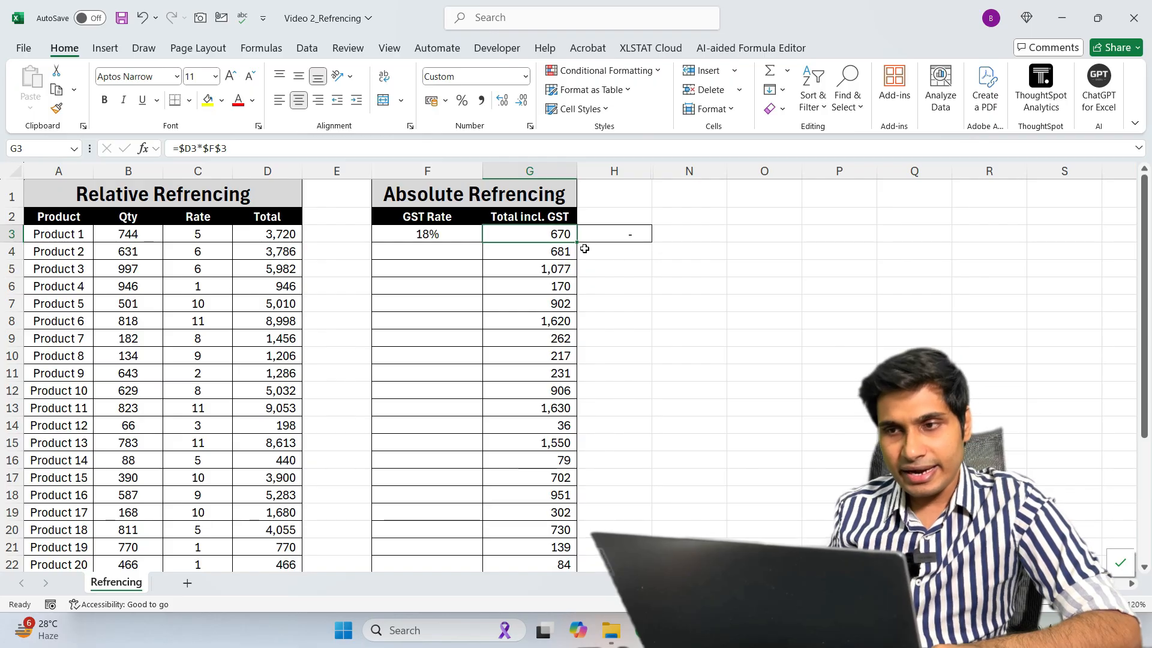
left_click_drag(582, 243, 612, 233)
left_click(612, 233)
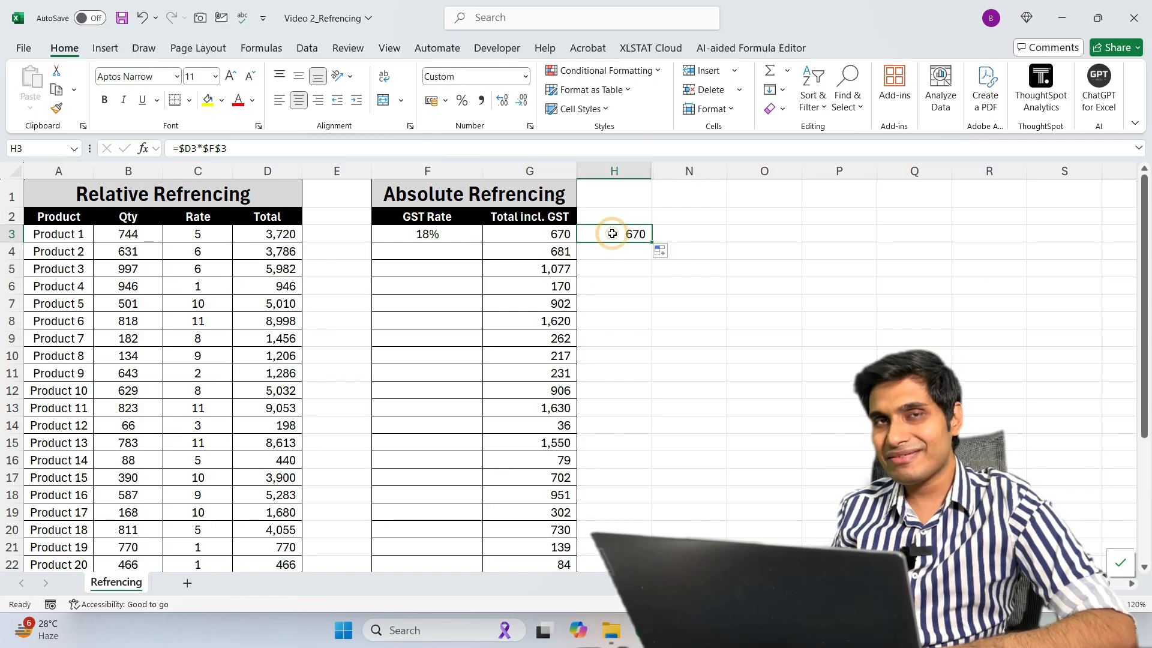
double_click(612, 233)
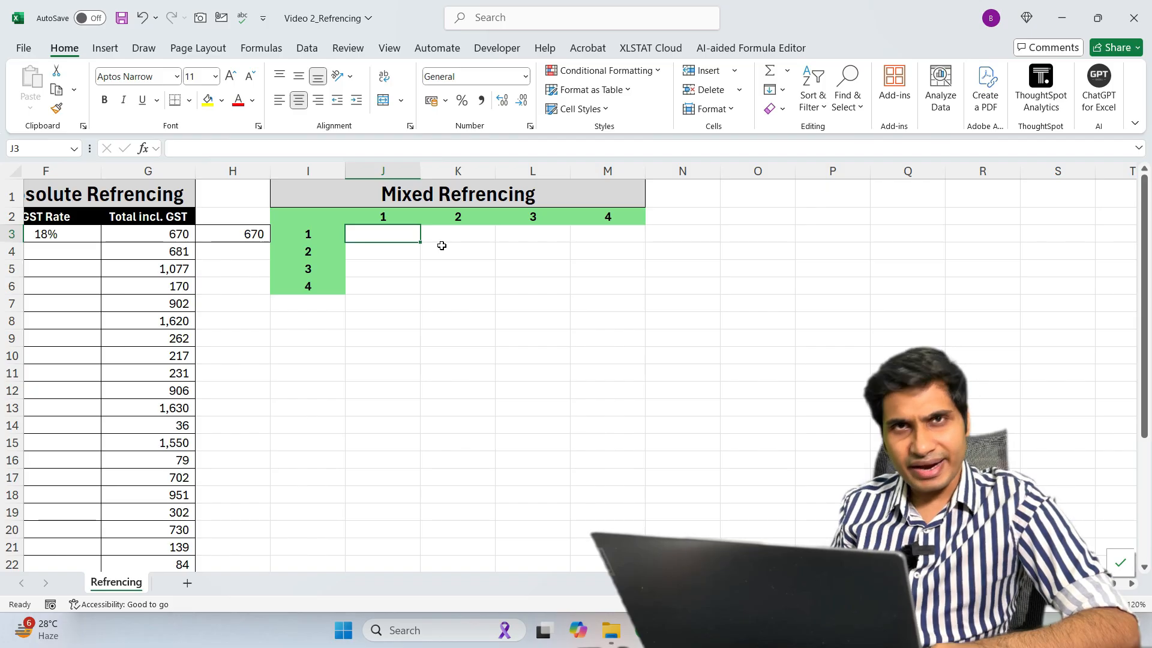
Examine the first row and column headers of the Mixed Refrencing grid and its corner result cells J3 and M6.
left_click(400, 220)
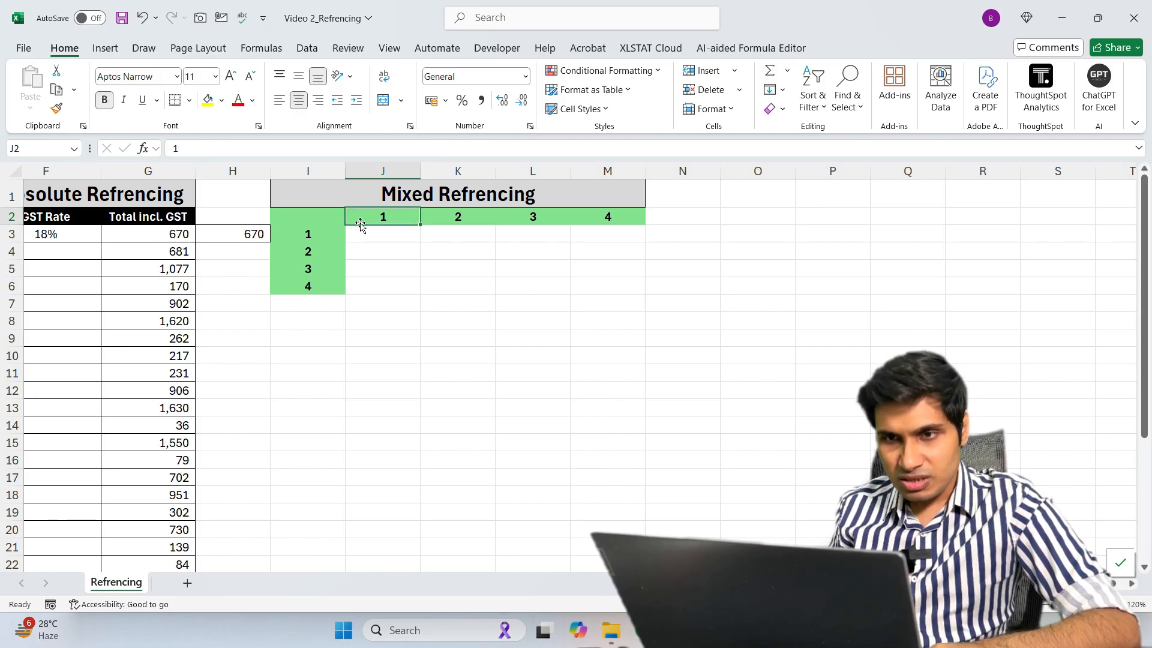
left_click(328, 233)
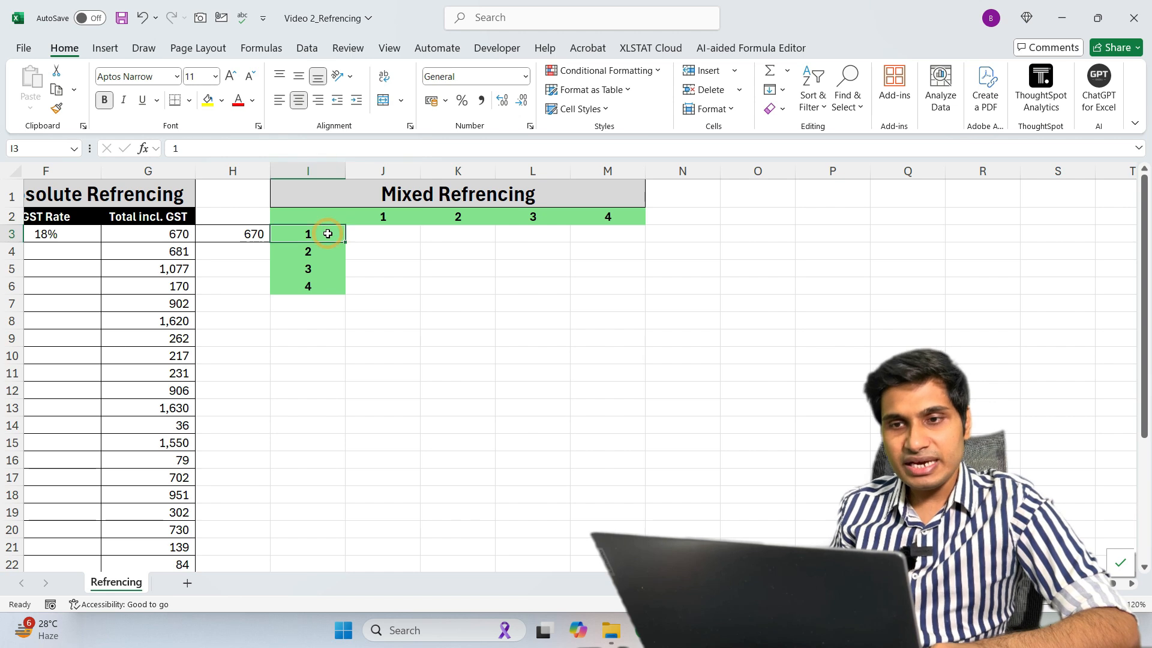
left_click(369, 217)
left_click(387, 234)
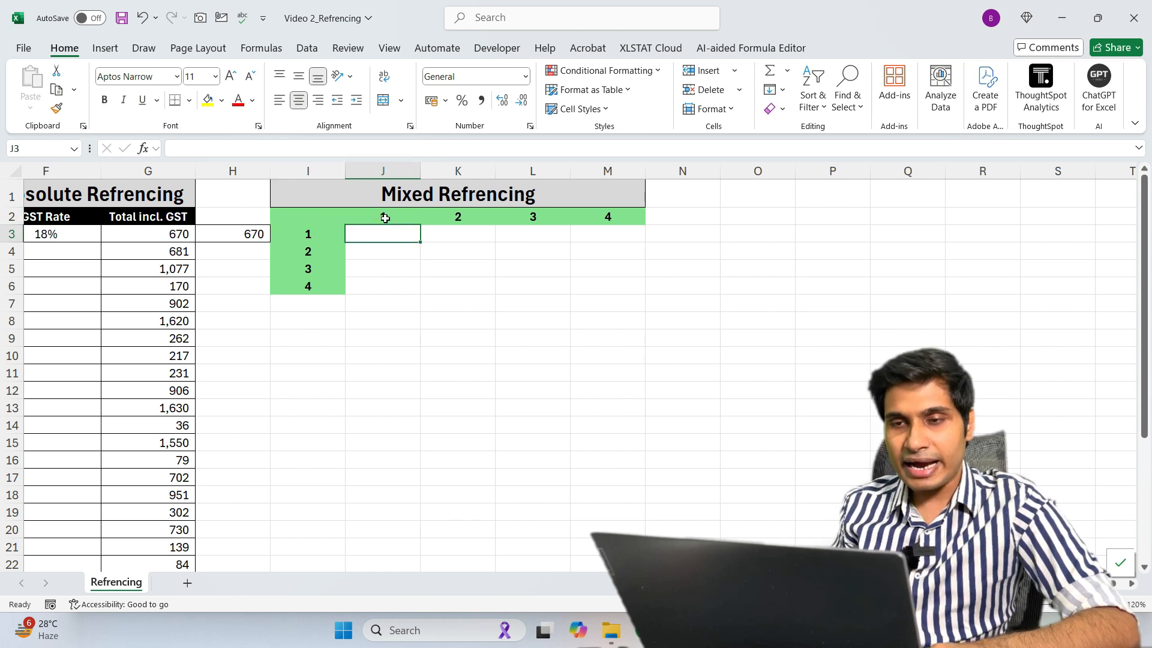
left_click(602, 289)
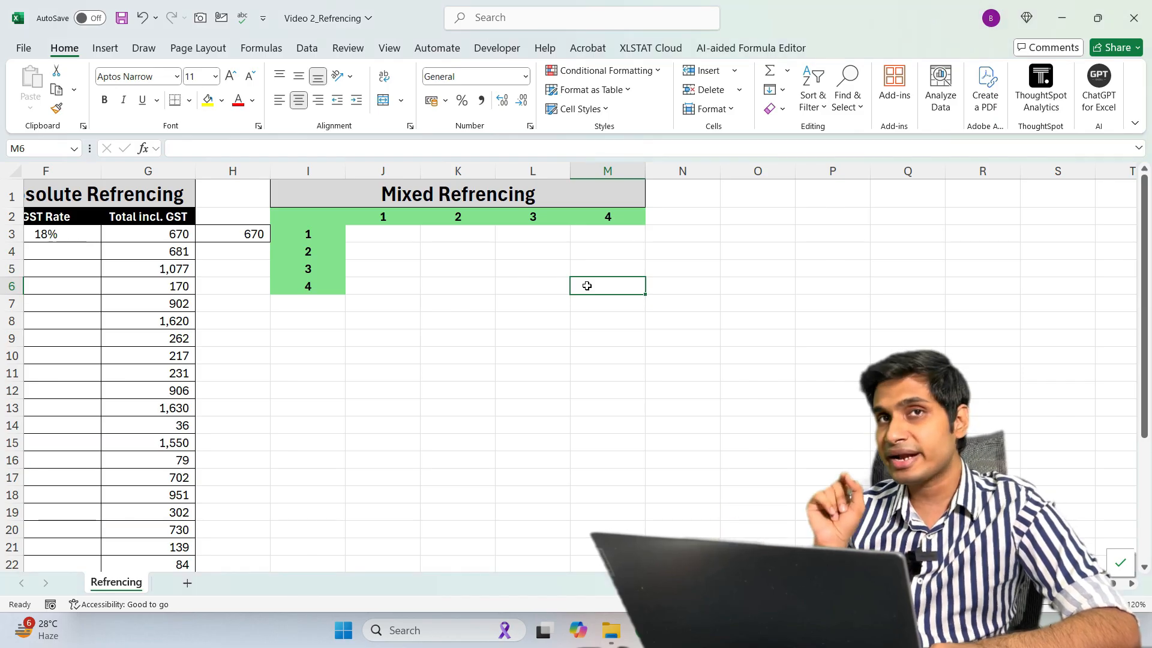
left_click(385, 238)
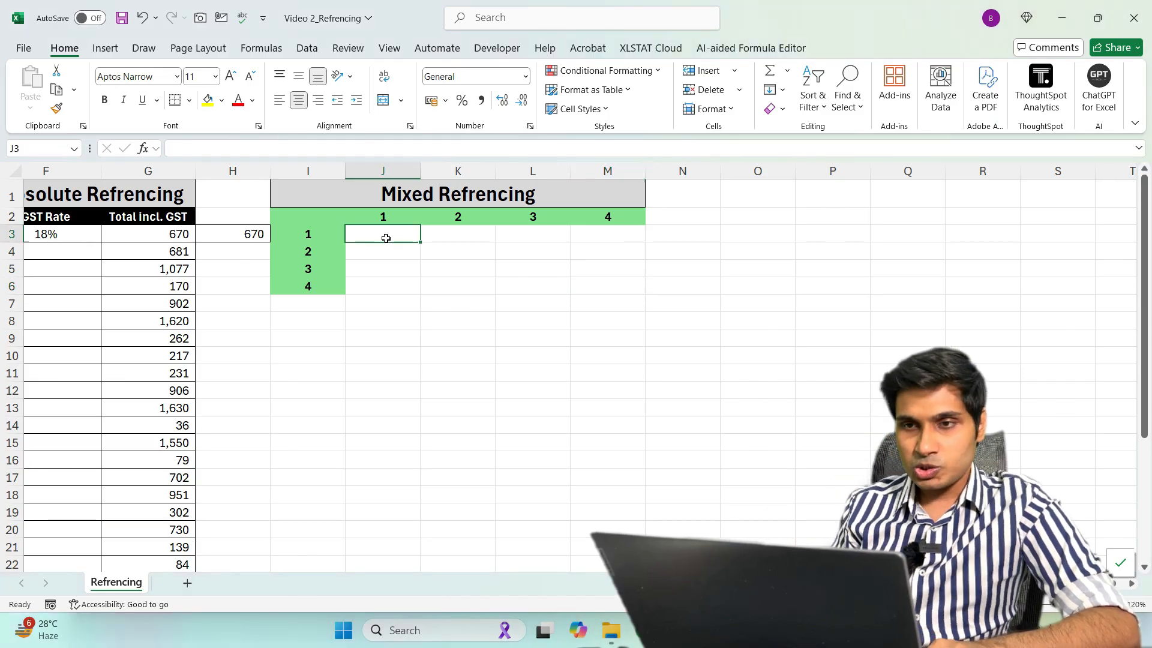
Enter =J2*I3 in J3 to multiply the first column header by the first row header, and review its references.
type("=")
key("Up")
type("*")
key("Left")
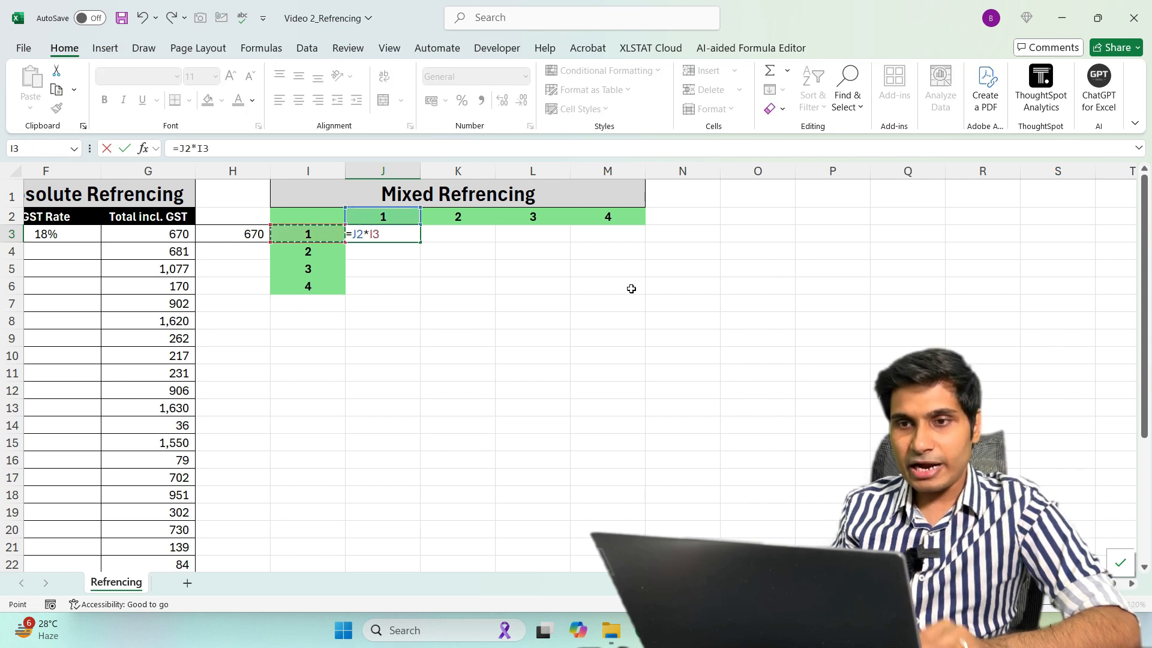
key("Return")
key("Up")
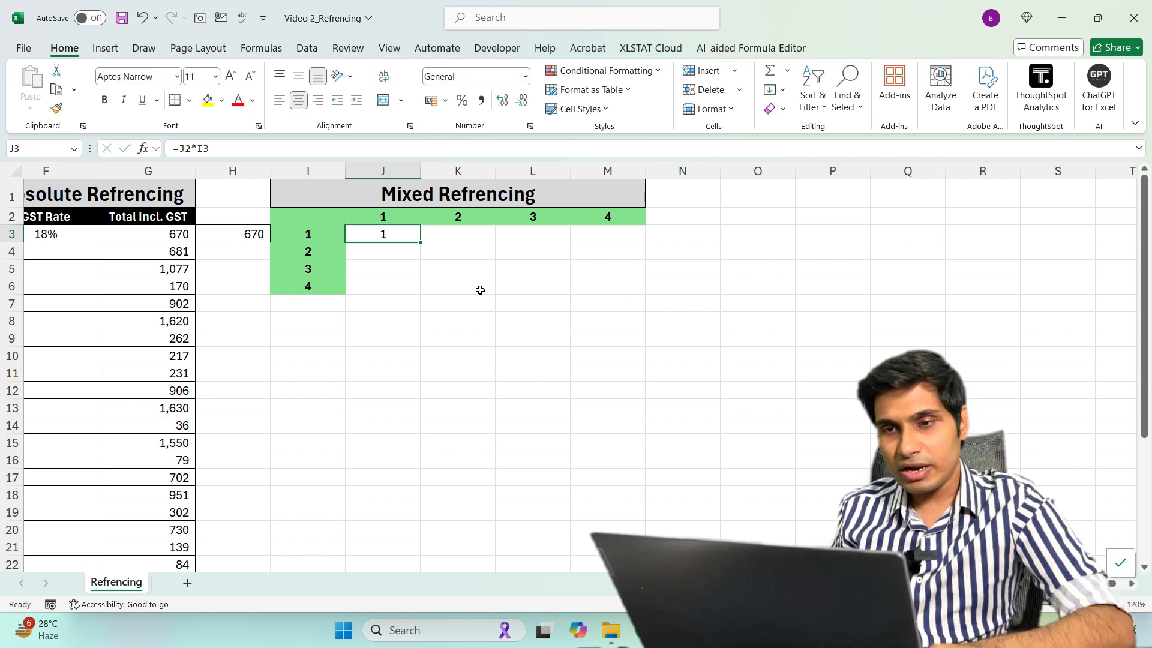
double_click(401, 234)
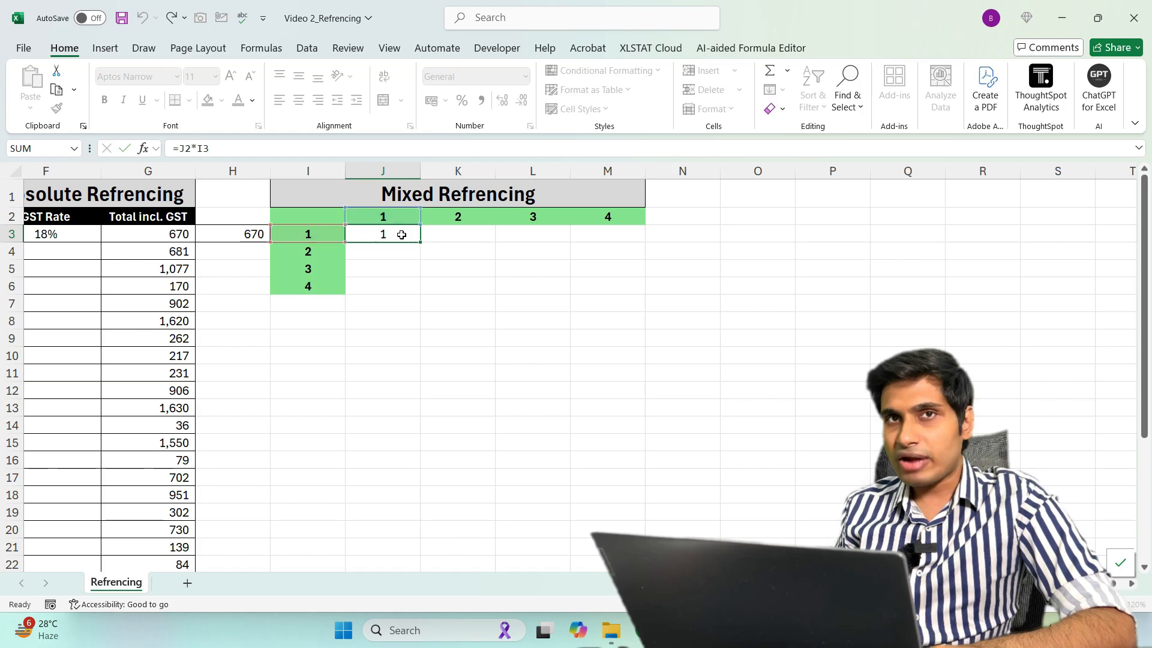
key("Escape")
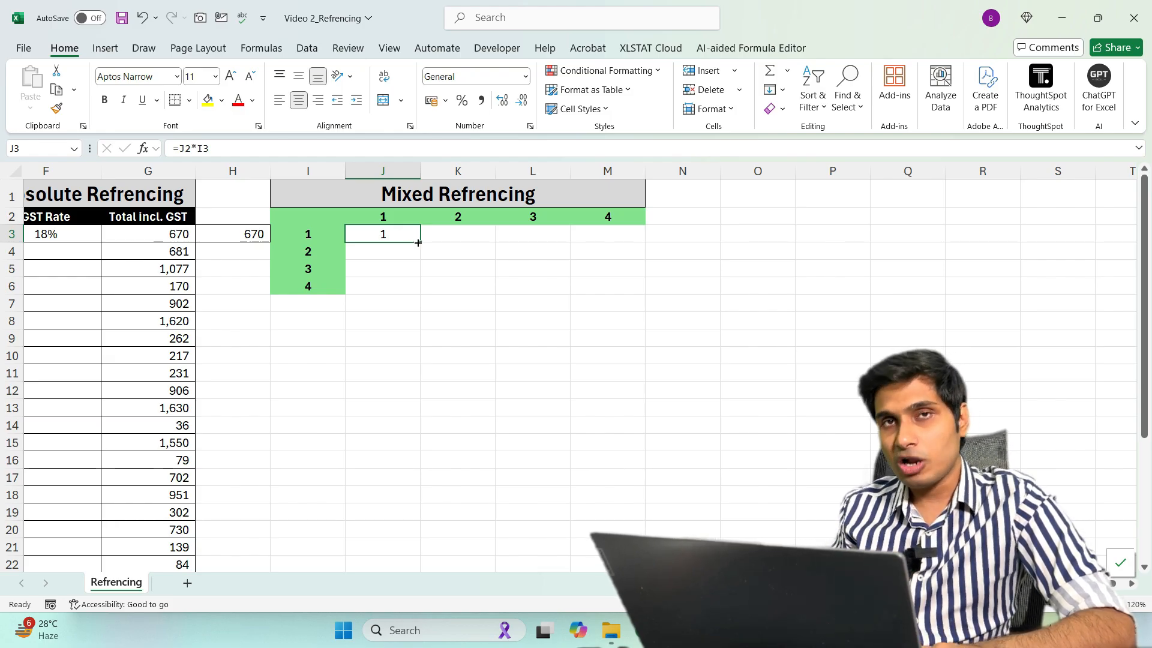
Copy the unlocked J3 formula across to K3 and inspect which cells the copy refers to.
left_click_drag(418, 243, 472, 238)
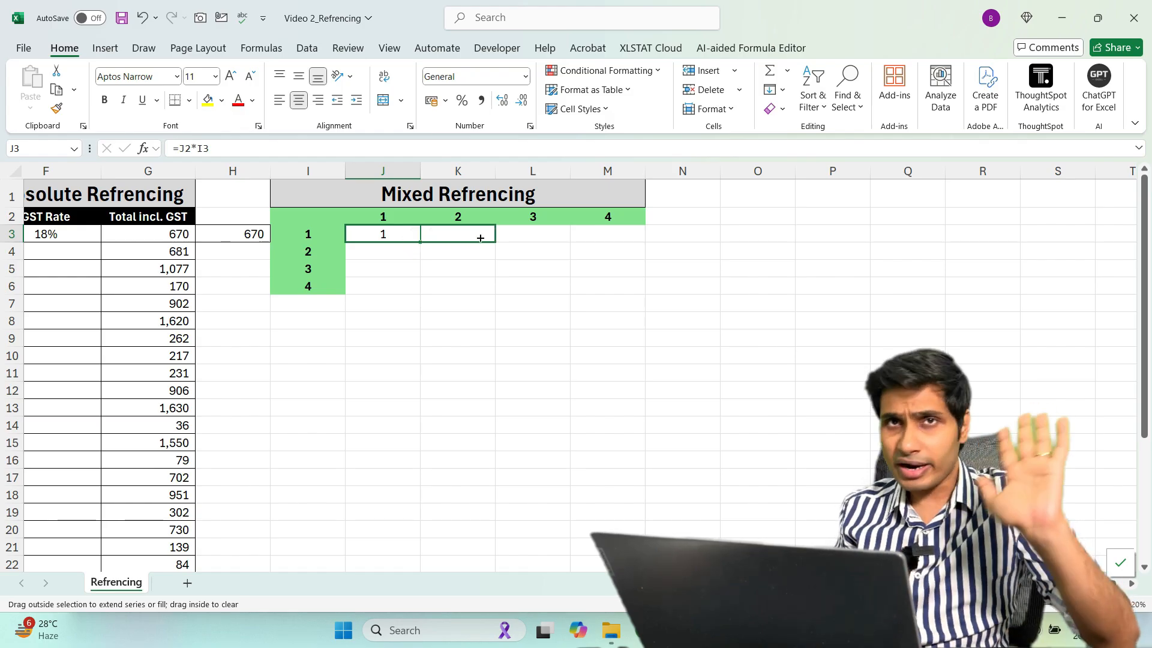
left_click_drag(480, 238, 477, 234)
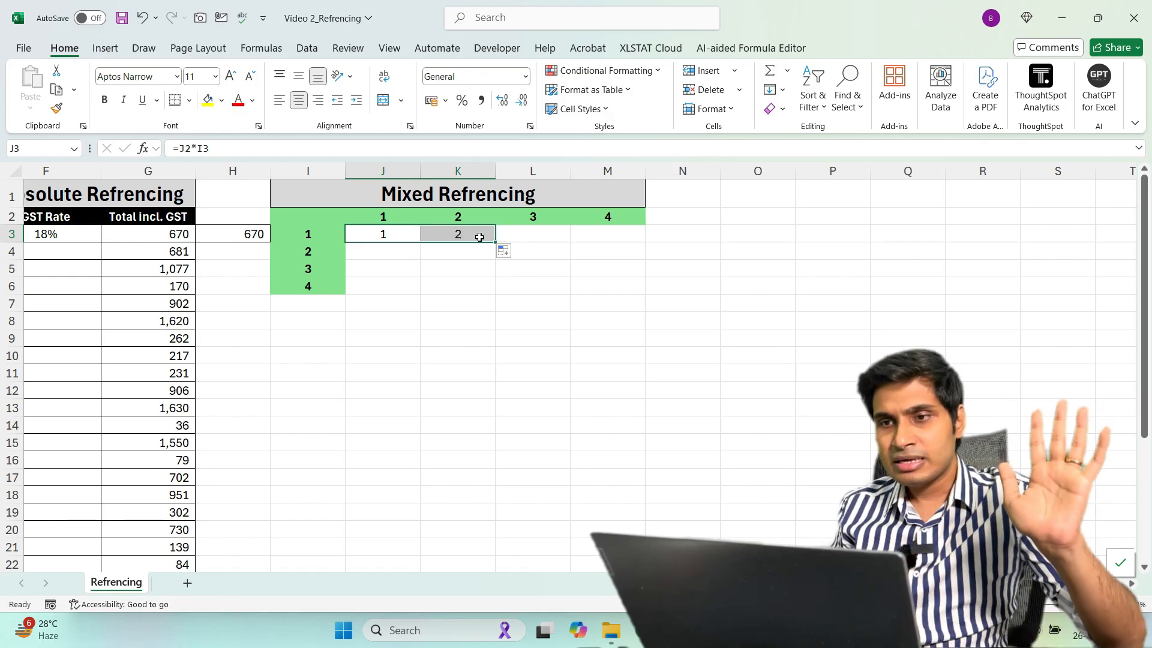
left_click(477, 234)
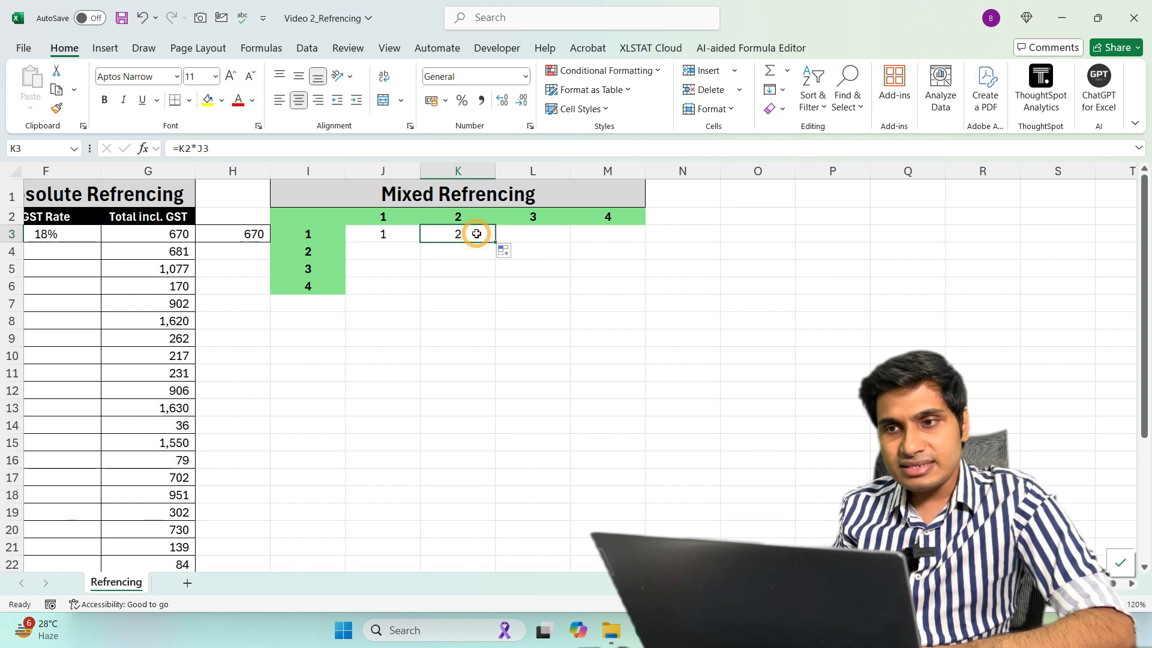
double_click(477, 234)
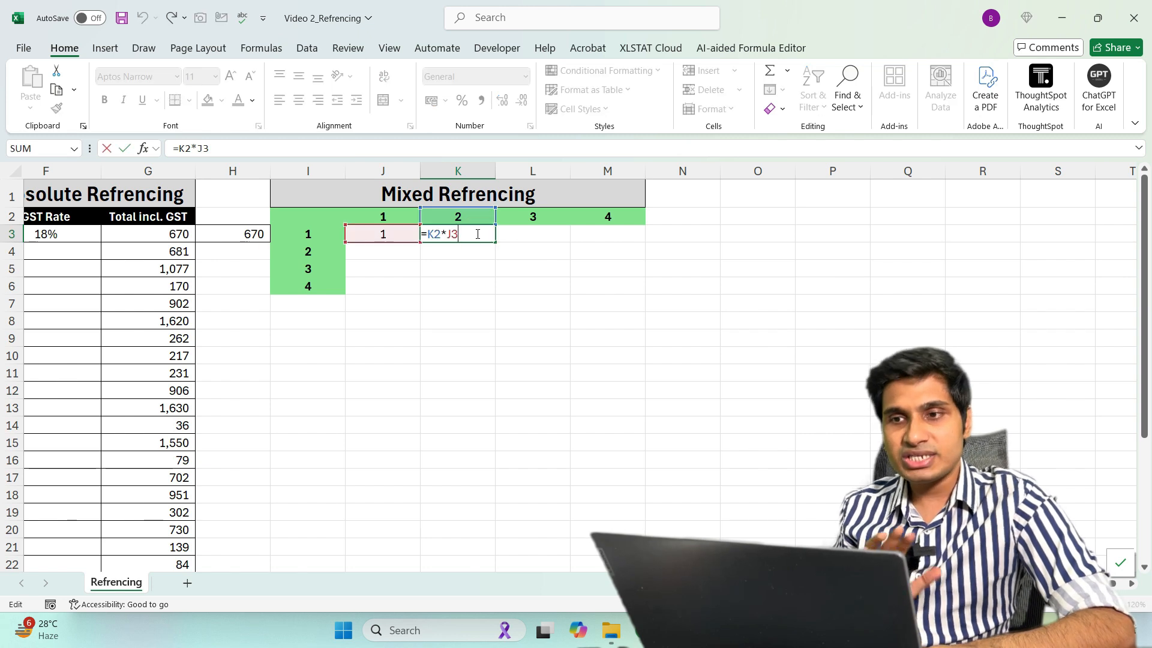
double_click(433, 234)
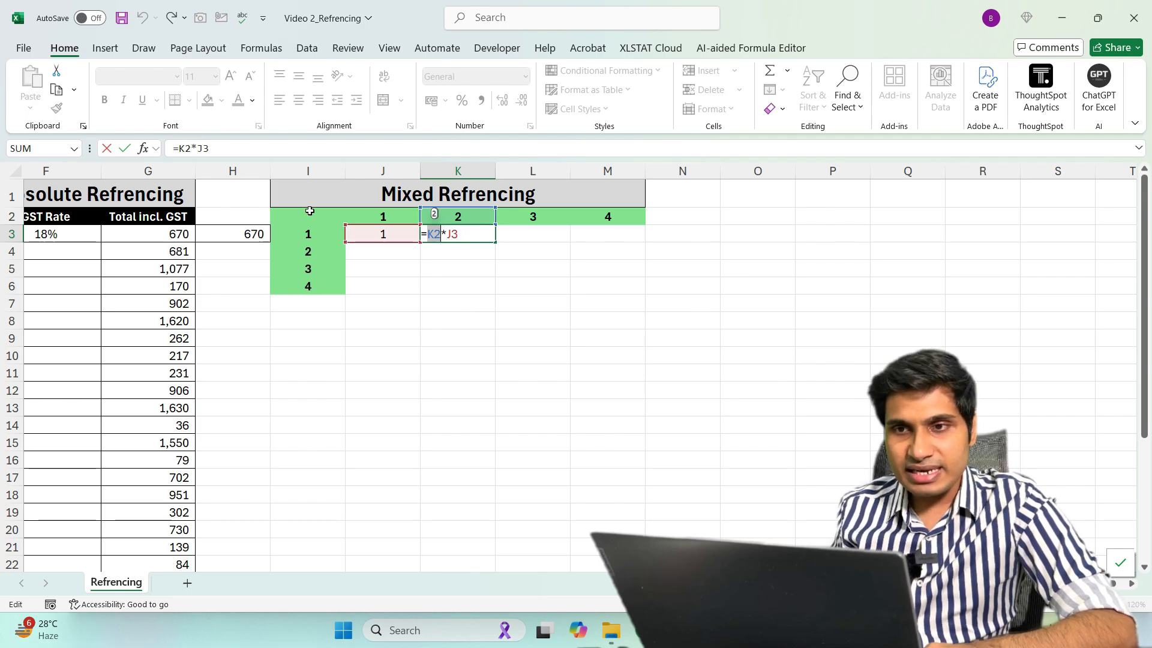
left_click(462, 235)
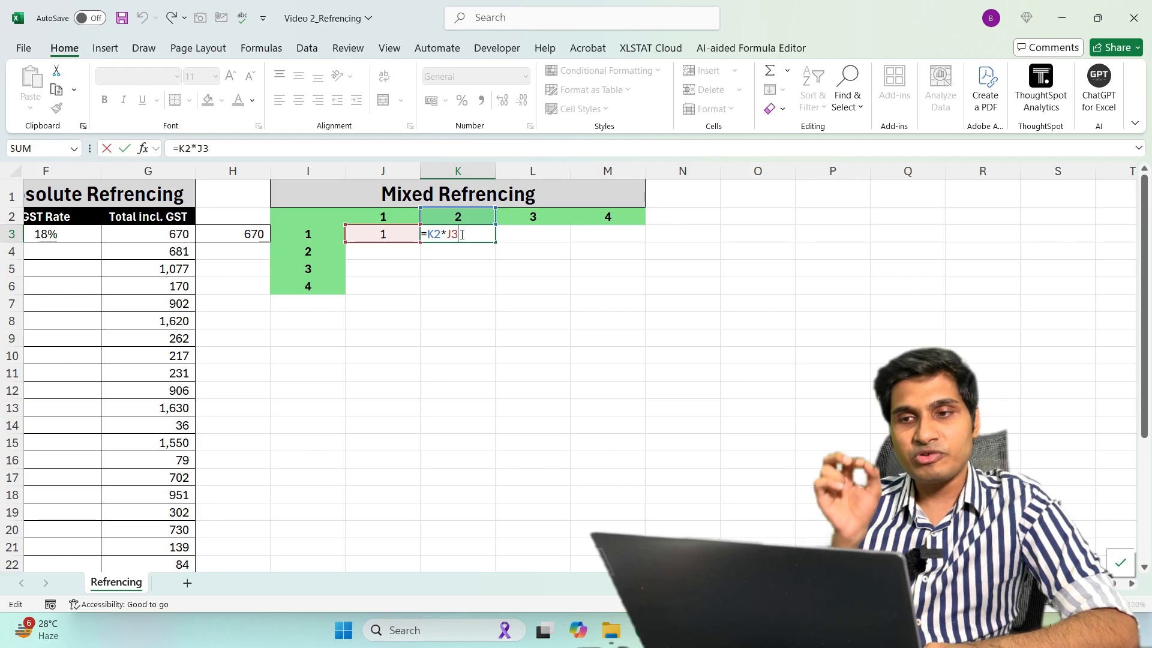
key("ctrl+Return")
Lock the row header's column in the J3 formula so it reads =J2*$I3.
double_click(395, 238)
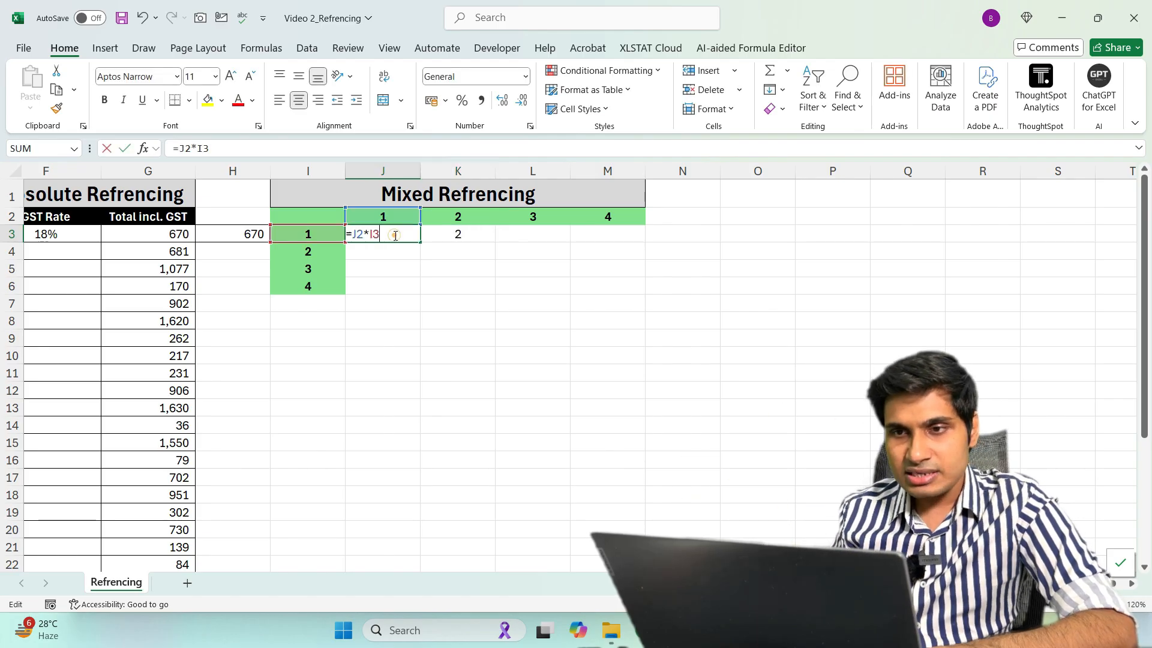
left_click(371, 234)
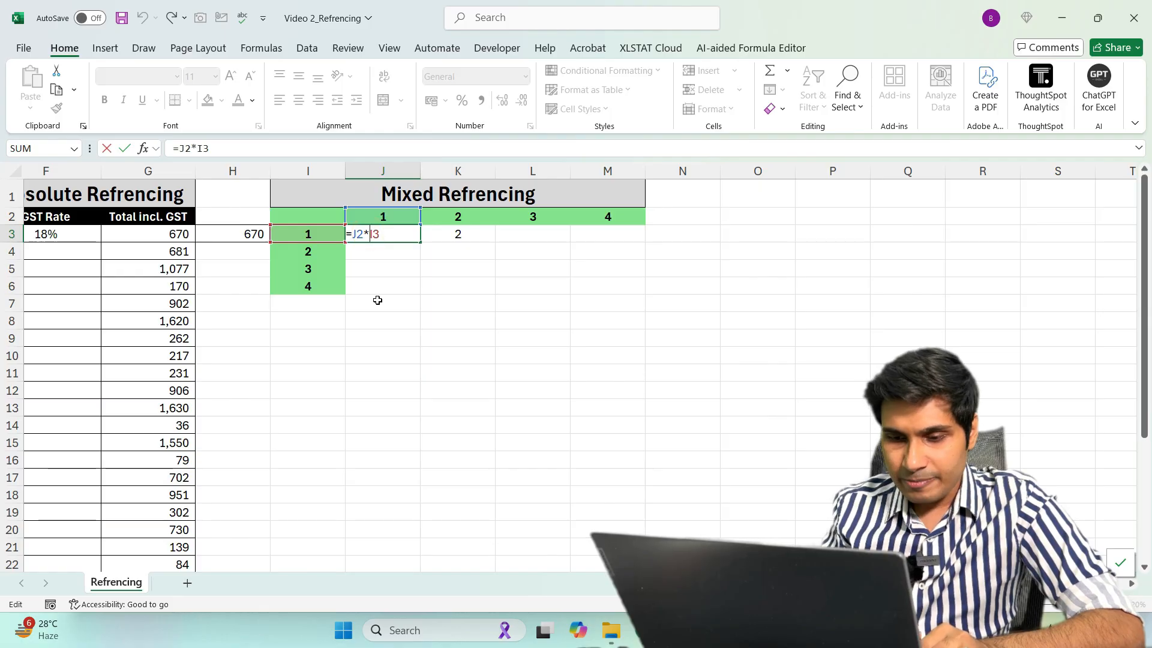
type("$")
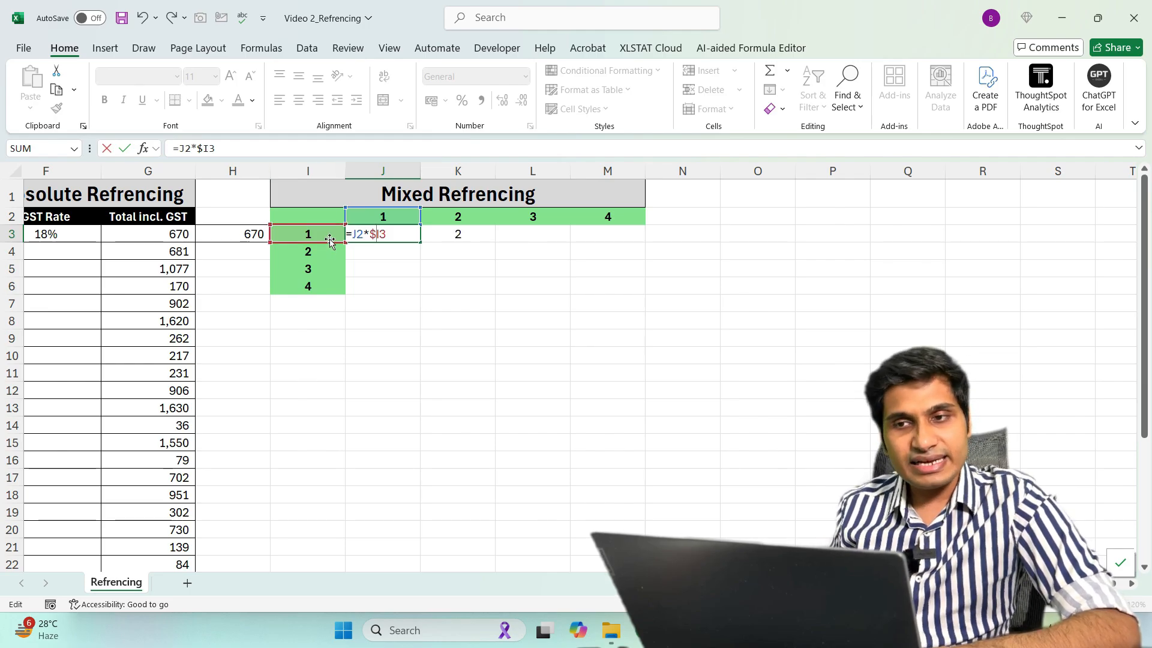
key("Return")
Refill K3 from the column-locked J3 formula and inspect its references.
left_click(403, 239)
left_click_drag(420, 241, 470, 236)
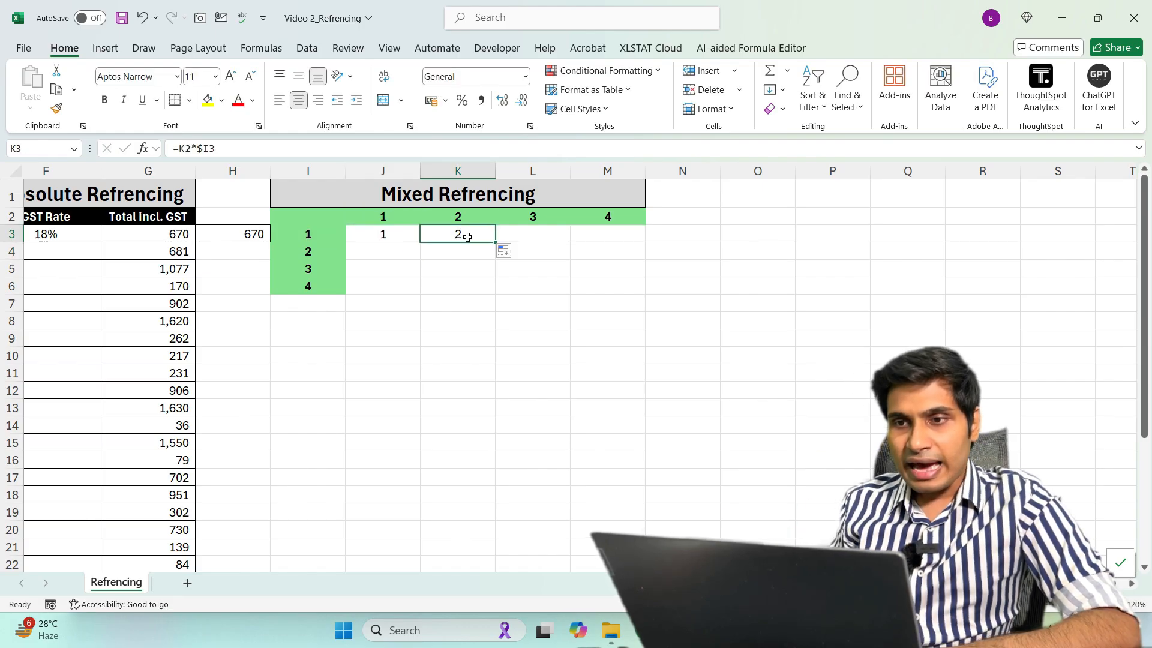
double_click(469, 237)
key("Escape")
double_click(469, 237)
key("Escape")
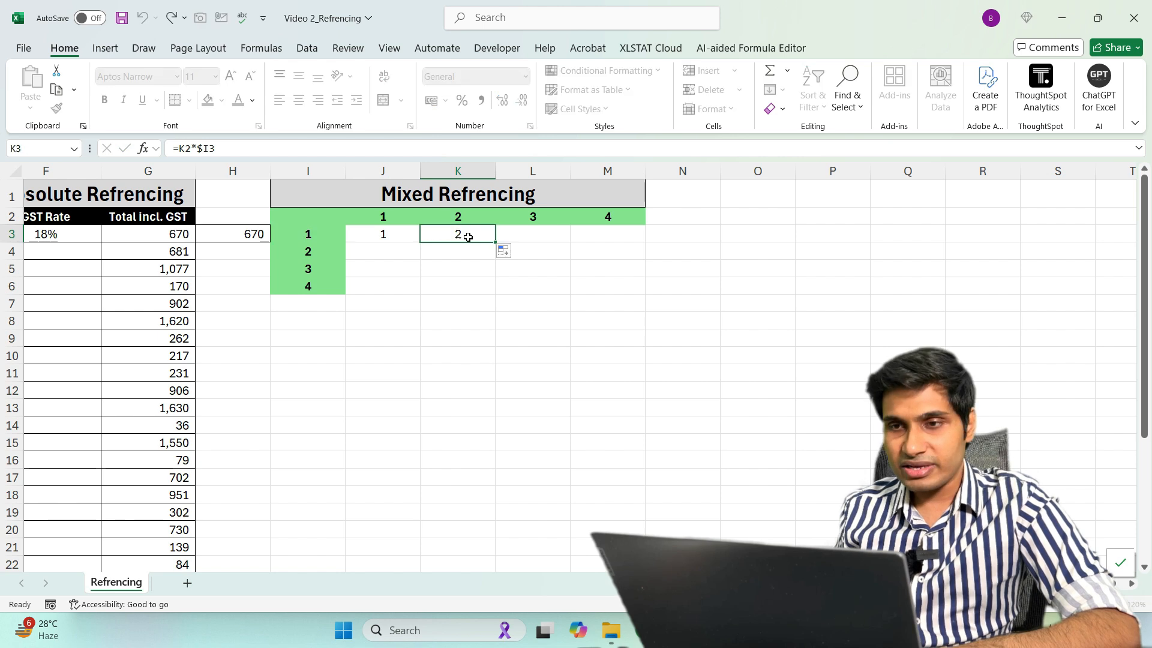
Copy the J3 formula down to J4 and inspect its column-header and row-header references.
left_click(406, 238)
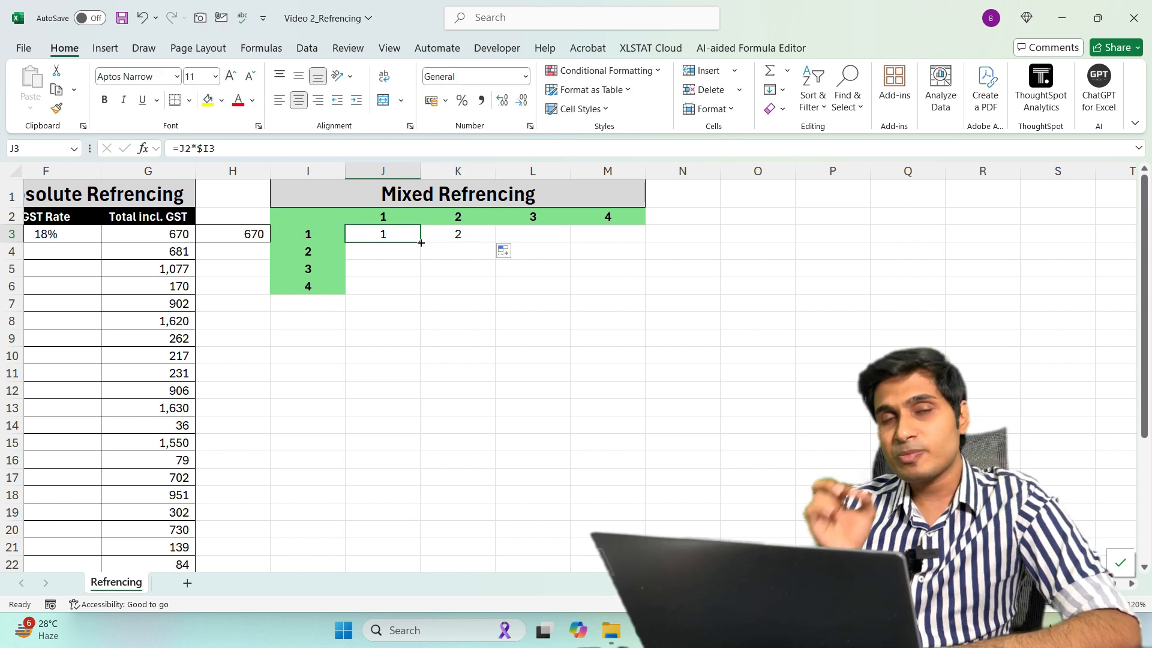
left_click_drag(420, 243, 420, 255)
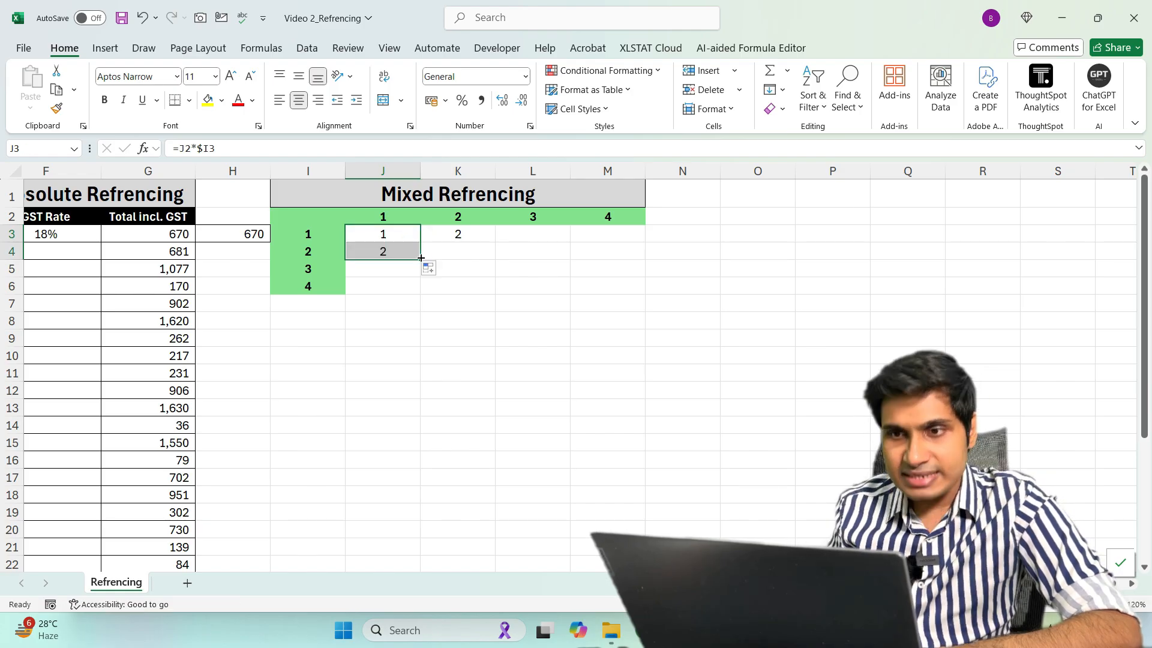
double_click(390, 251)
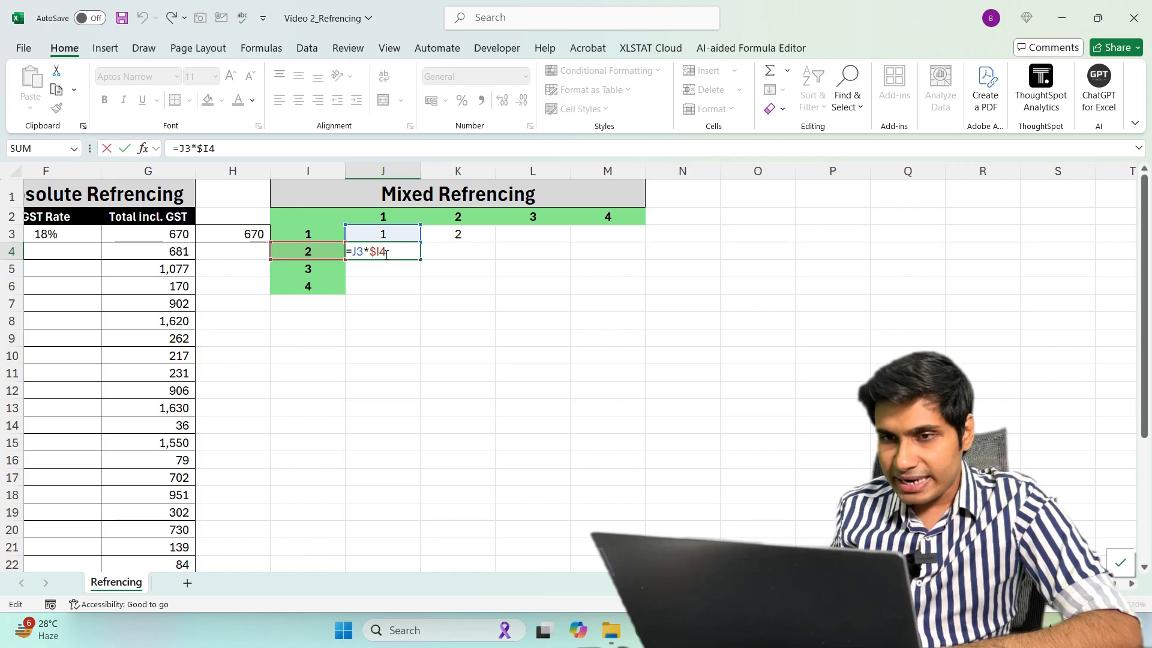
left_click_drag(353, 251, 390, 252)
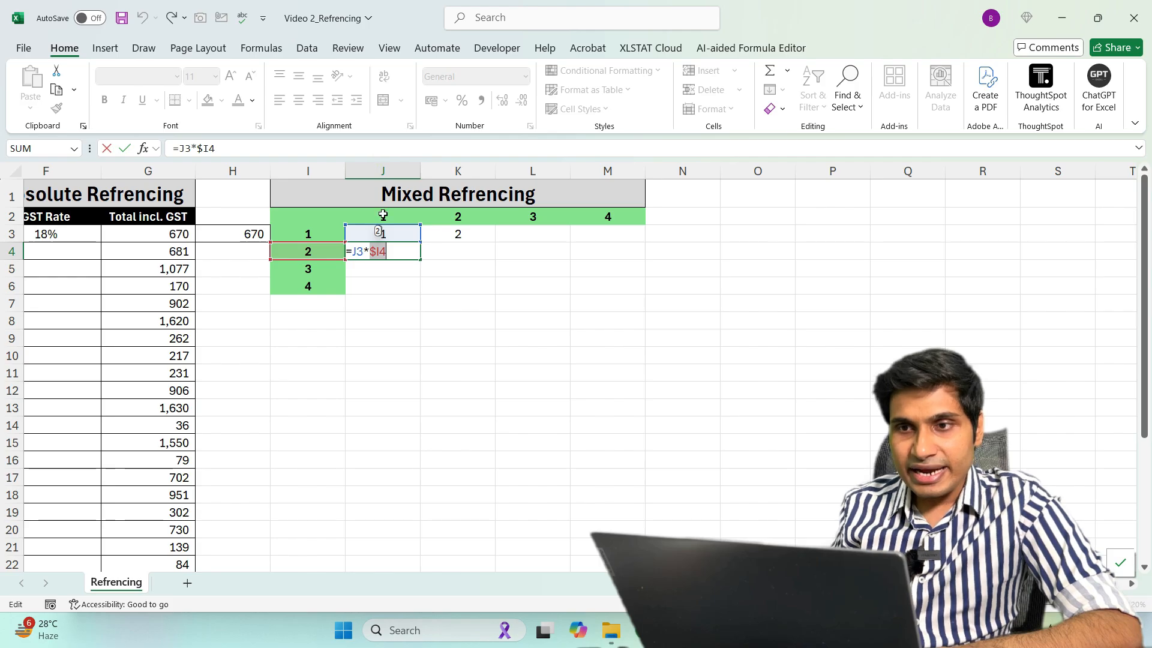
left_click(364, 252)
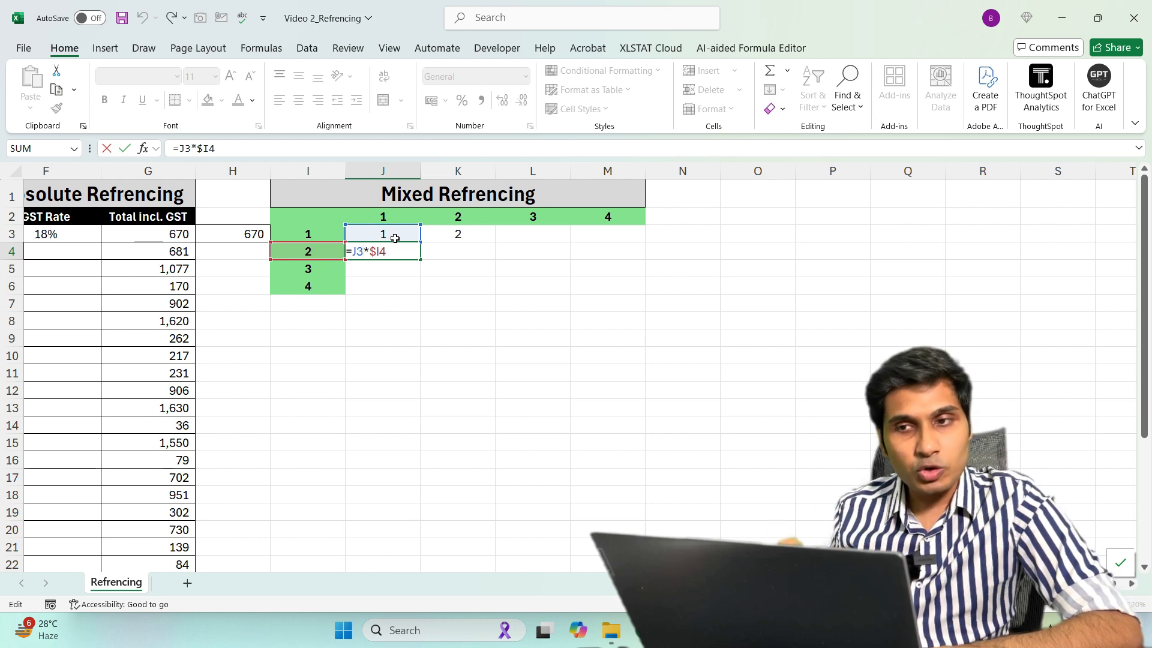
key("Escape")
Lock the column header's row in the J3 formula so it reads =J$2*$I3.
key("Up")
key("F2")
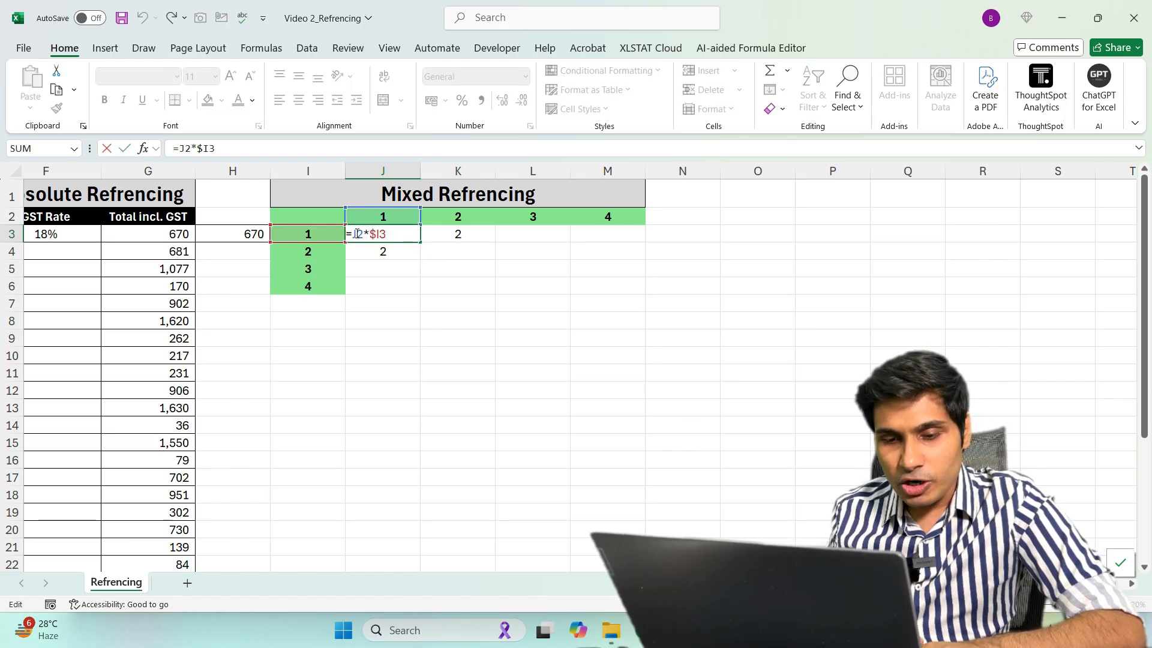
left_click(357, 234)
type("$")
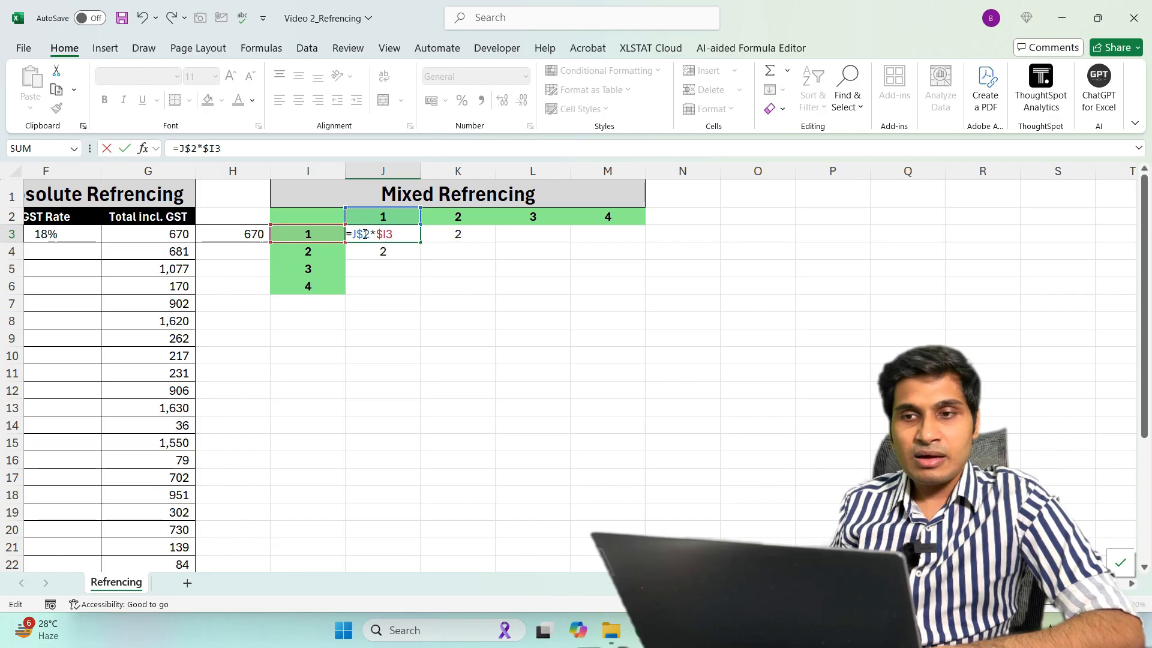
left_click_drag(365, 232, 385, 234)
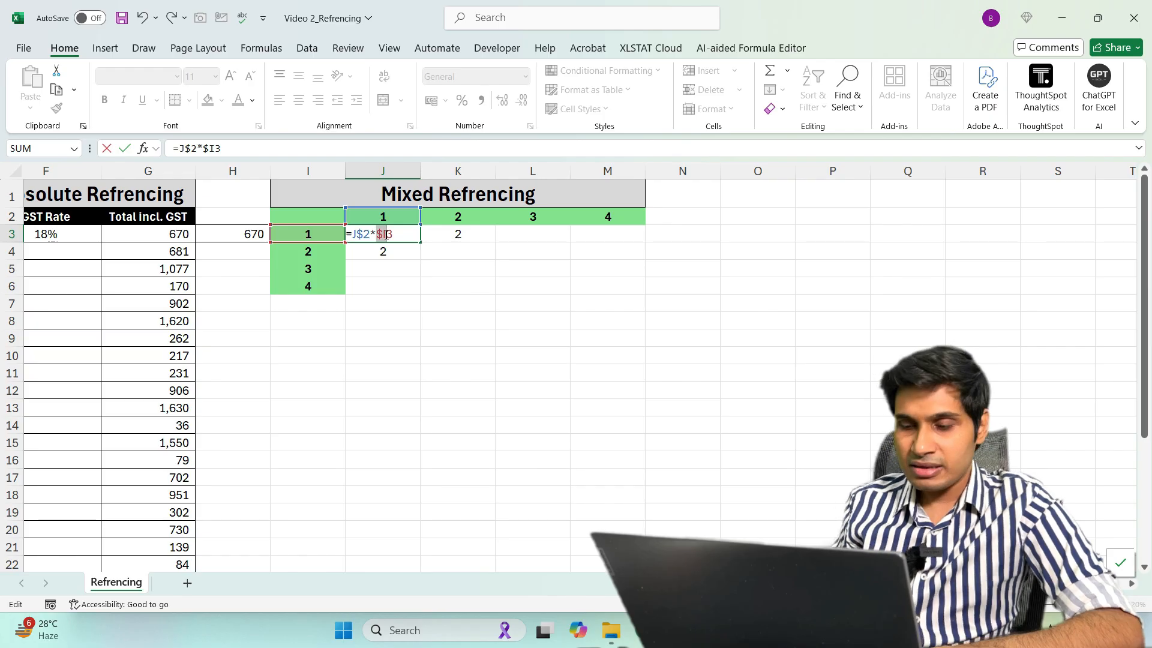
key("ctrl+Return")
Fill the mixed-reference formula from J3 across and down the whole grid J3:M6.
left_click_drag(420, 242, 636, 282)
double_click(387, 233)
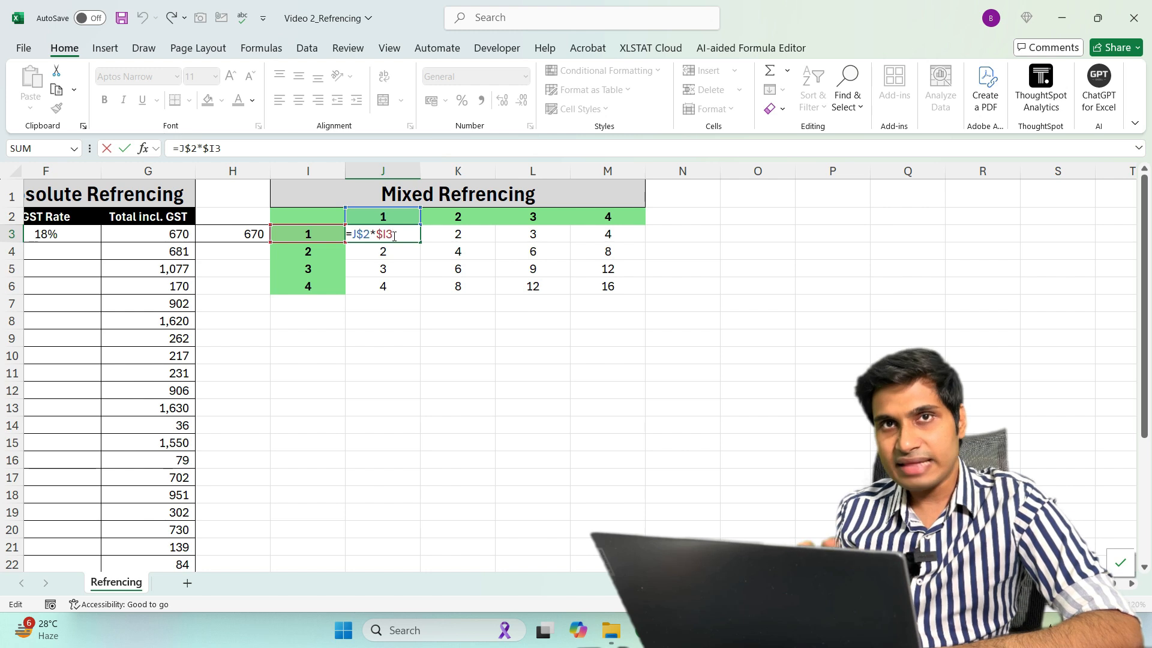
key("Escape")
left_click_drag(420, 242, 649, 300)
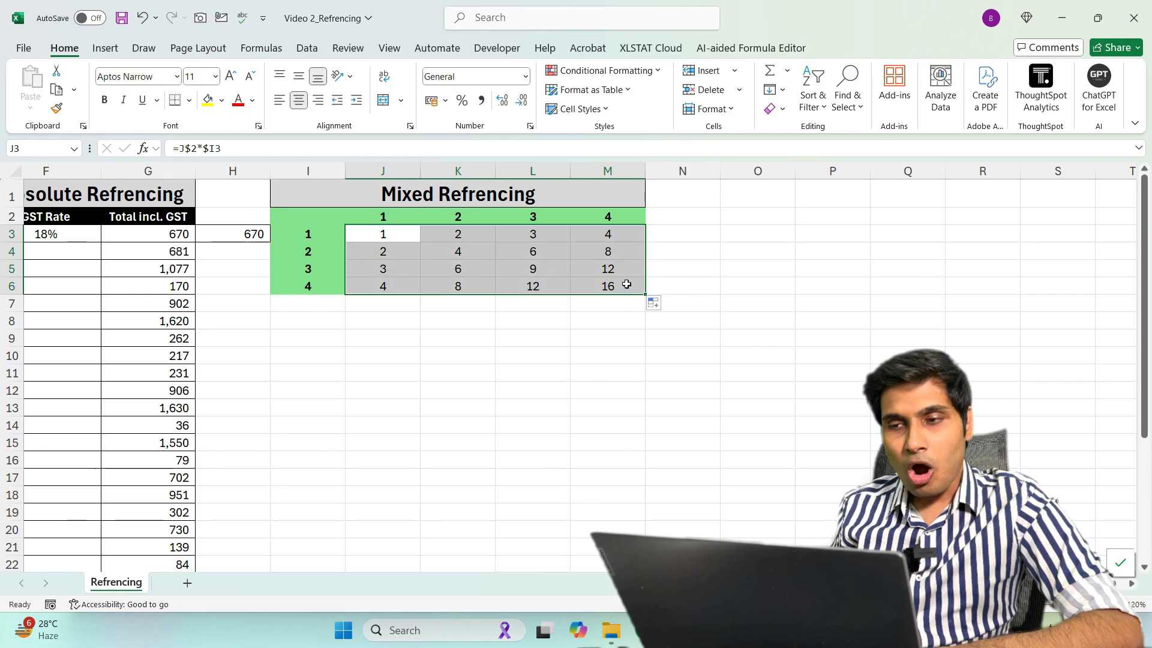
Check the mixed references in the filled grid cell by cell, from M6 back up through rows 5 and 4 to J3.
double_click(625, 282)
key("Escape")
key("Left")
key("F2")
key("Escape")
key("Left")
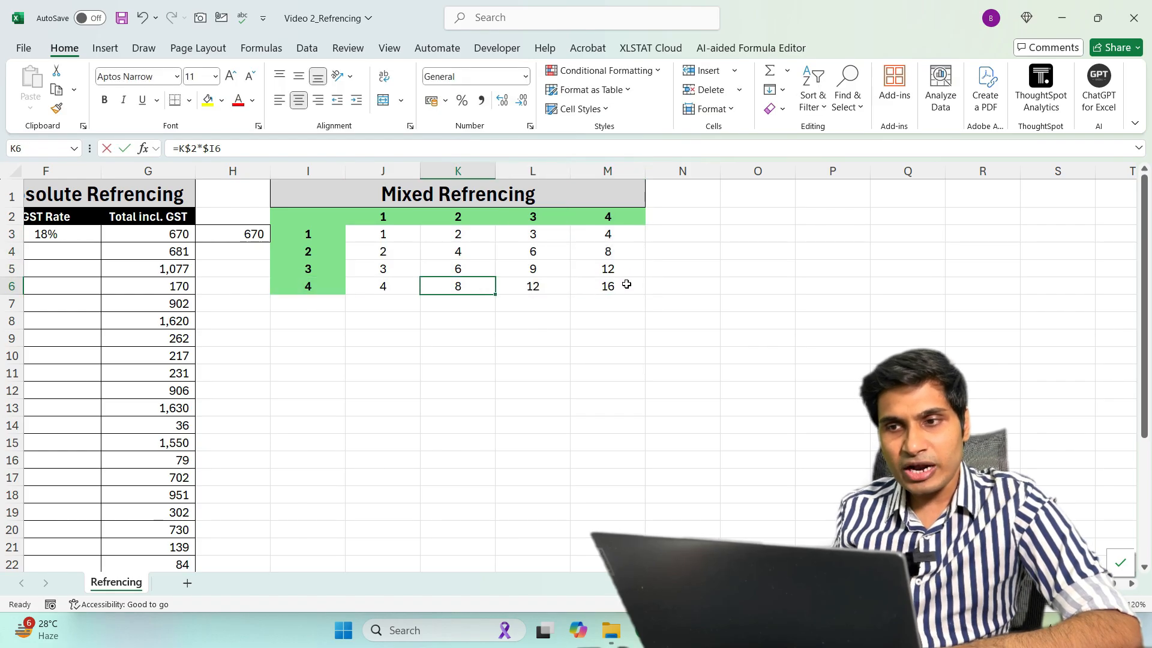
key("F2")
key("Escape")
key("Up")
key("F2")
key("Escape")
key("Right")
key("F2")
key("Escape")
key("Right")
key("F2")
key("Escape")
key("Up")
key("F2")
key("Escape")
key("Left")
key("F2")
key("Escape")
key("Left")
key("F2")
key("Escape")
key("Left")
key("F2")
key("Escape")
key("Up")
key("F2")
key("Escape")
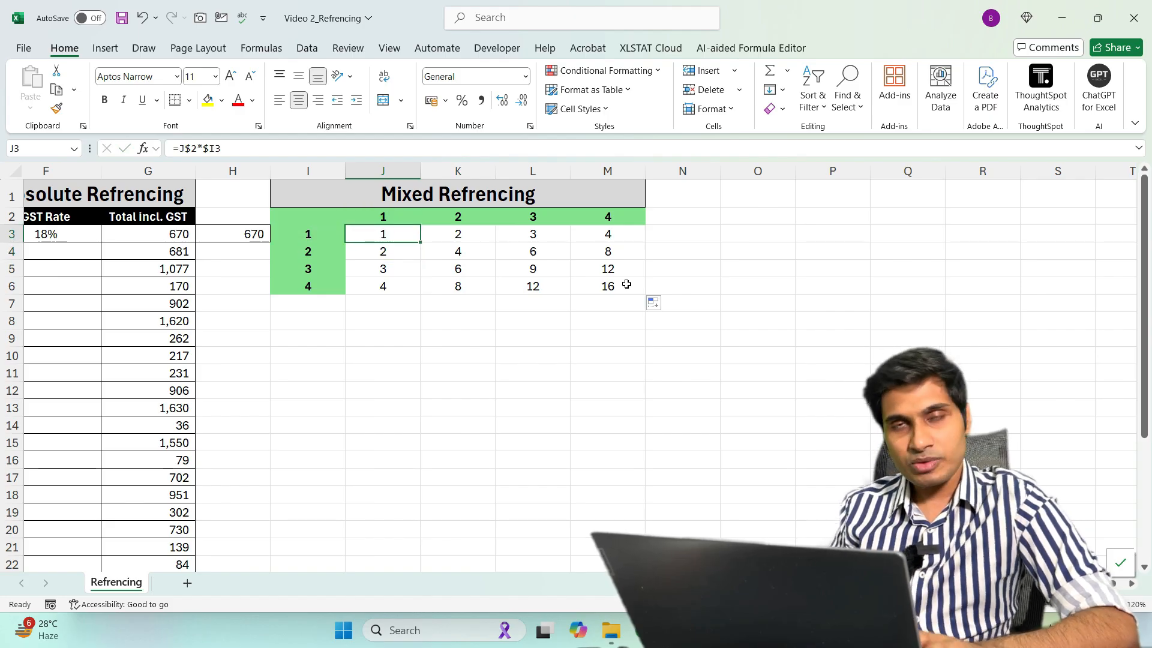